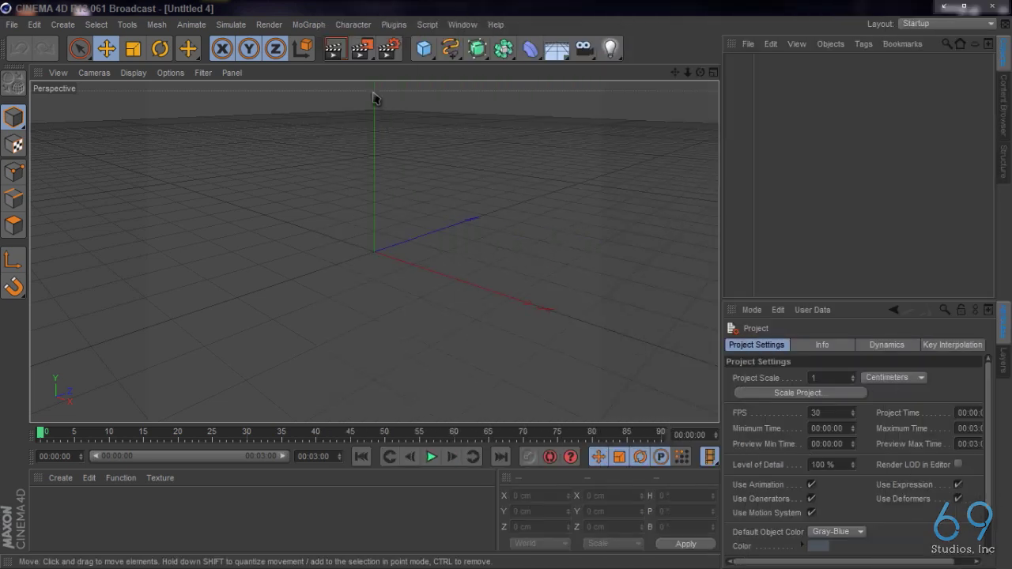
- Open the output options of the render settings
click(387, 49)
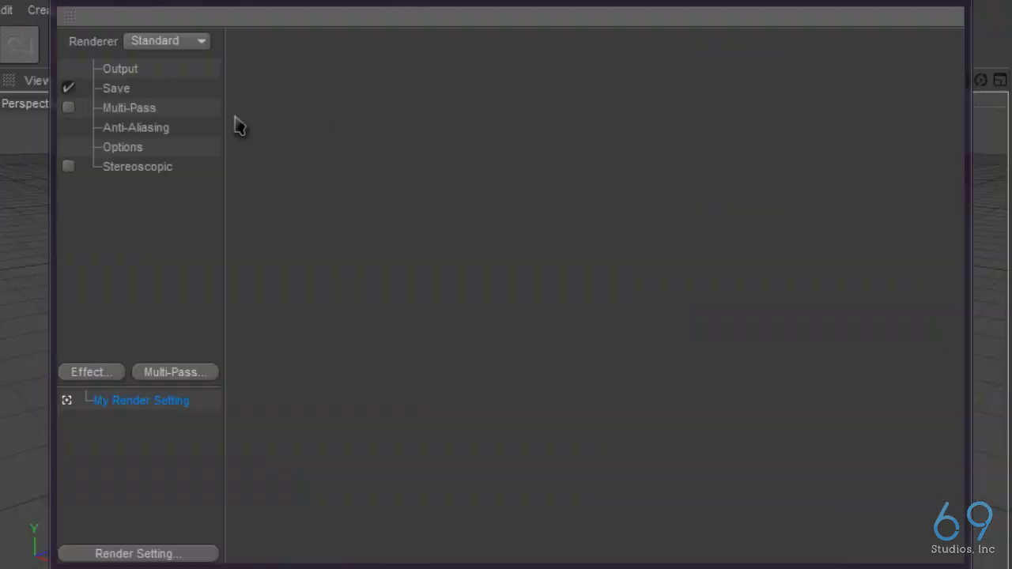
click(129, 71)
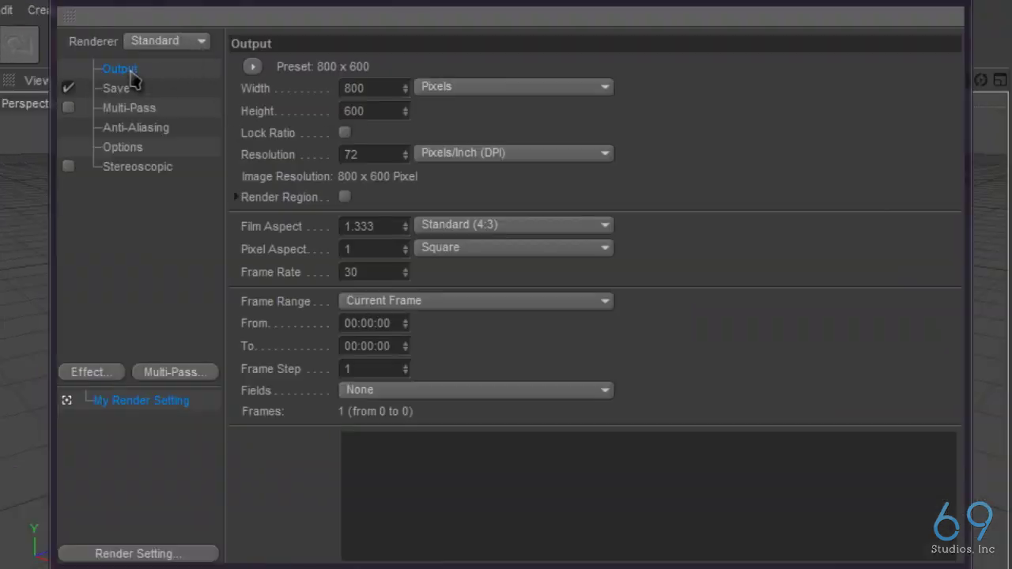
click(252, 69)
mouse_move(291, 91)
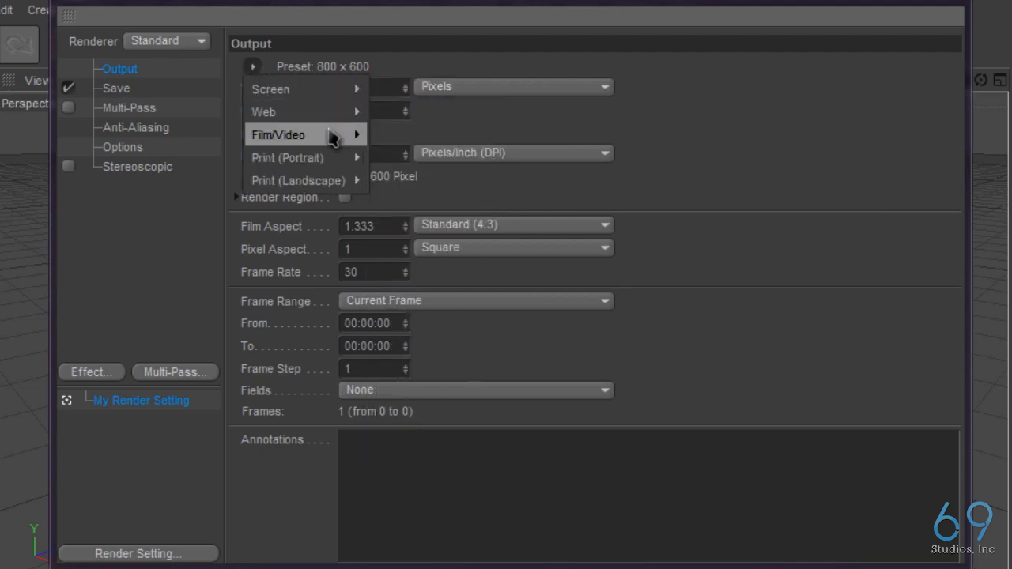
mouse_move(331, 141)
click(419, 297)
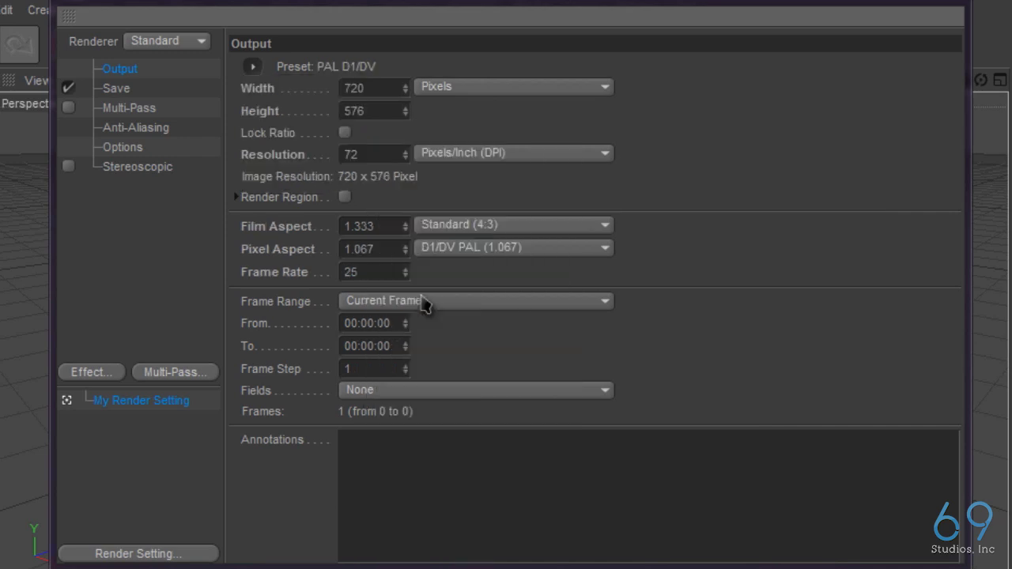
- Set the render output to the HDTV 1080 25 film/video preset
click(247, 68)
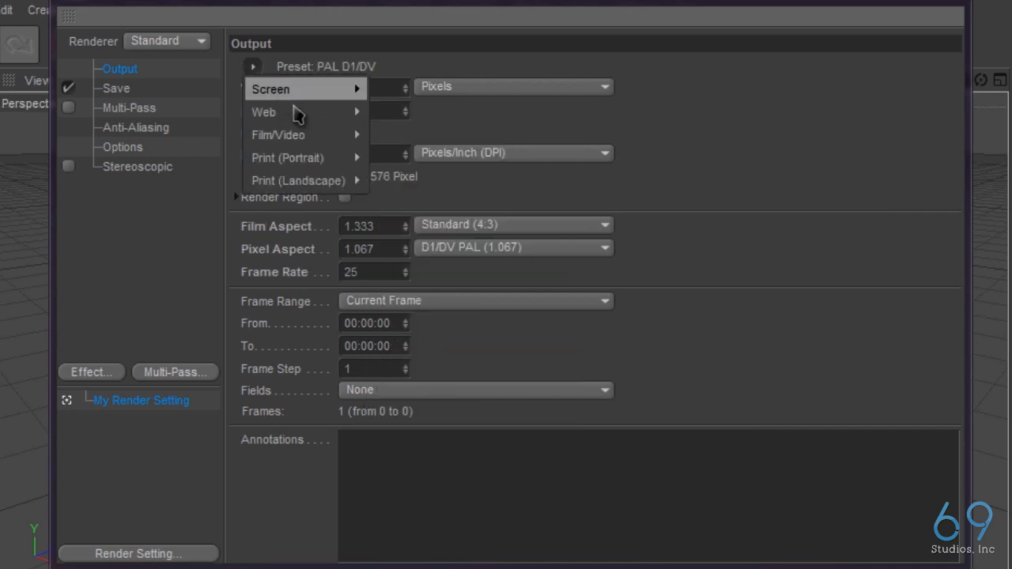
mouse_move(297, 133)
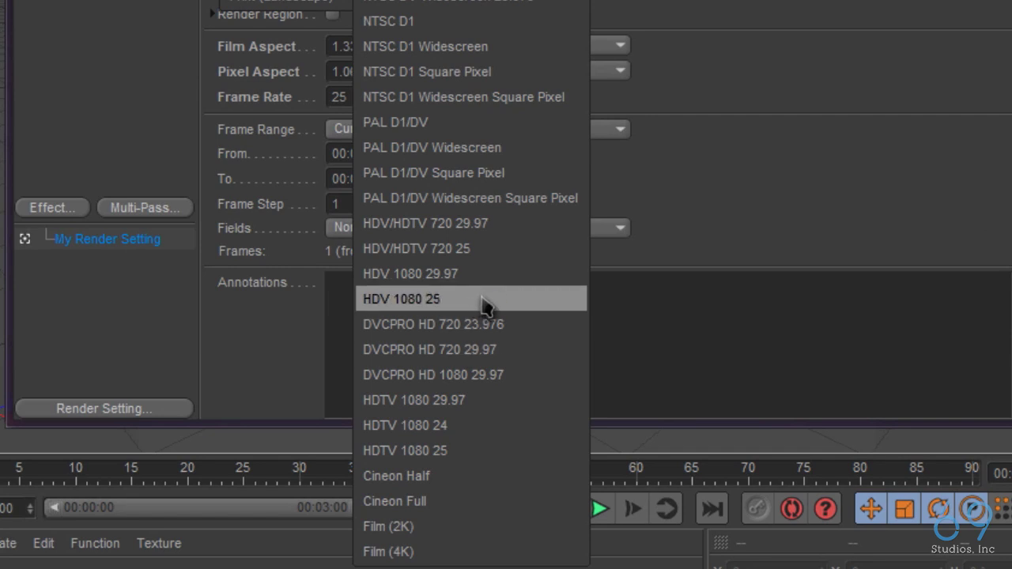
click(448, 453)
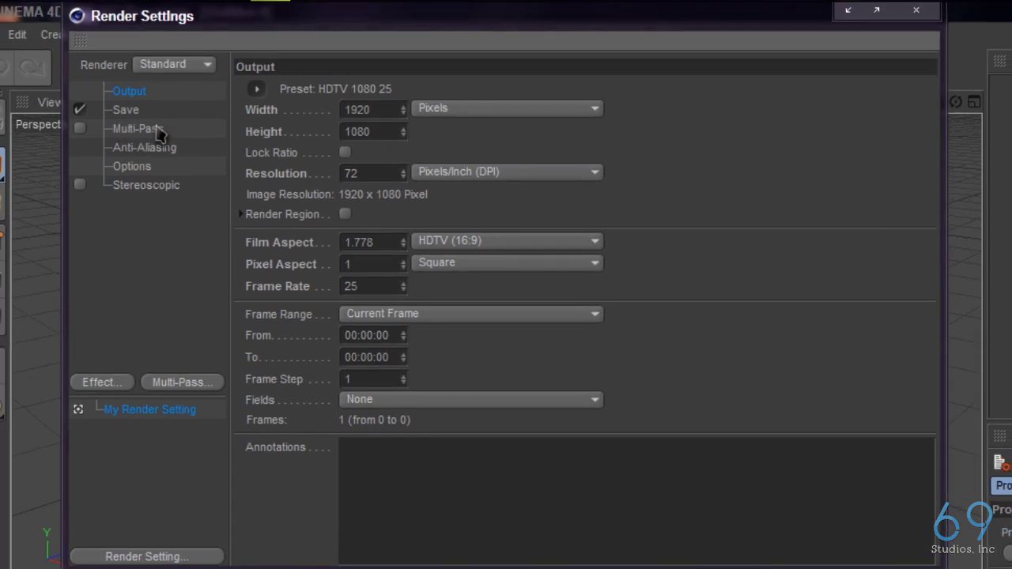
- Examine the file naming formats available in the render save options
click(142, 112)
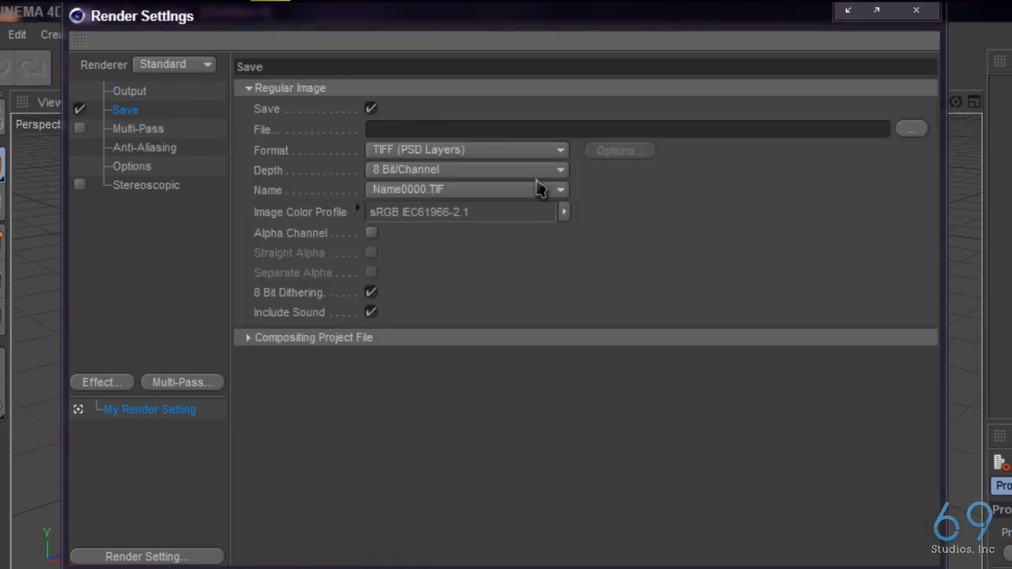
click(561, 191)
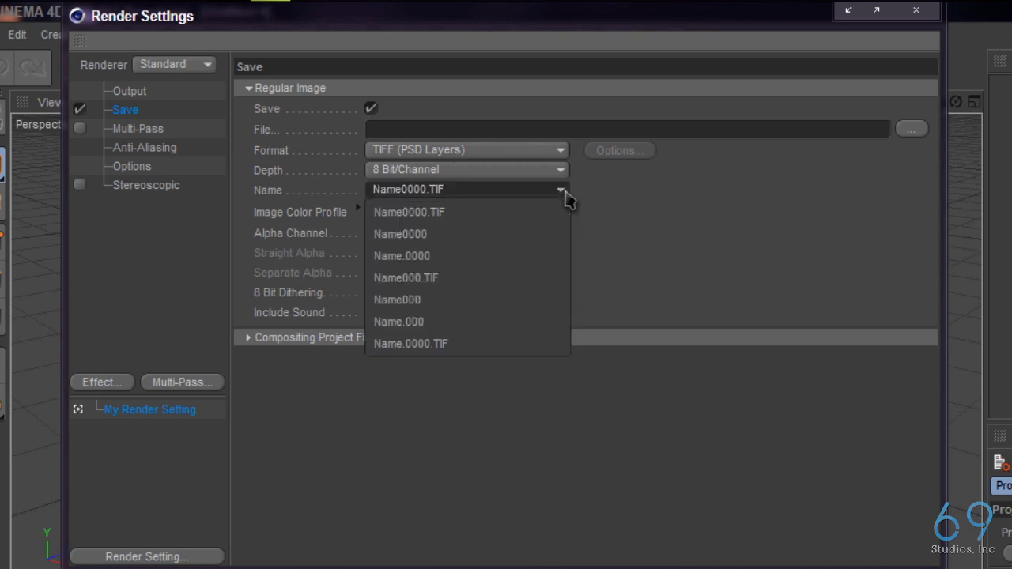
click(564, 201)
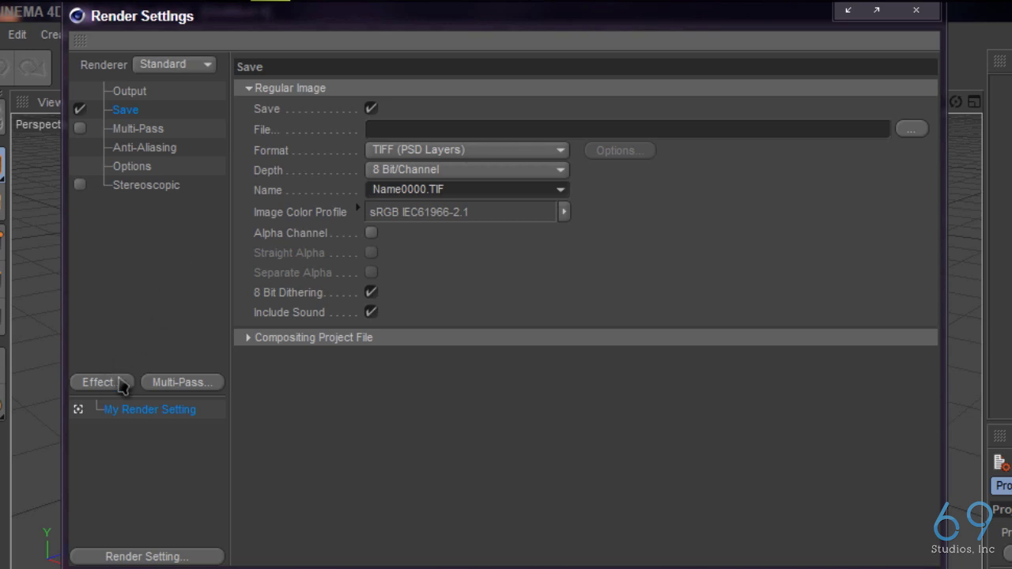
- Add the Ambient Occlusion and Global Illumination effects to the render settings, with the GI mode set to IR + QMC (Still Image)
click(99, 383)
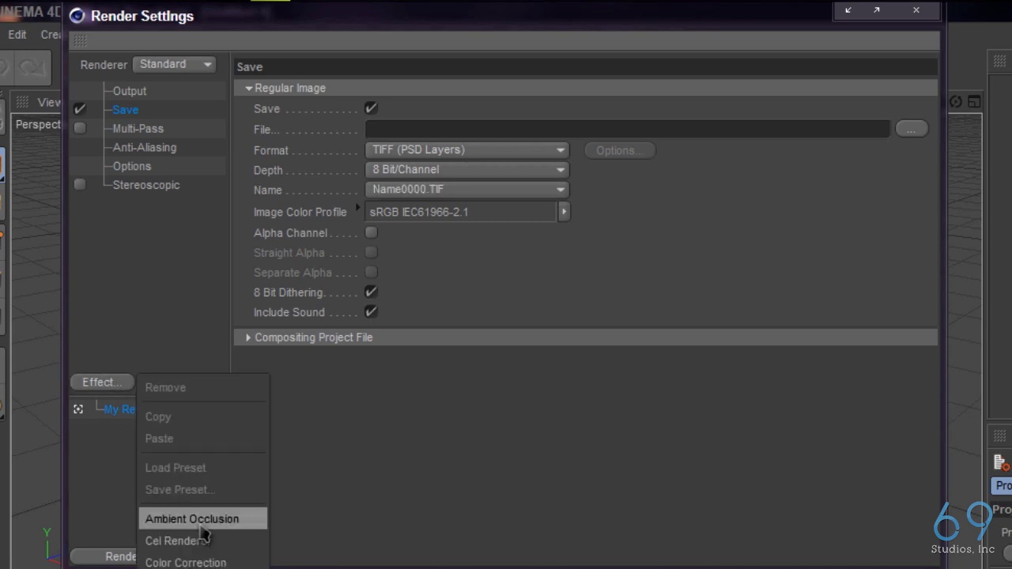
click(202, 527)
click(100, 384)
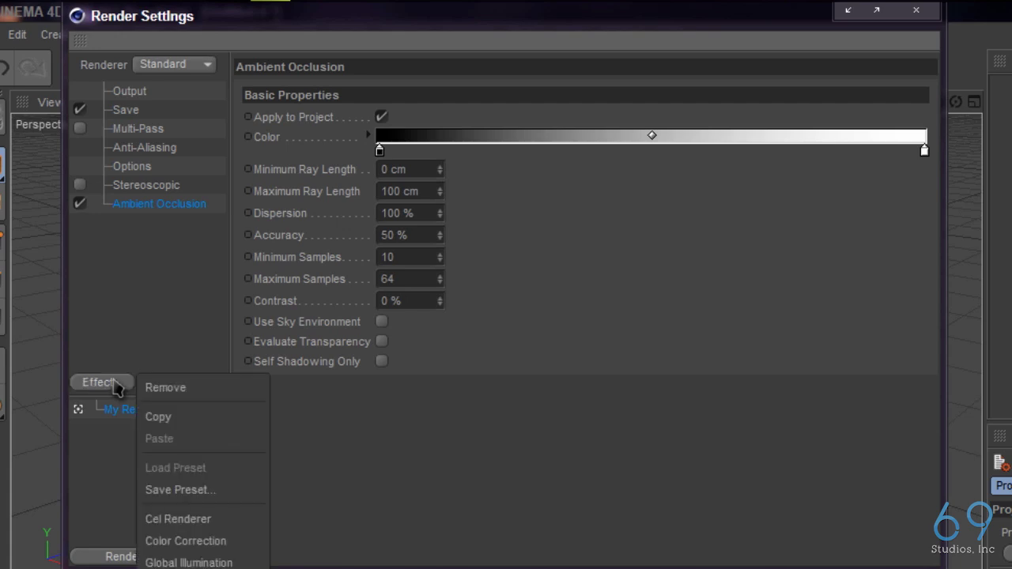
click(189, 562)
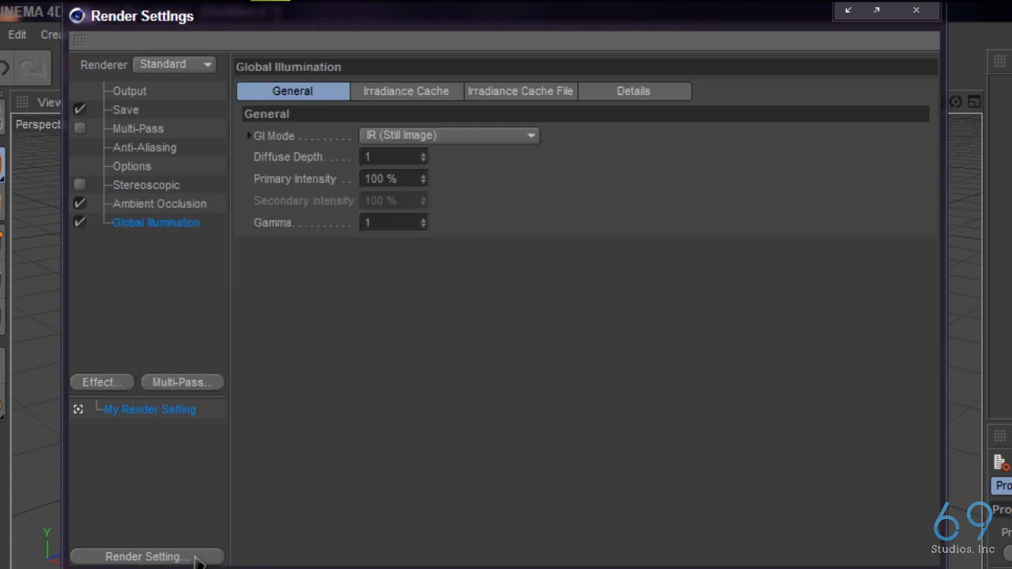
click(529, 138)
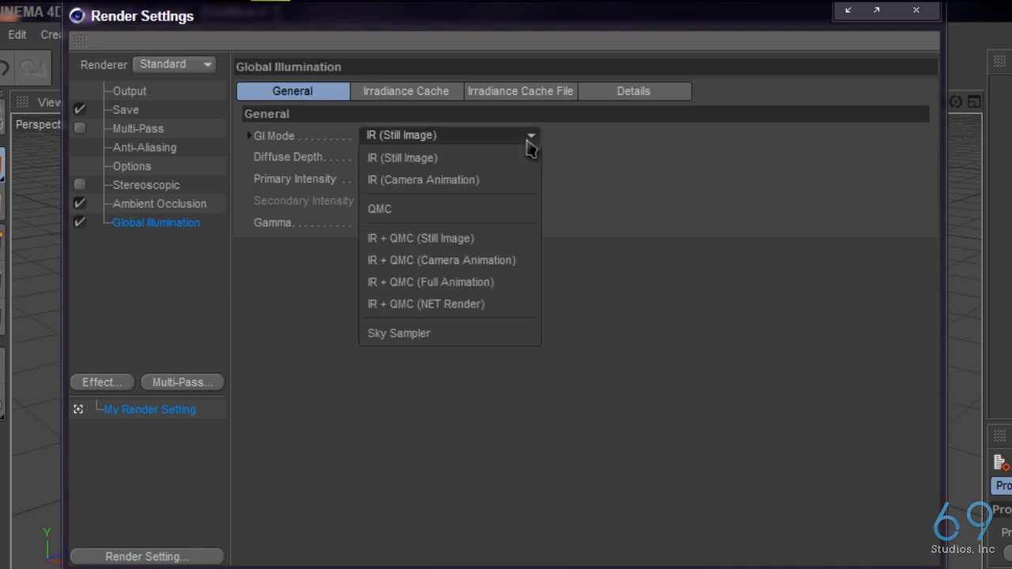
click(520, 248)
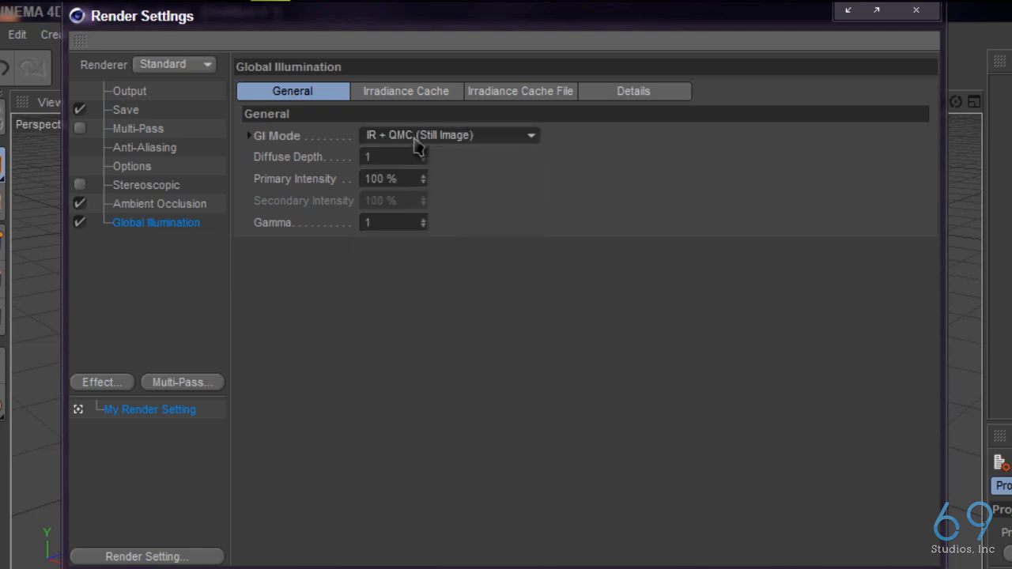
- Set the irradiance cache's Stochastic Samples and Record Density to Low, and close the render settings
click(408, 92)
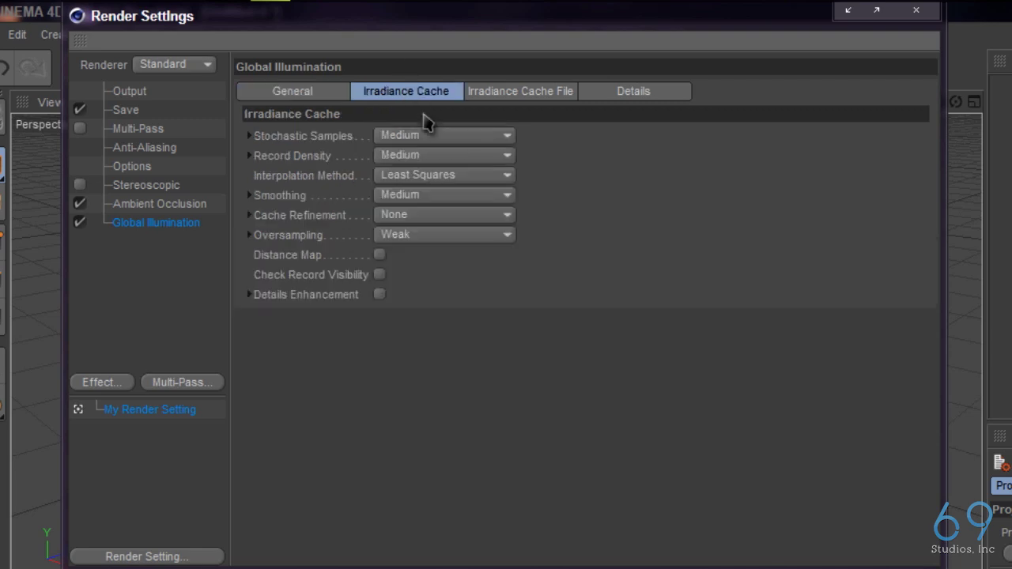
click(474, 138)
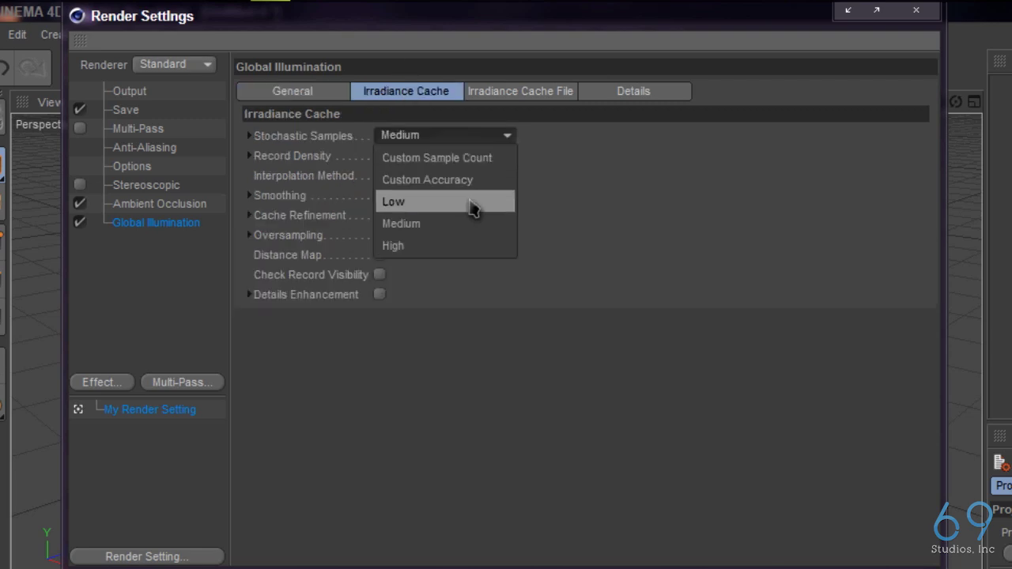
click(472, 207)
click(478, 157)
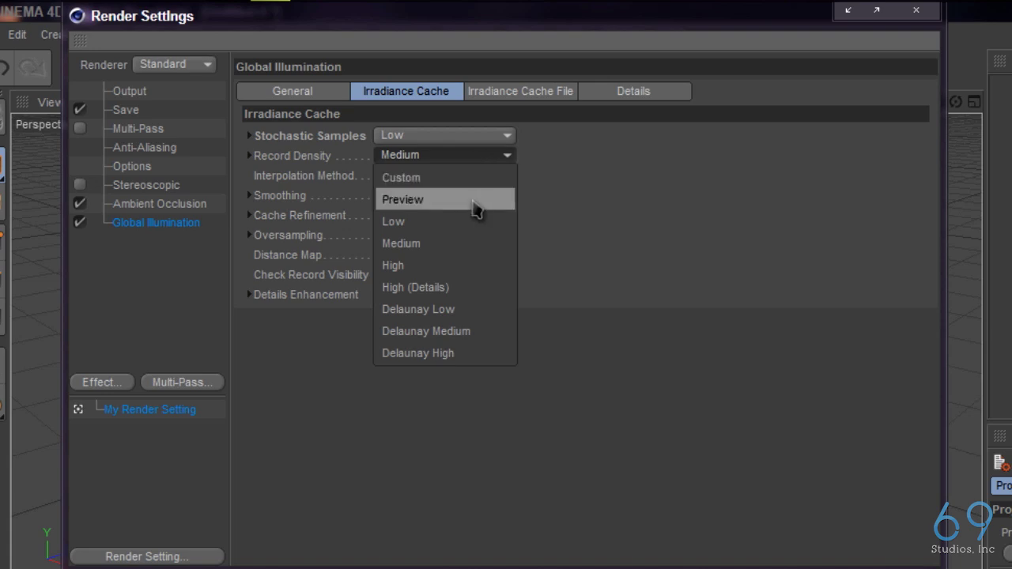
click(472, 222)
click(488, 197)
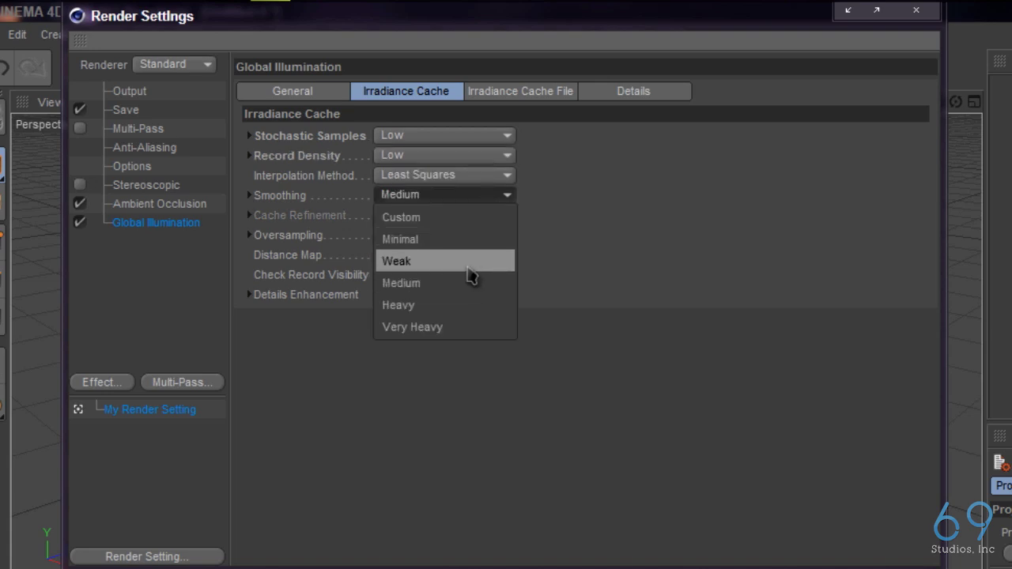
click(576, 216)
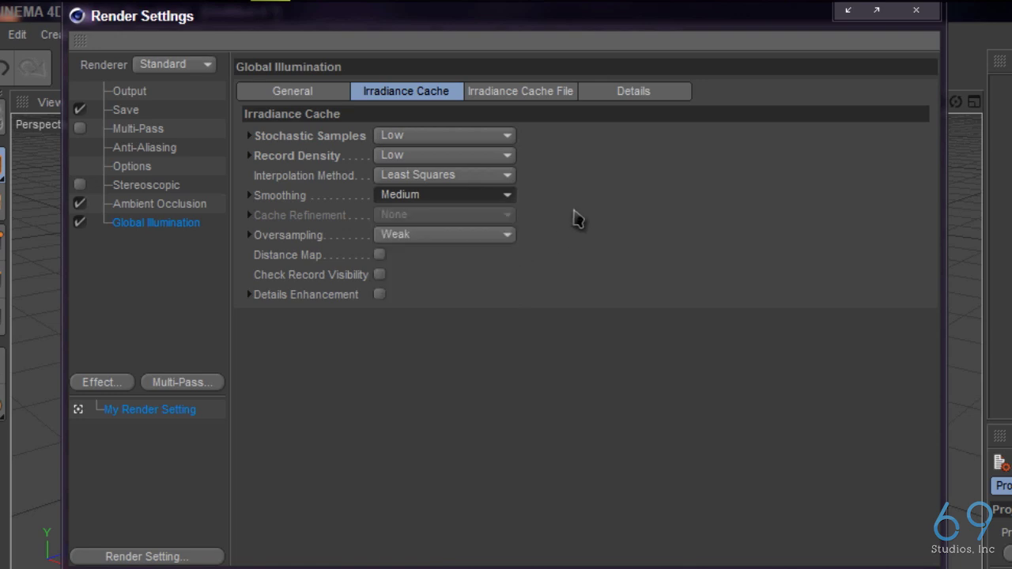
click(921, 19)
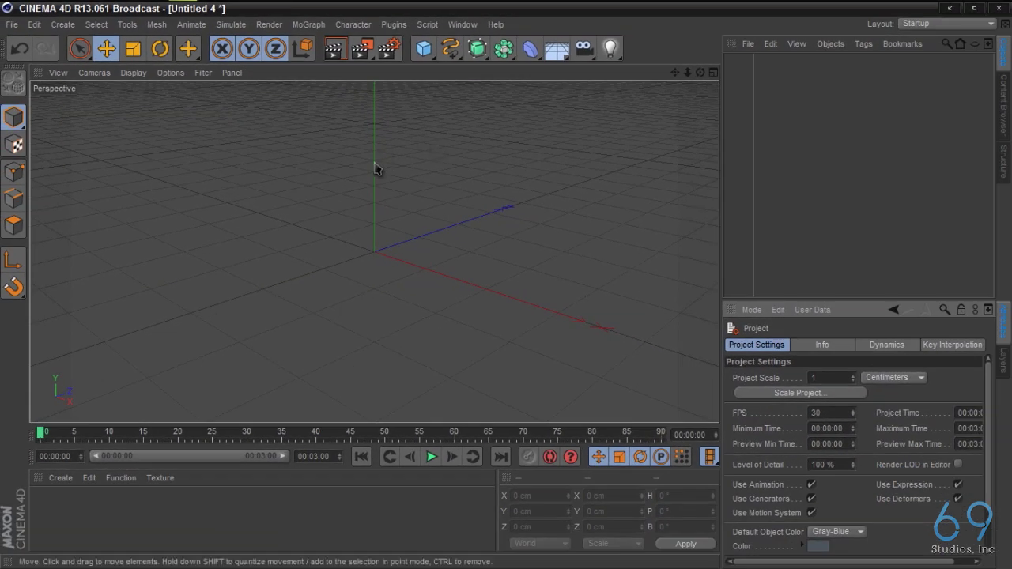
- Add a cube and set its size to 4000 cm in X, 2000 cm in Y and 3000 cm in Z
click(424, 48)
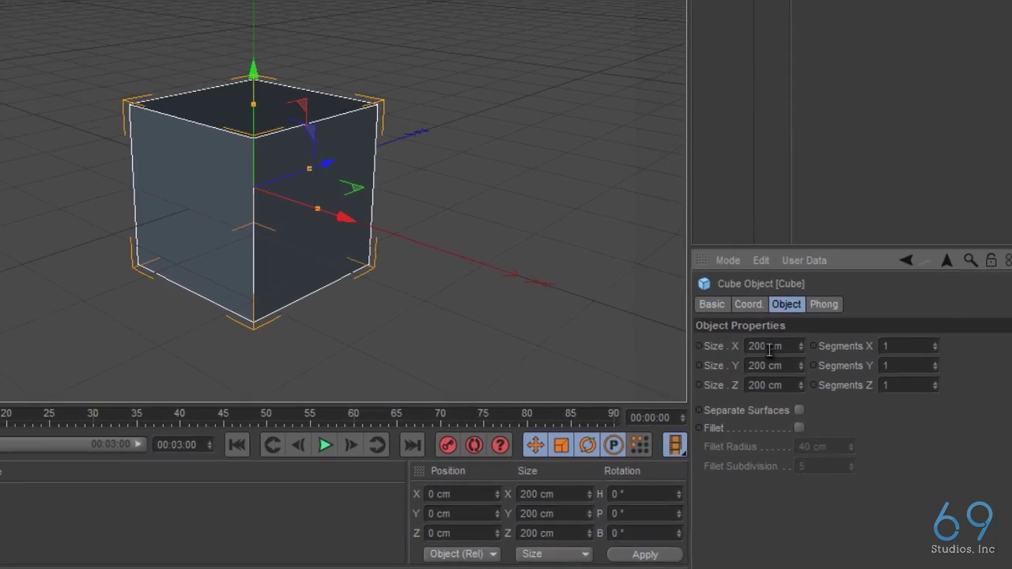
double_click(754, 324)
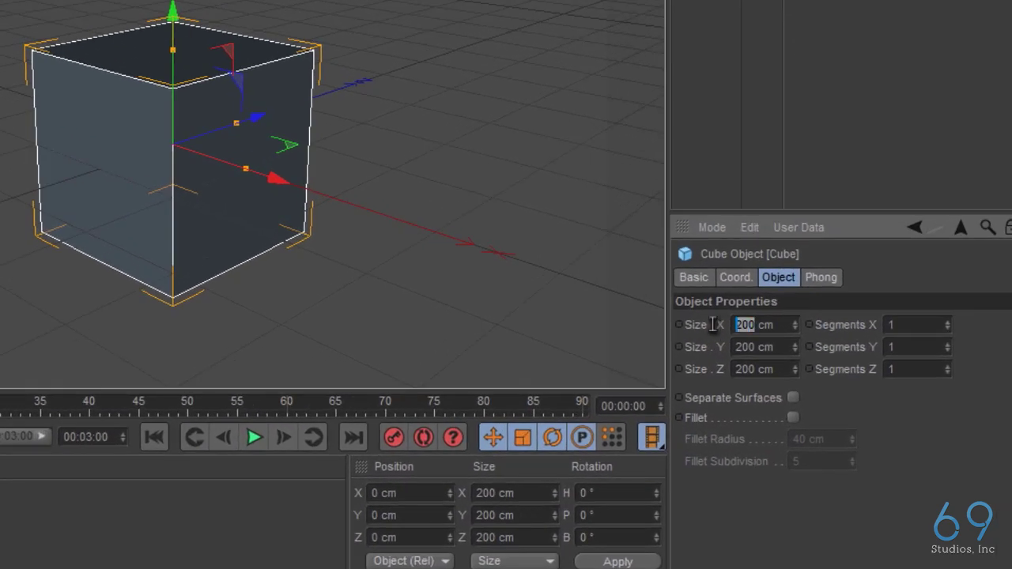
text(4000)
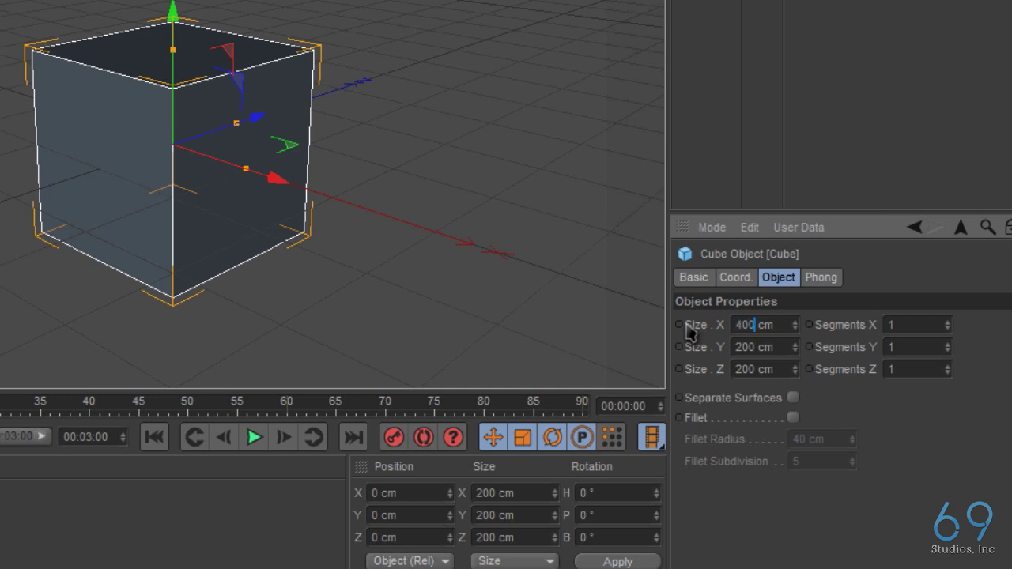
click(753, 346)
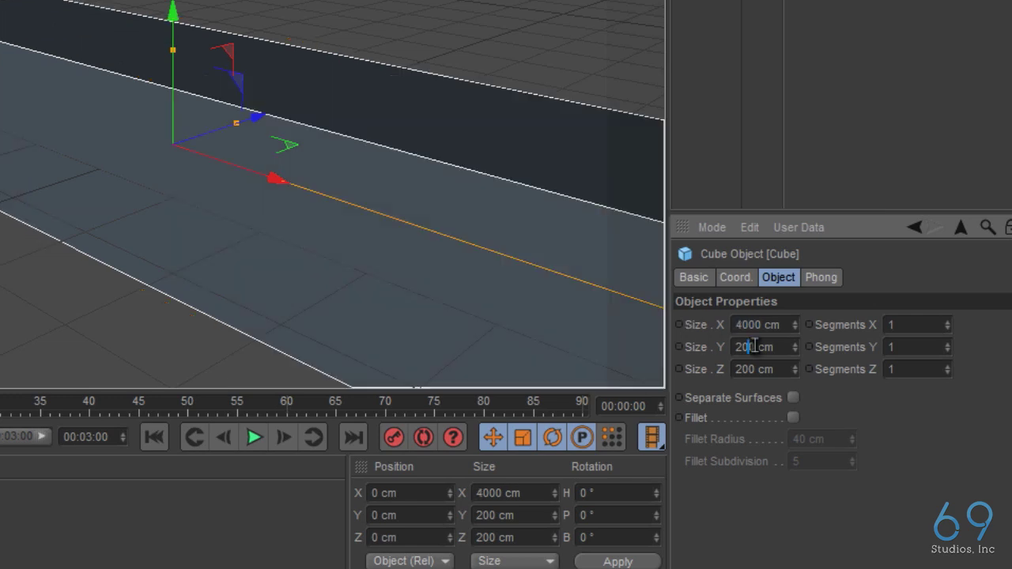
double_click(754, 347)
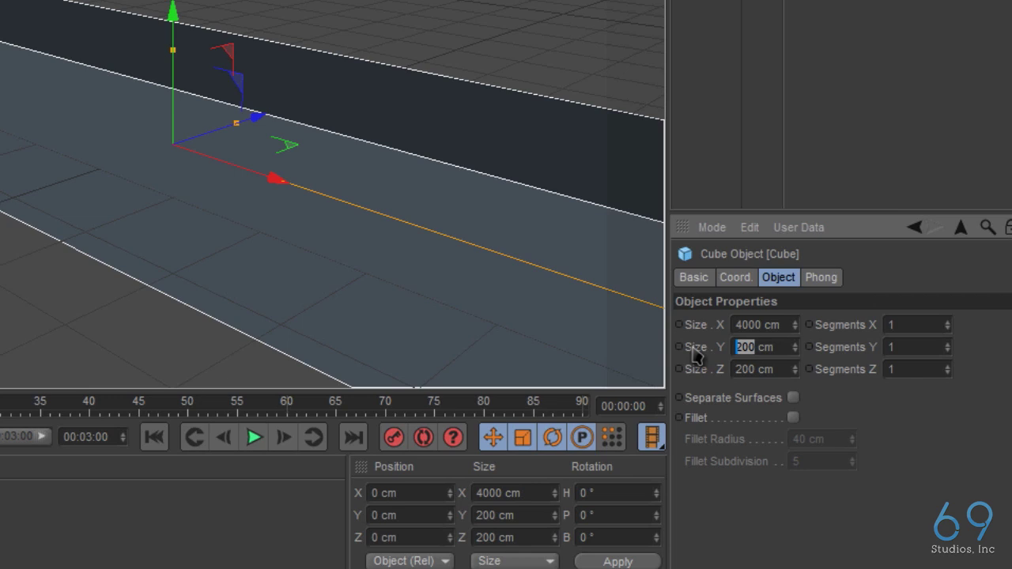
text(2000)
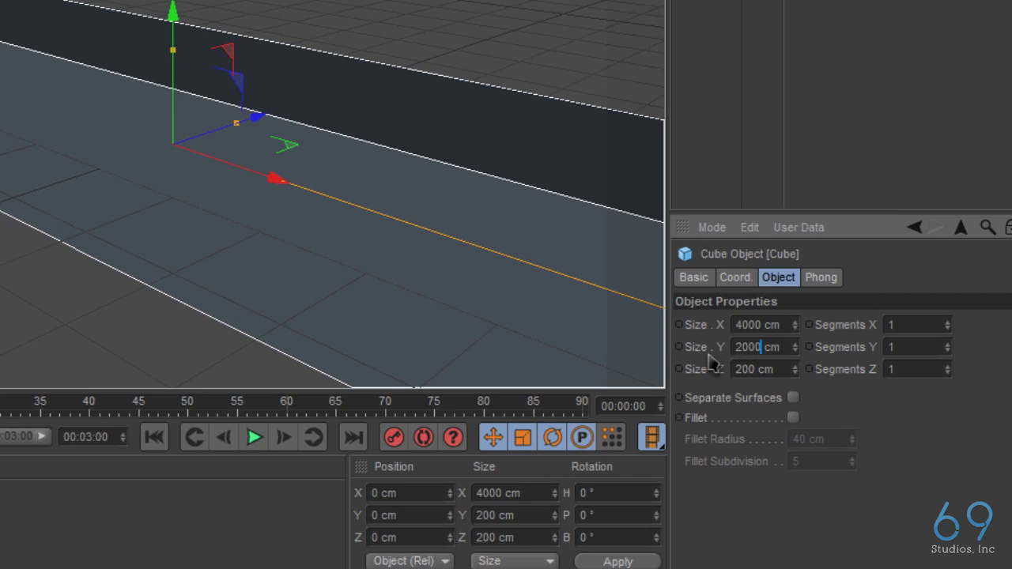
click(749, 369)
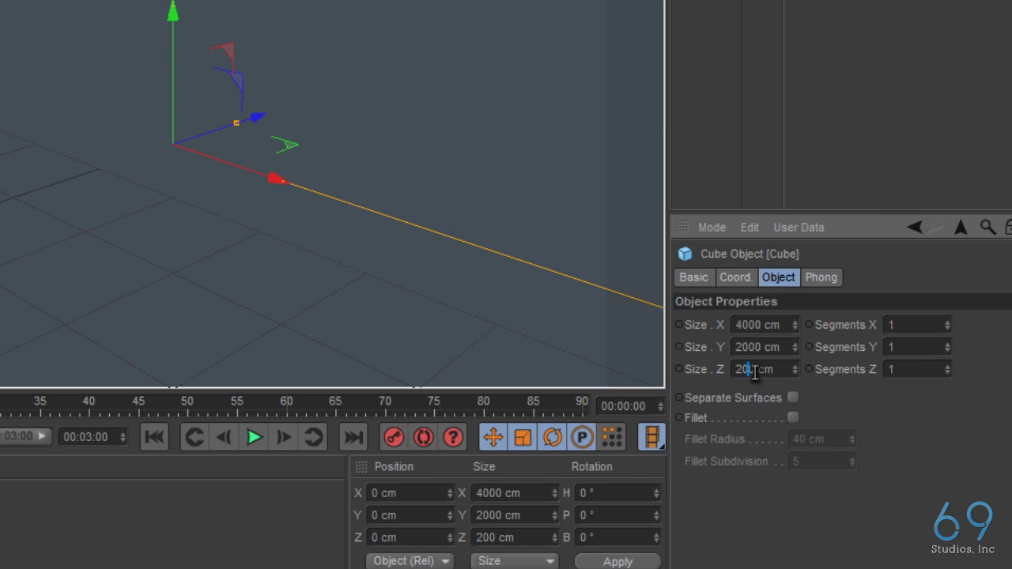
double_click(754, 369)
text(5000)
key(Return)
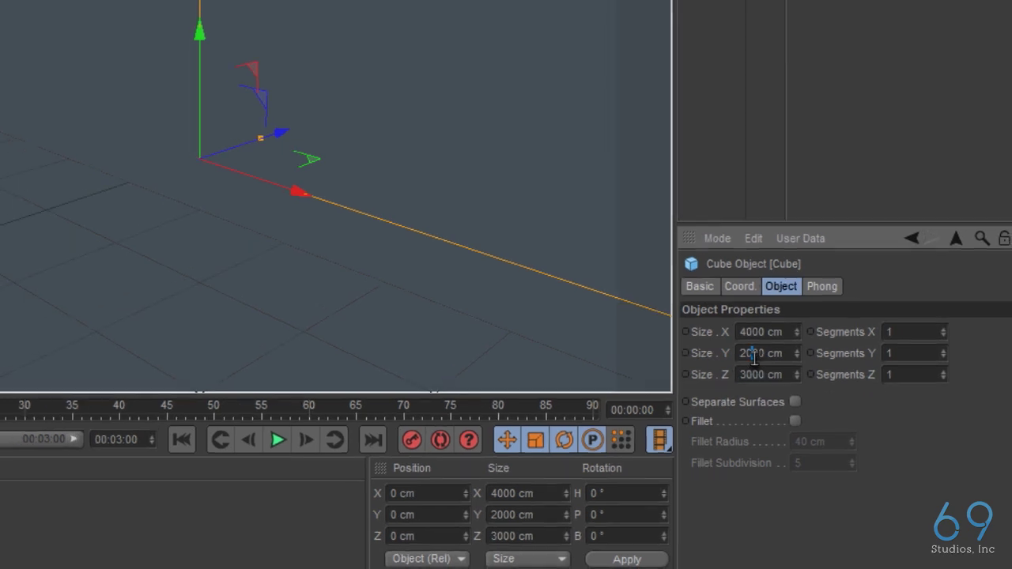
scroll(513, 298, down, 8)
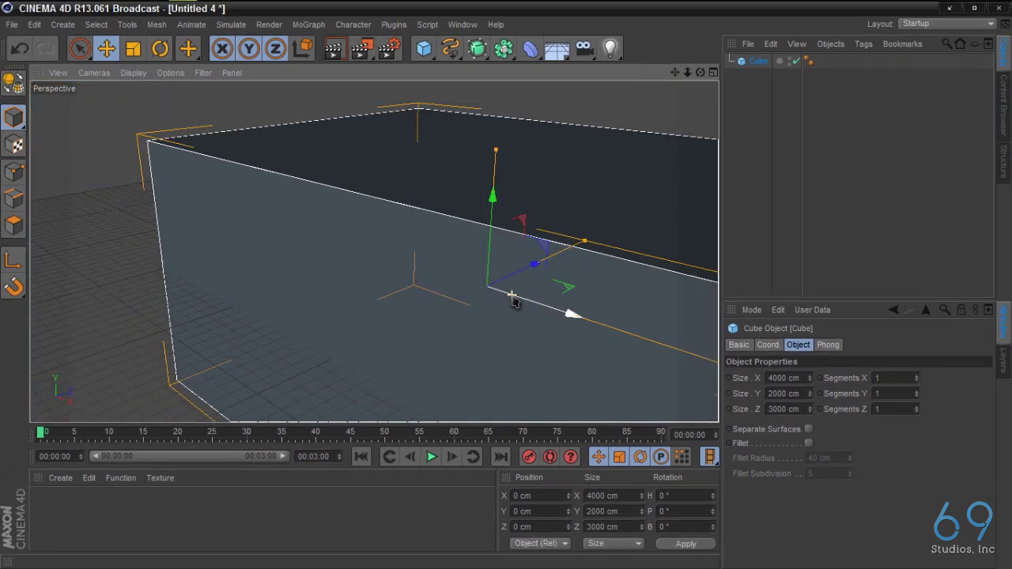
scroll(540, 294, up, 1)
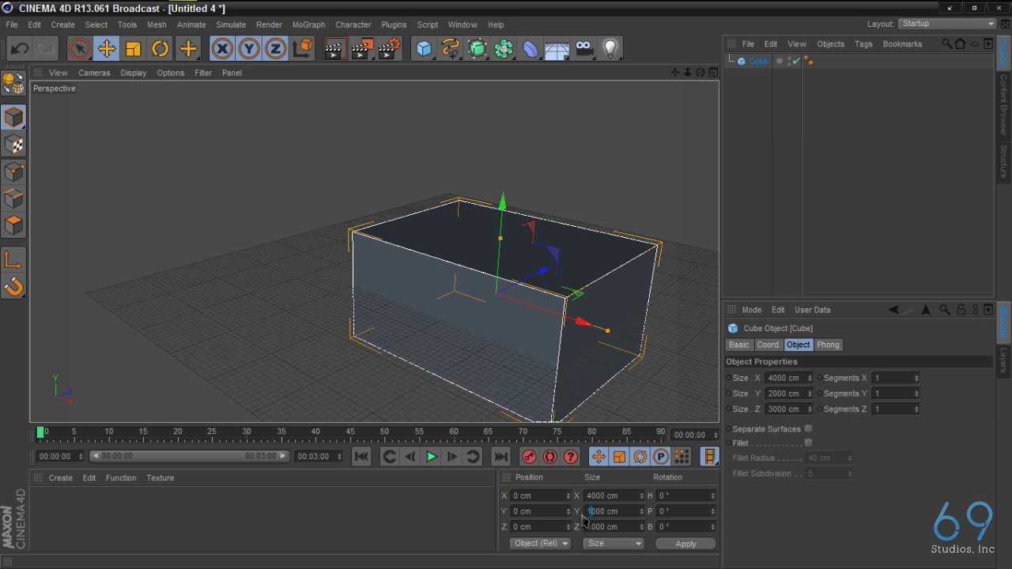
click(676, 545)
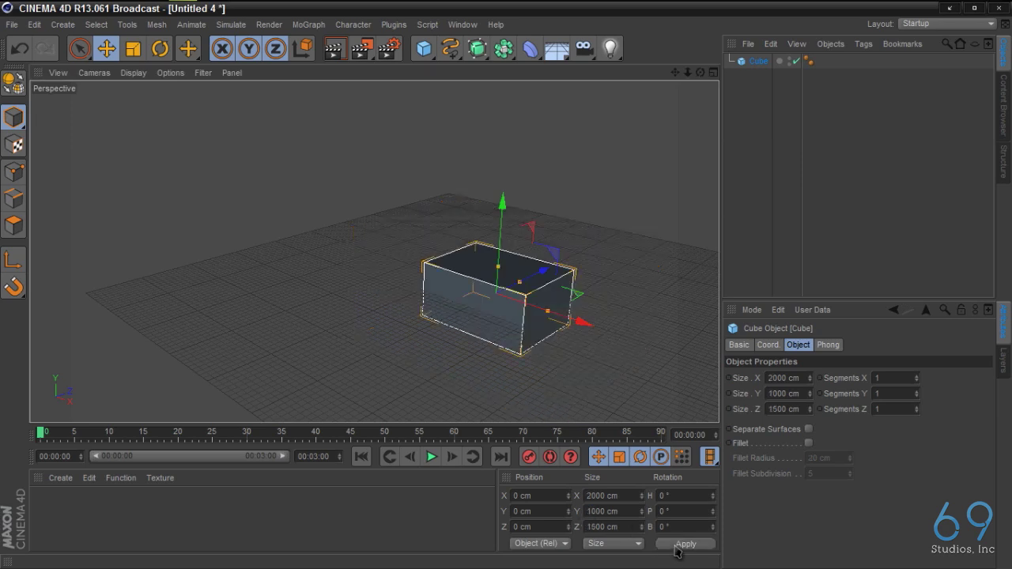
key(ctrl+z)
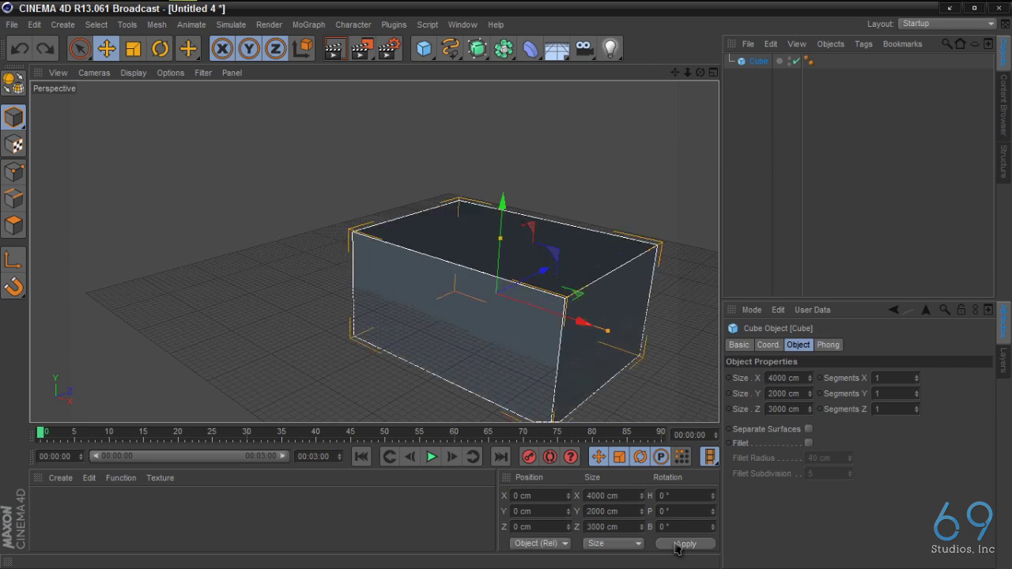
- Raise the cube to a Y position of 1000 cm and deselect it
double_click(514, 511)
click(700, 544)
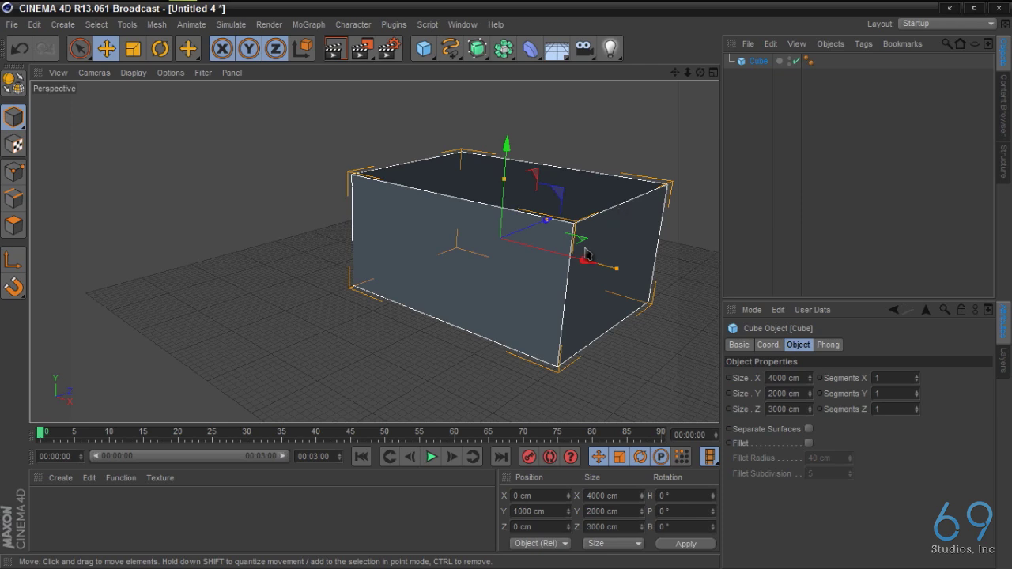
click(752, 111)
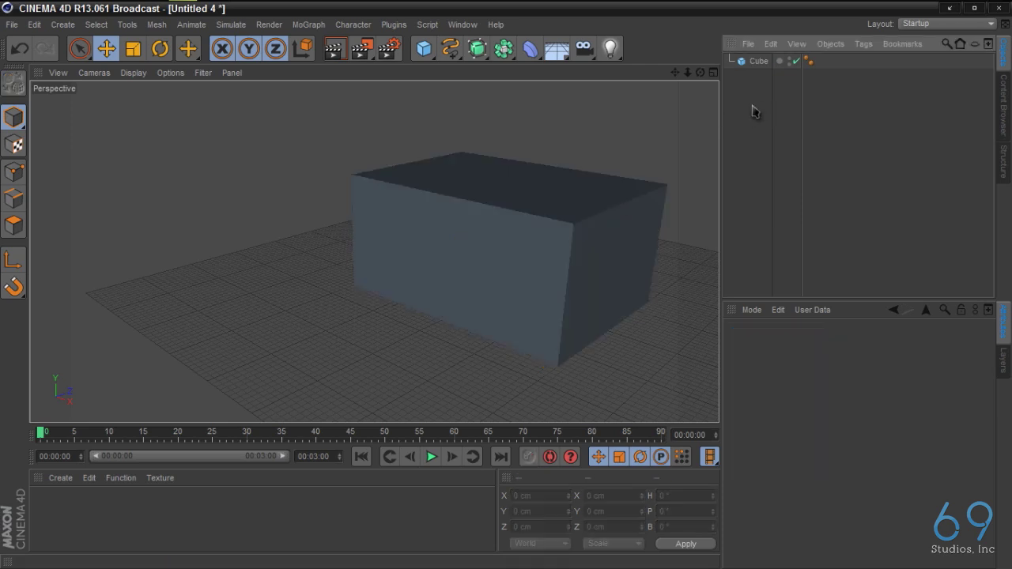
- Make the box editable and delete its front-facing polygon to open it up as a room
click(445, 246)
key(c)
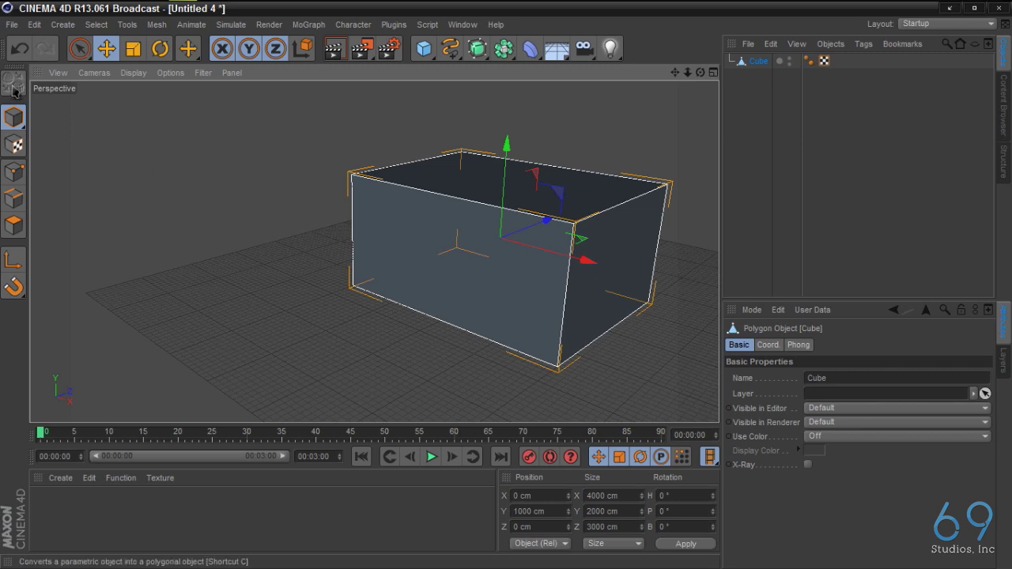
click(26, 228)
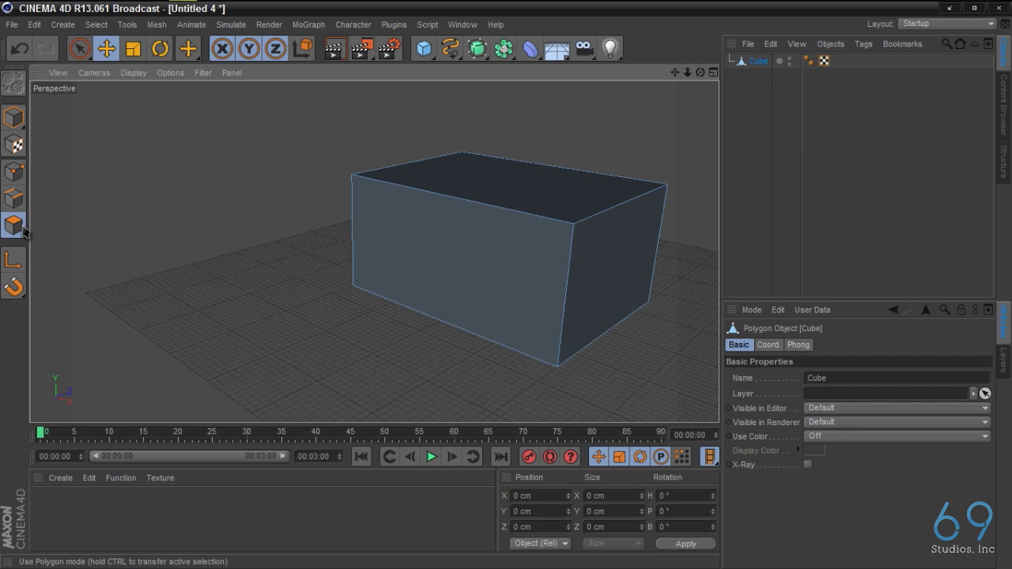
click(480, 242)
key(Delete)
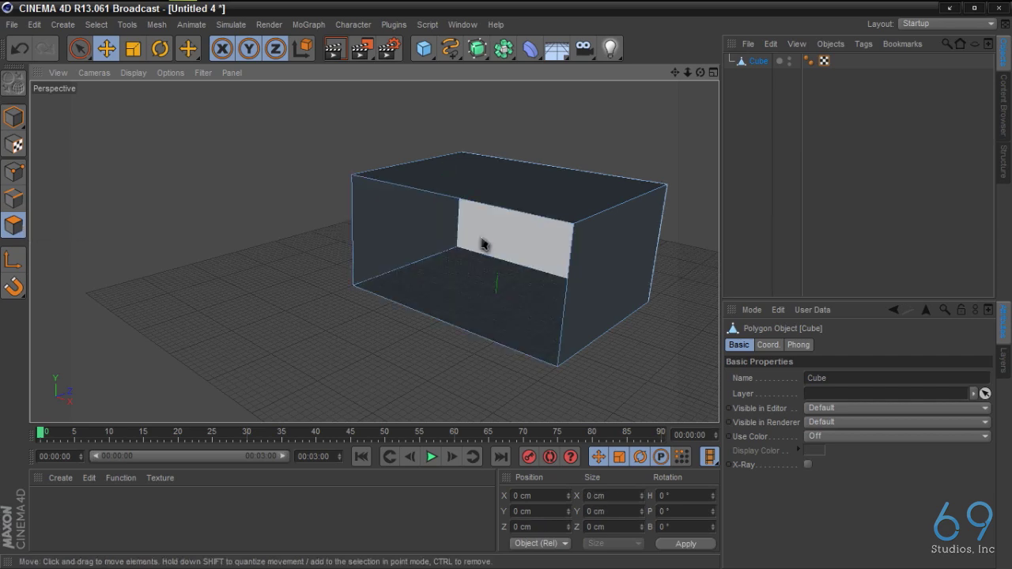
click(14, 117)
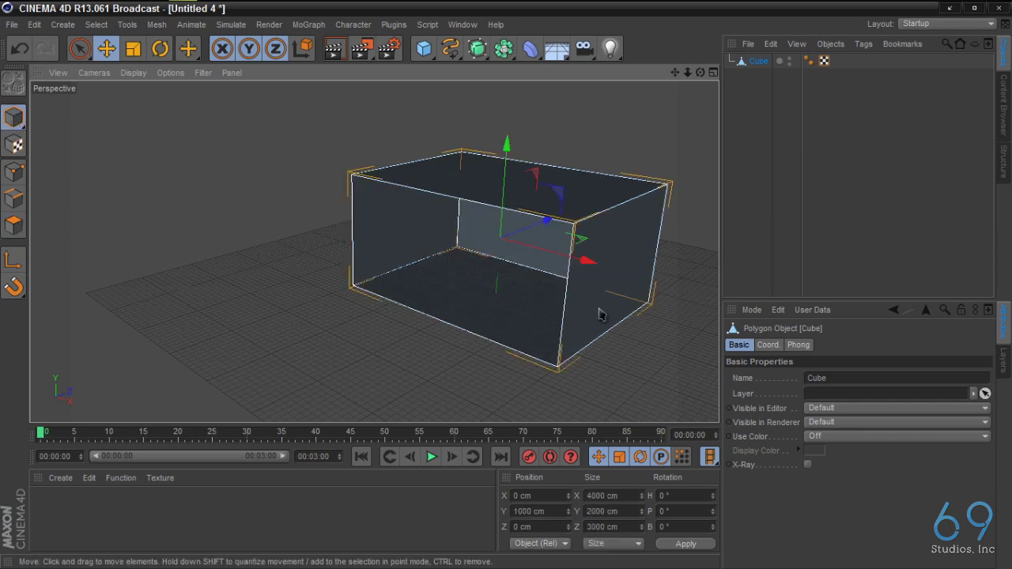
- Select all edges of the box and set up a Bevel with Subdivision 5 and Type Convex
click(13, 198)
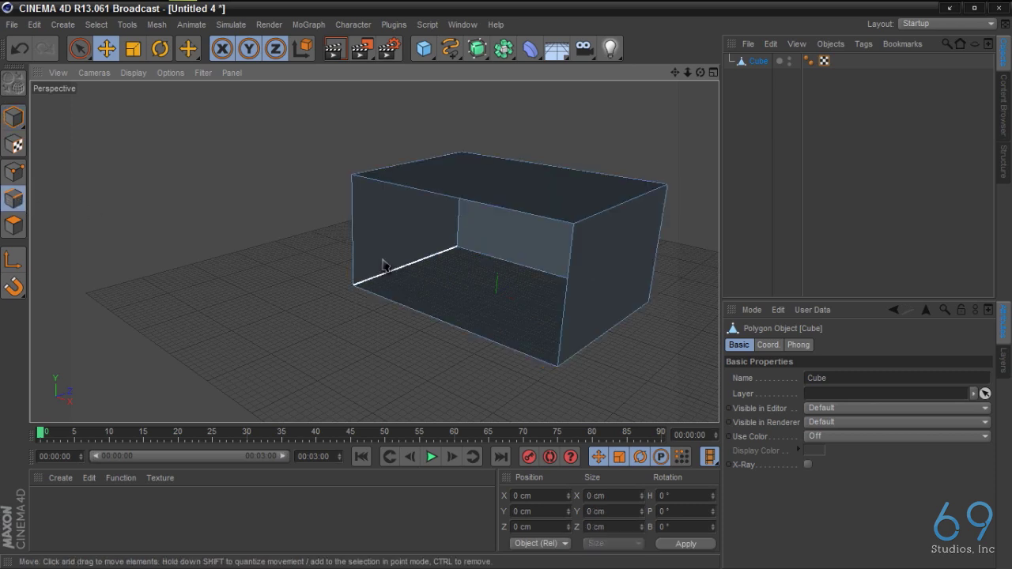
key(ctrl+a)
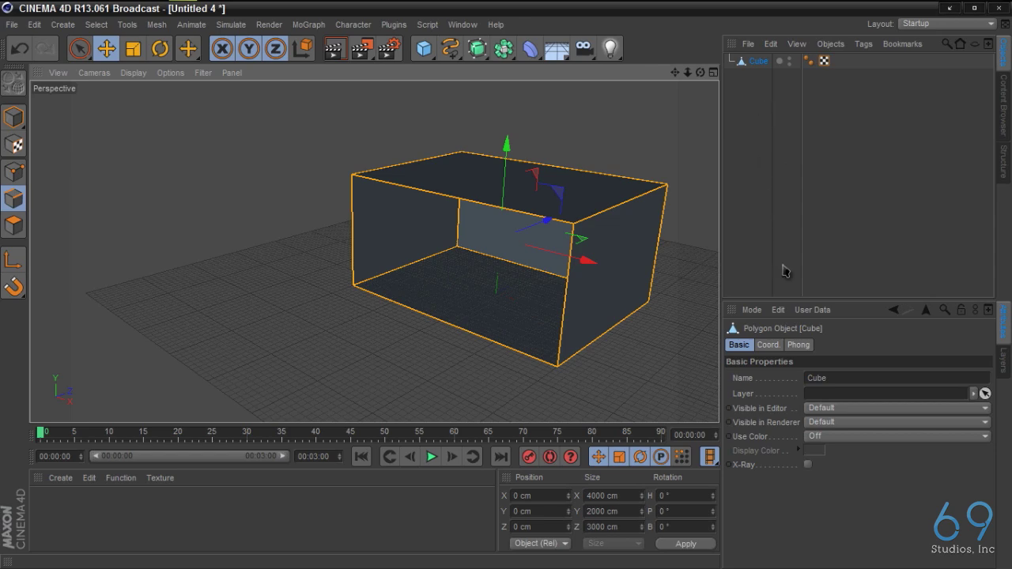
right_click(579, 258)
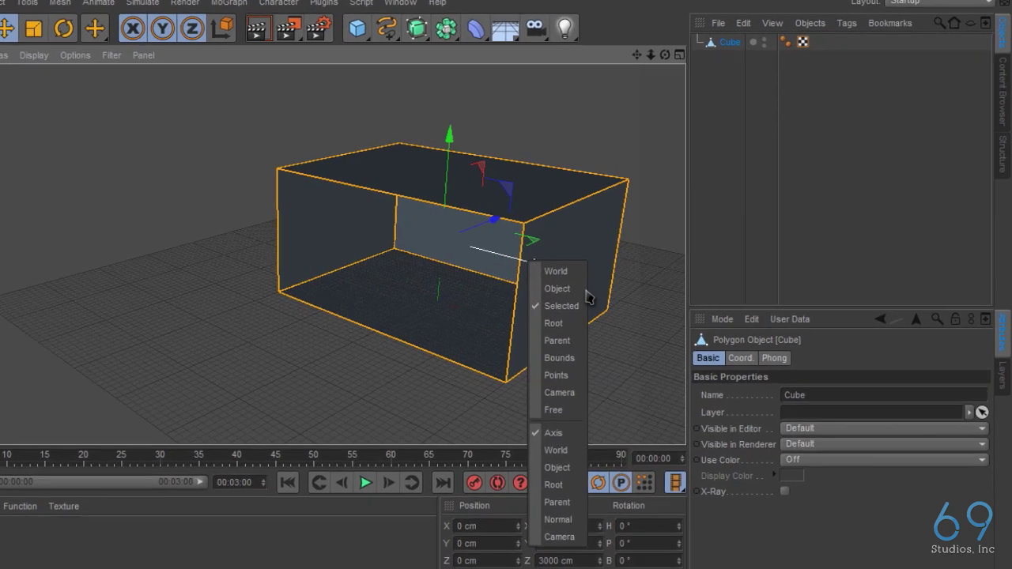
click(633, 267)
right_click(633, 259)
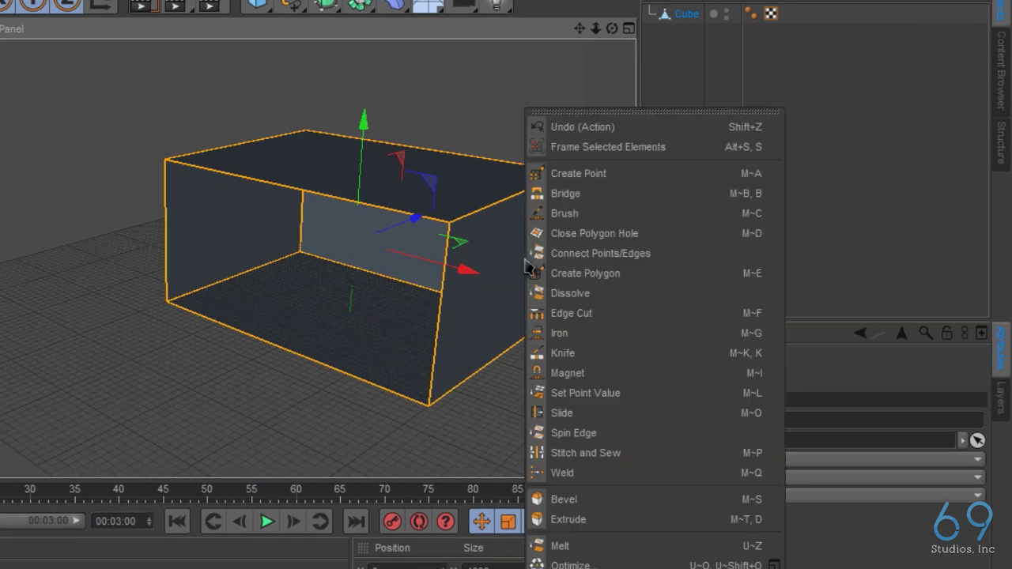
click(621, 500)
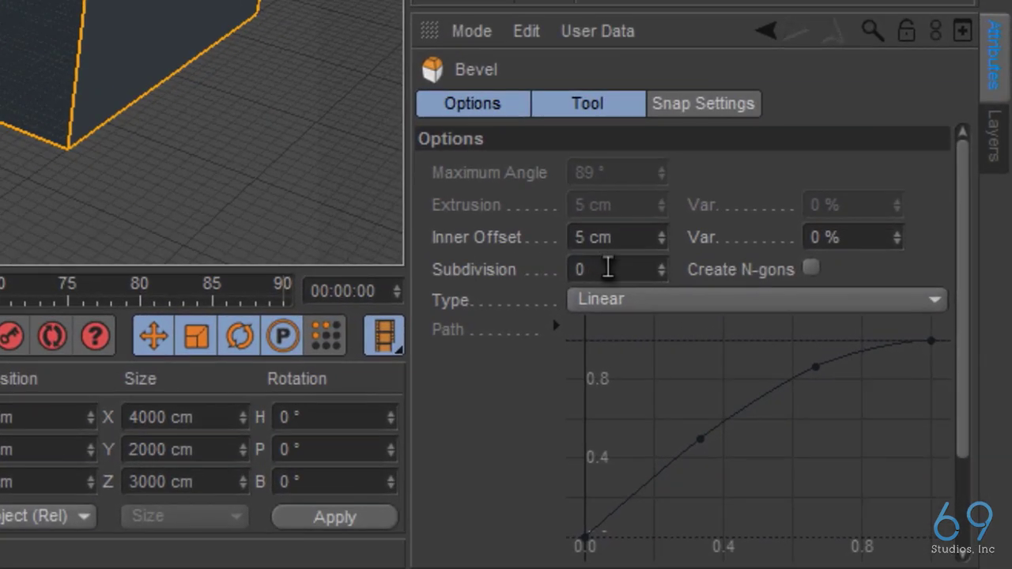
double_click(615, 271)
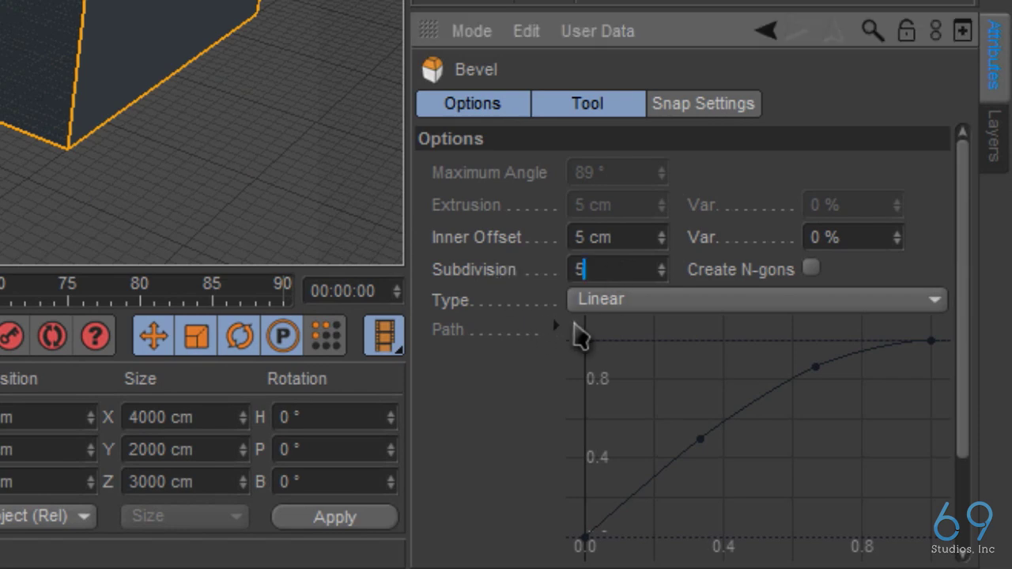
click(633, 299)
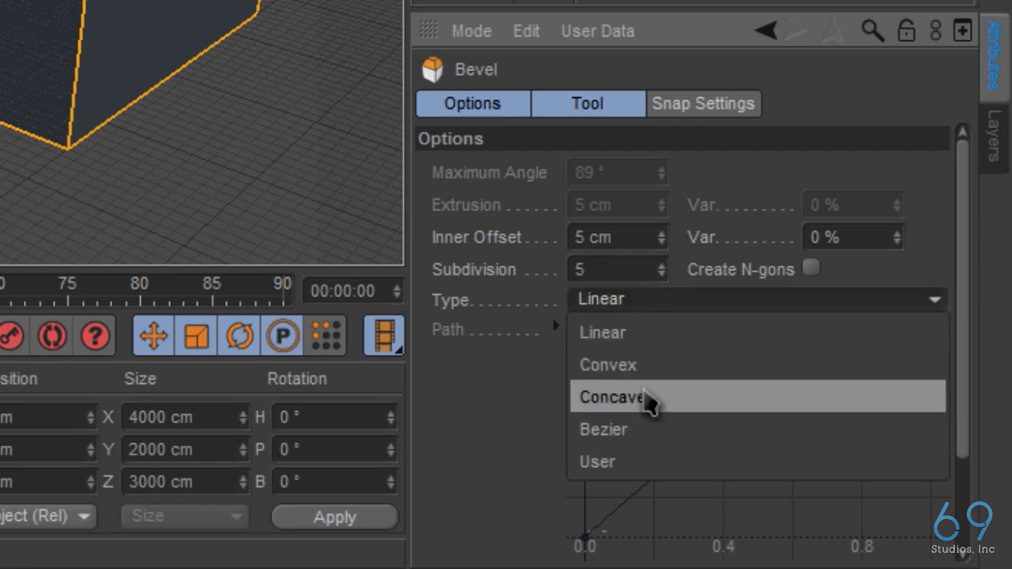
click(648, 366)
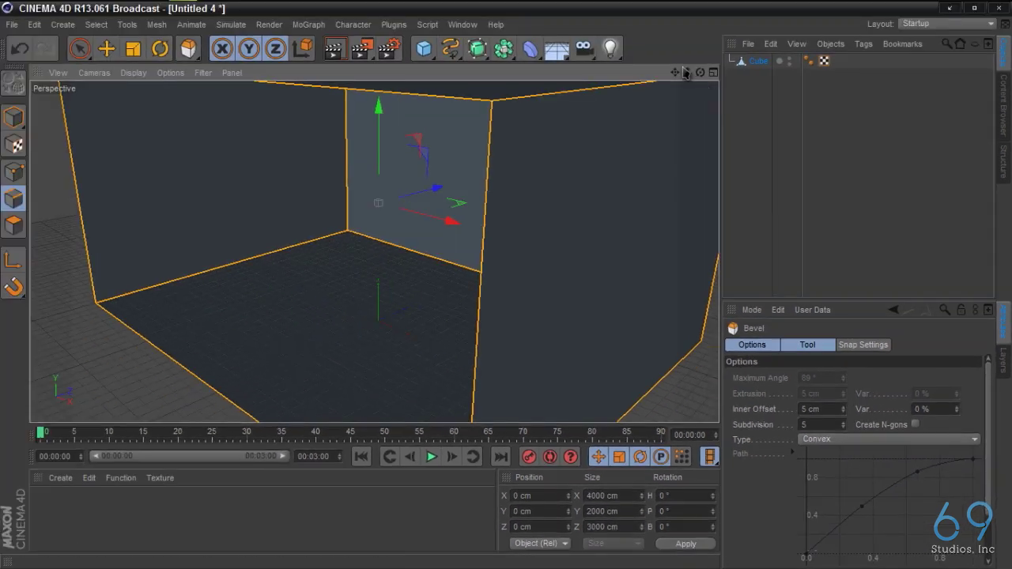
- Bevel the selected edges with an inner offset of about 17 cm and return to Model mode
mouse_move(696, 77)
mouse_down()
mouse_move(508, 293)
mouse_move(689, 76)
mouse_up()
drag(506, 287, 675, 72)
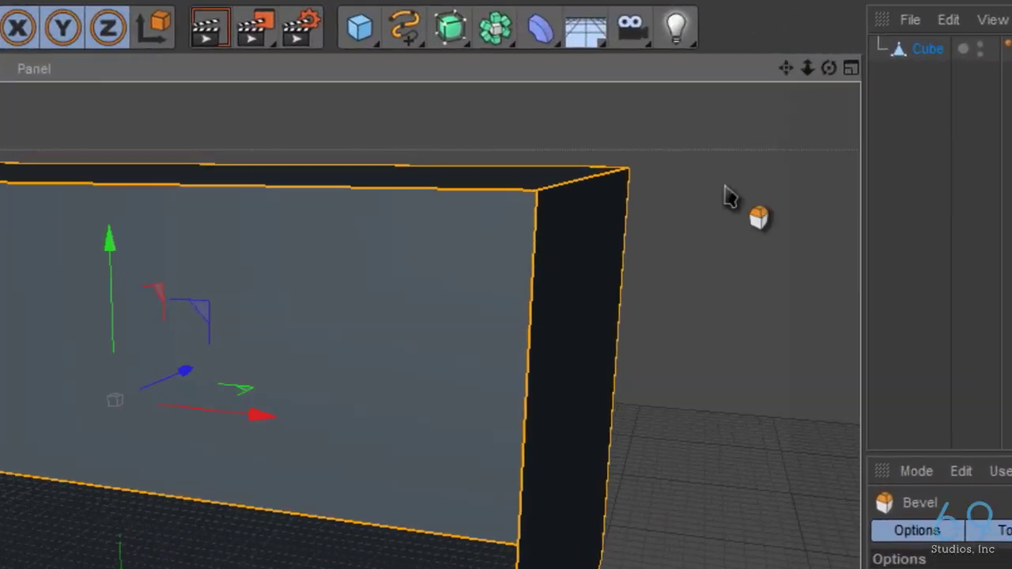
drag(630, 206, 507, 285)
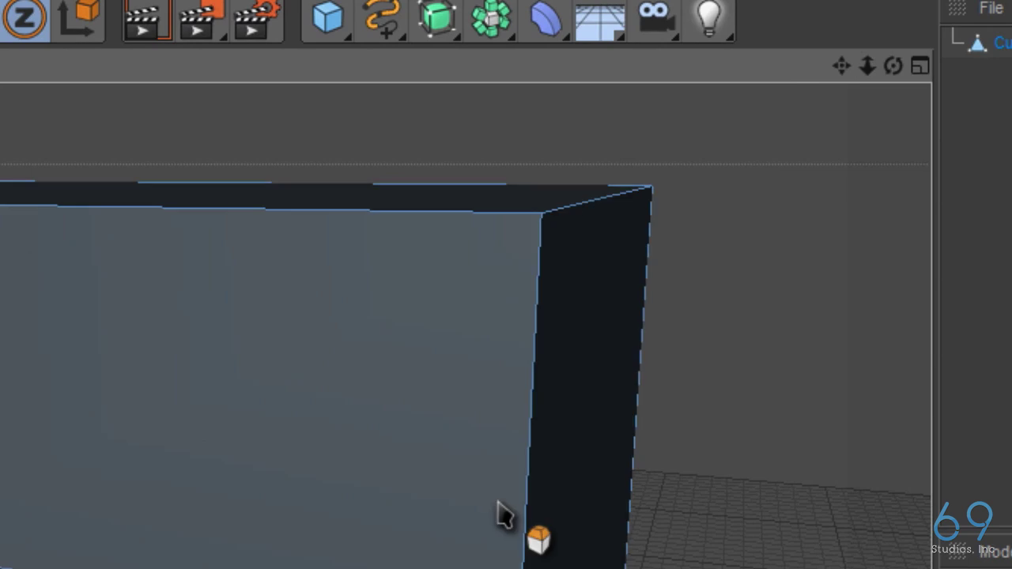
drag(498, 502, 496, 501)
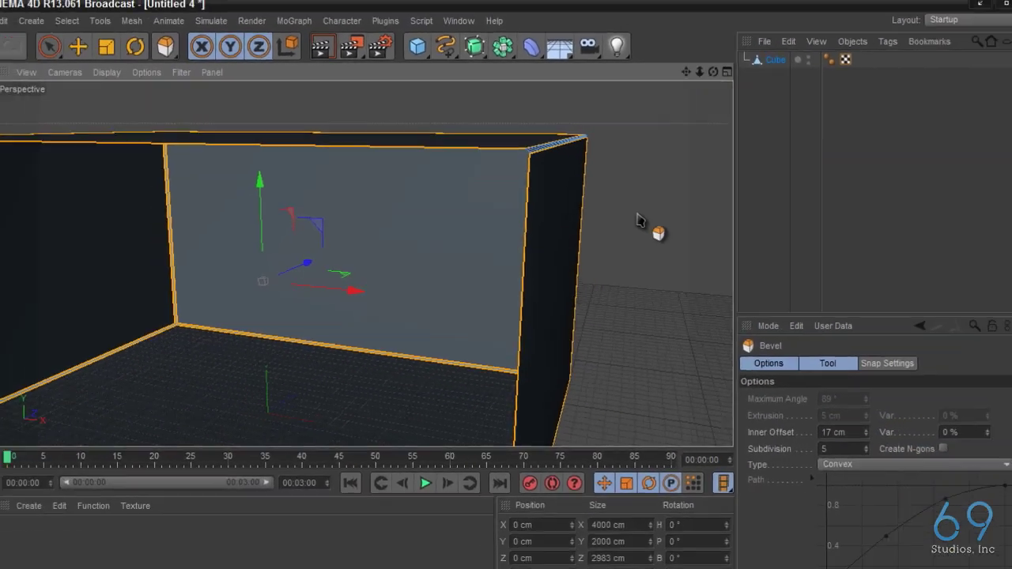
scroll(501, 237, down, 5)
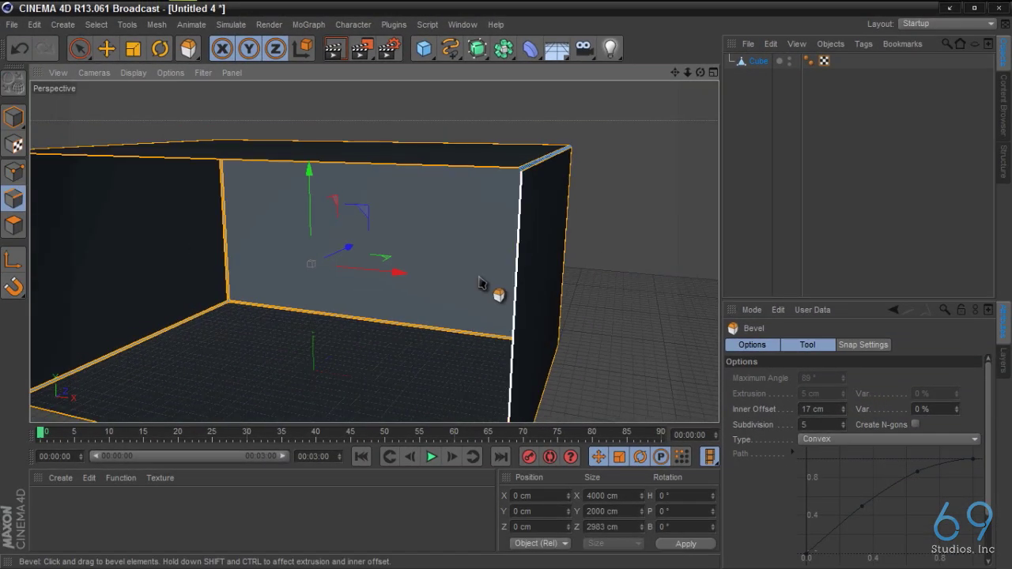
click(13, 117)
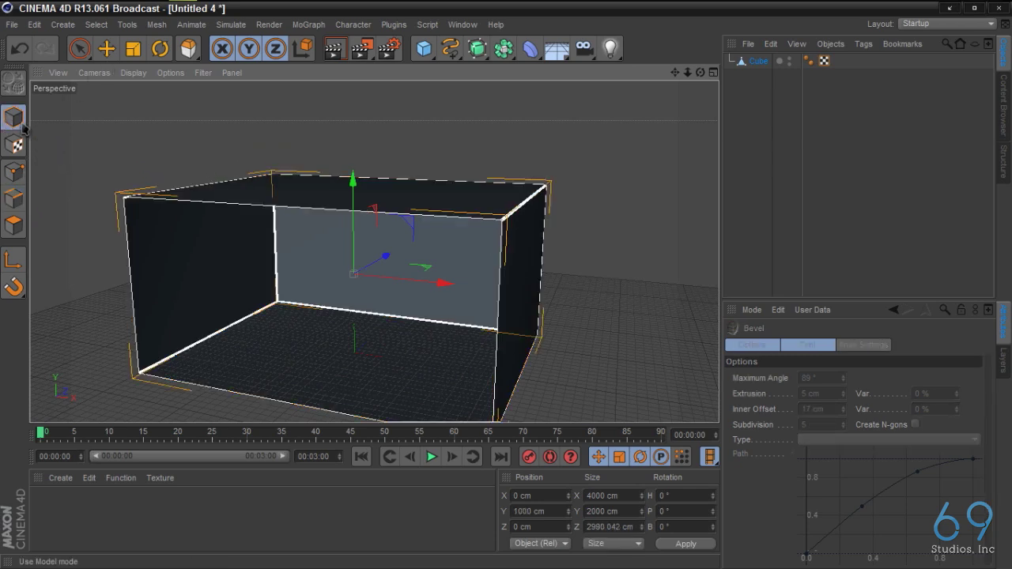
- Create a new default material and apply it to the box
click(220, 527)
double_click(84, 531)
drag(49, 515, 274, 353)
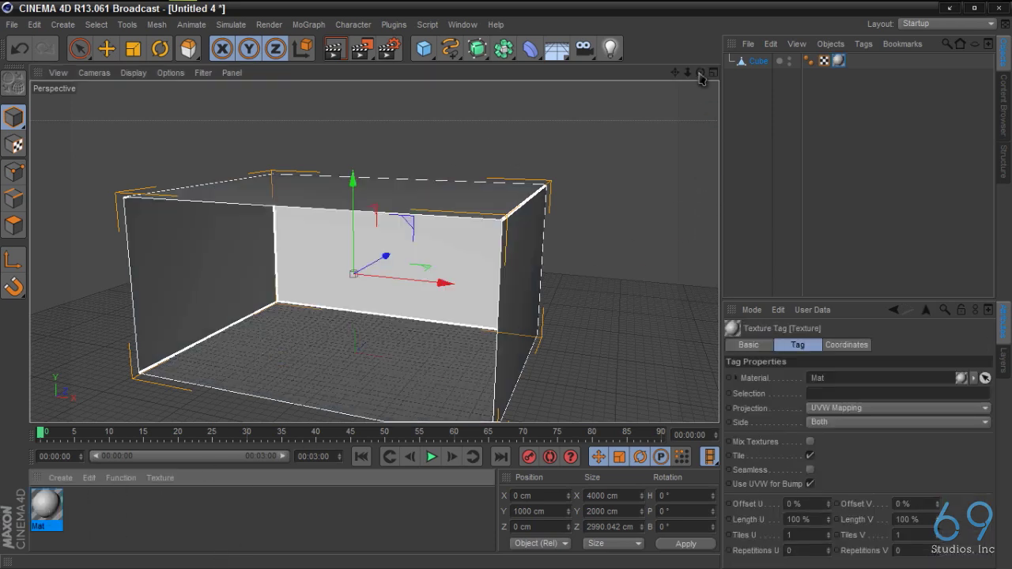
- Preview-render the view looking straight into the open box, and select the Live Selection tool
drag(700, 72, 510, 289)
drag(701, 75, 419, 203)
click(336, 56)
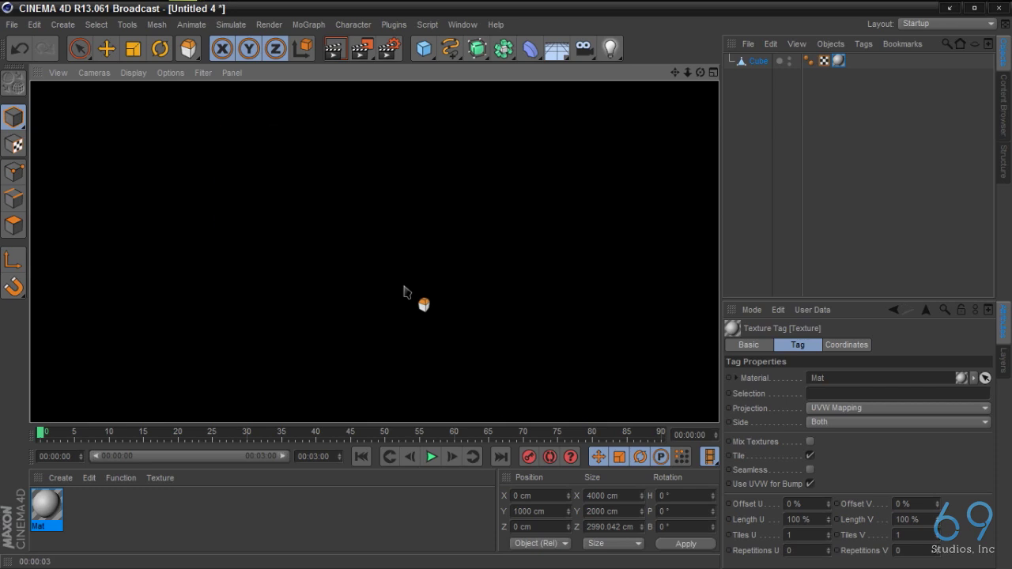
click(79, 48)
click(395, 289)
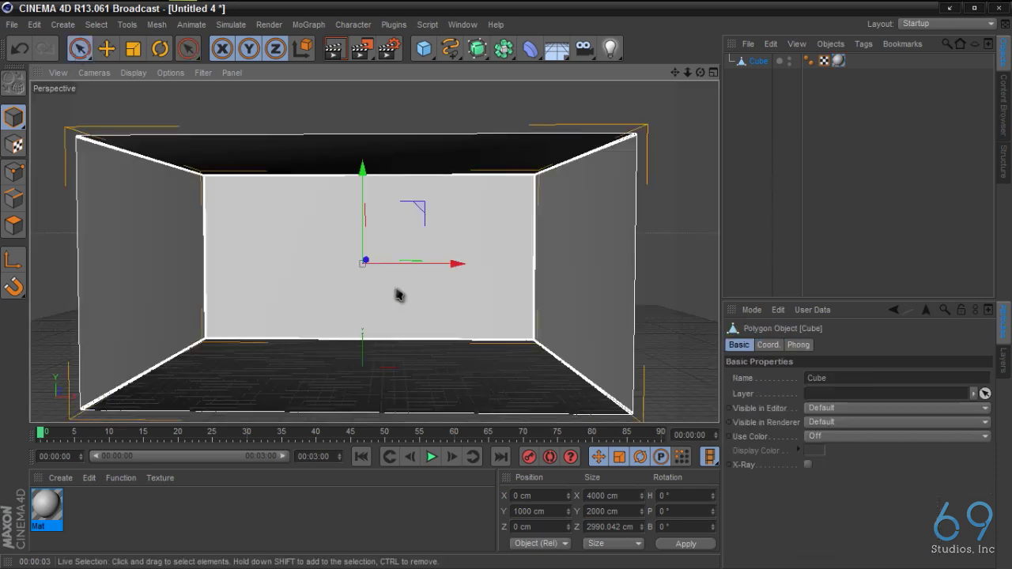
- Add a second cube and move it outside the box to about X 4855 cm and Y 437 cm
scroll(579, 124, down, 3)
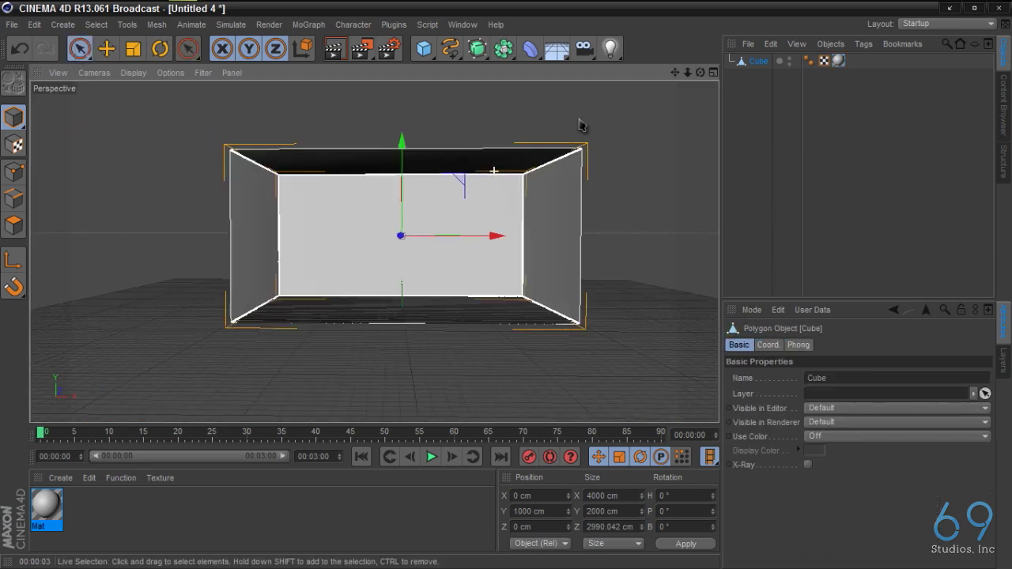
drag(700, 73, 506, 286)
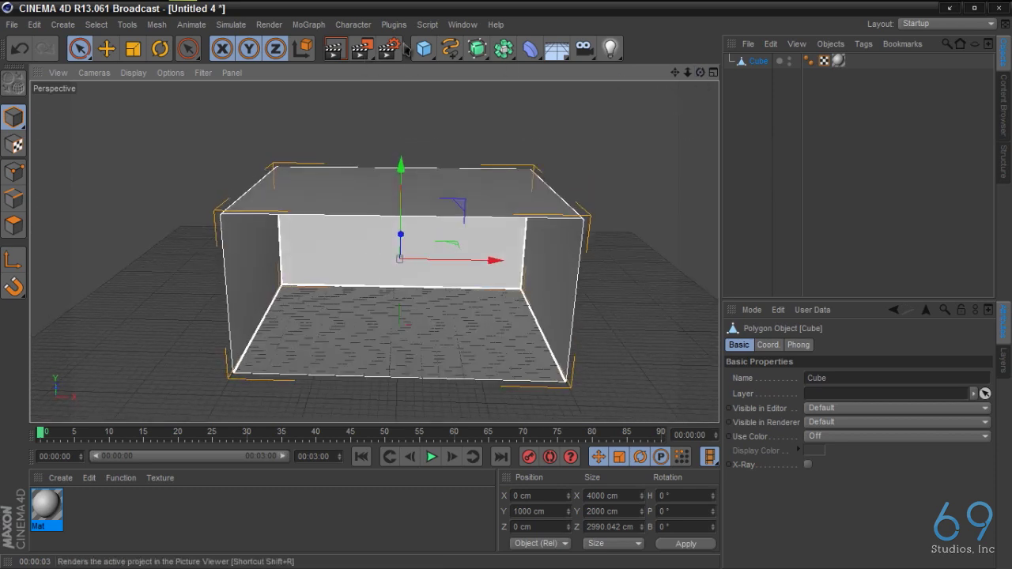
click(423, 48)
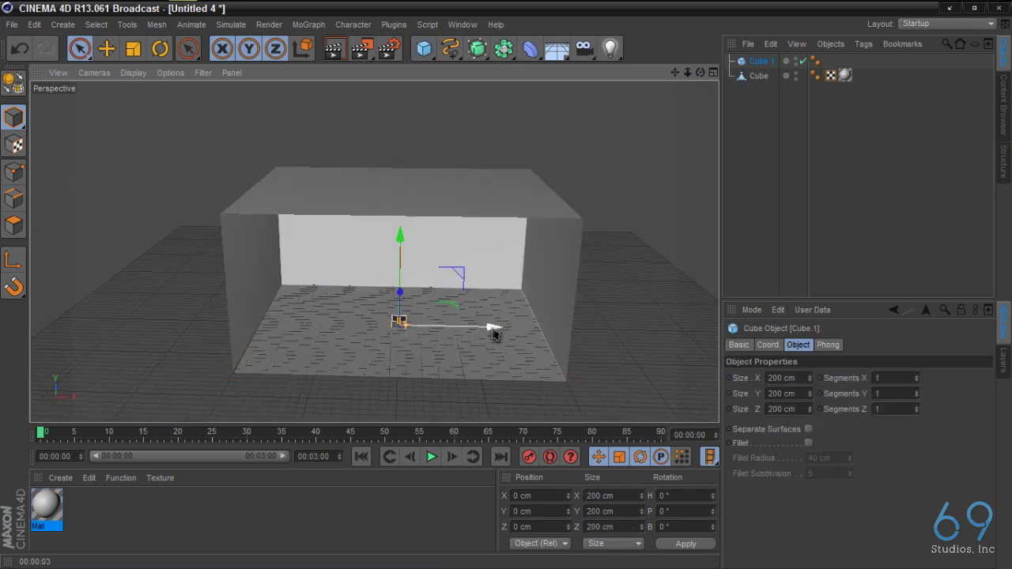
mouse_move(492, 328)
mouse_down()
mouse_move(714, 332)
mouse_move(499, 335)
mouse_up()
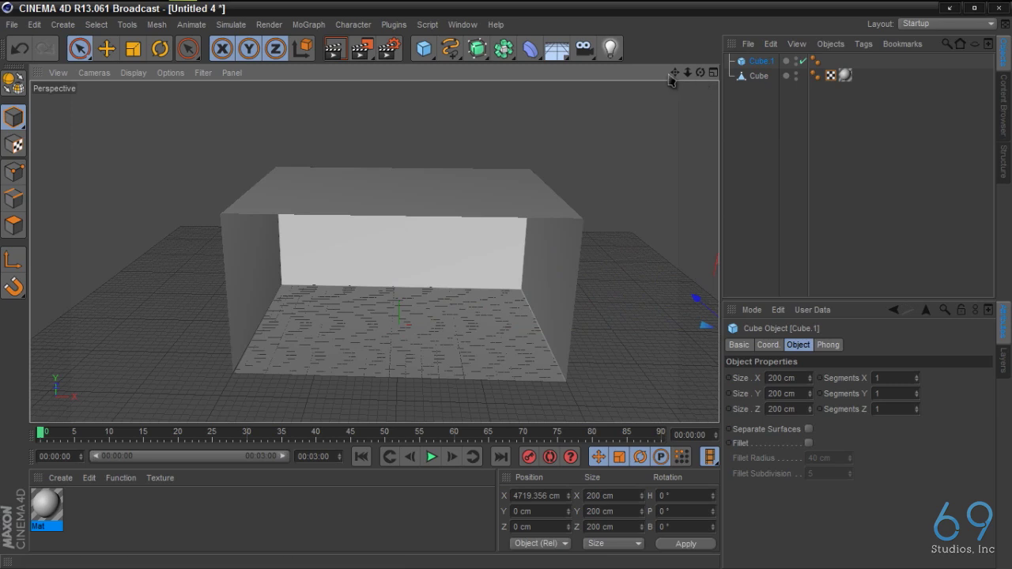
drag(501, 288, 508, 288)
scroll(380, 305, up, 6)
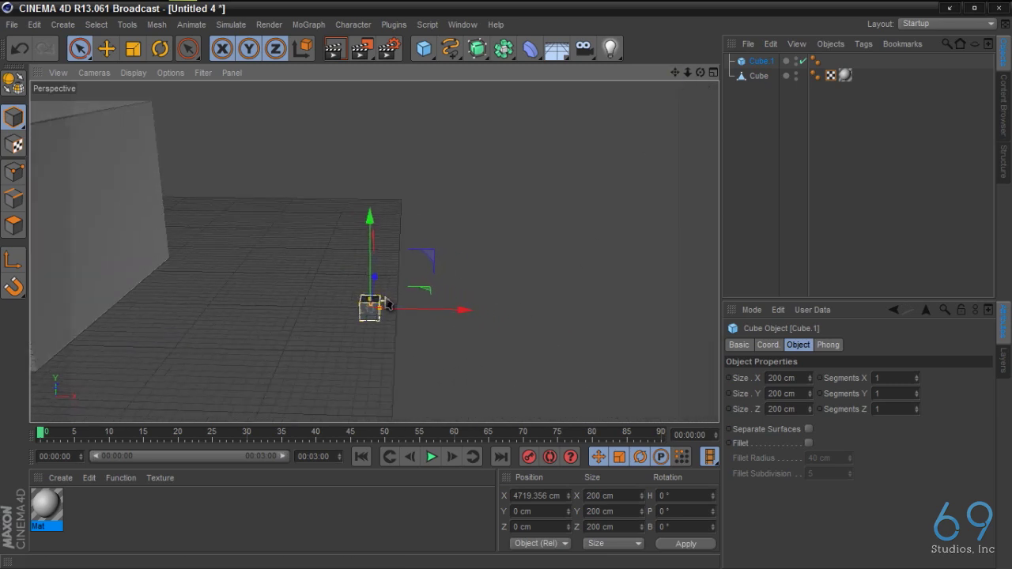
scroll(384, 303, up, 1)
drag(354, 238, 349, 133)
drag(445, 214, 486, 228)
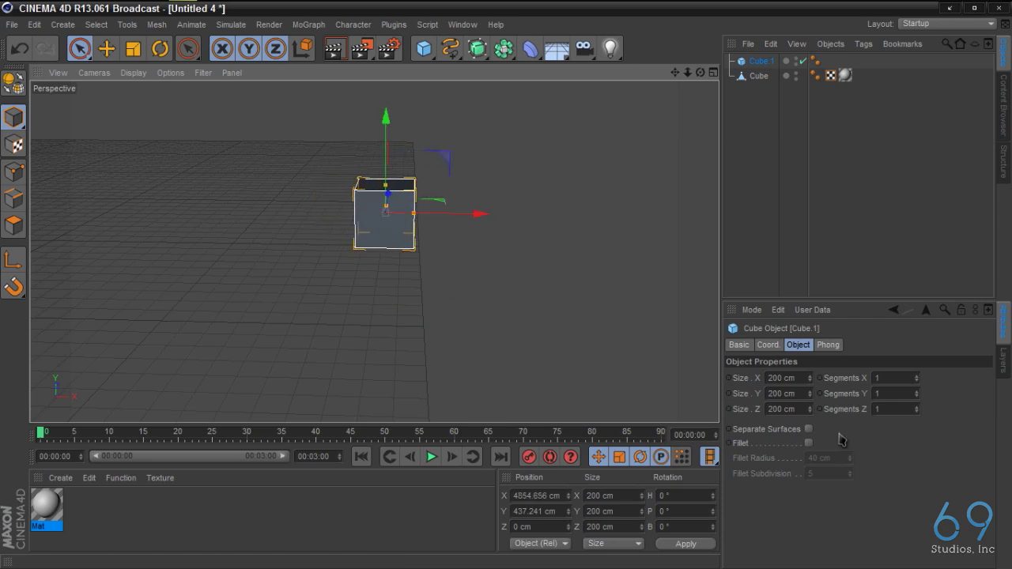
- Flatten the second cube into a square plate measuring 600 cm in X, 1 cm in Y and 600 cm in Z
click(774, 397)
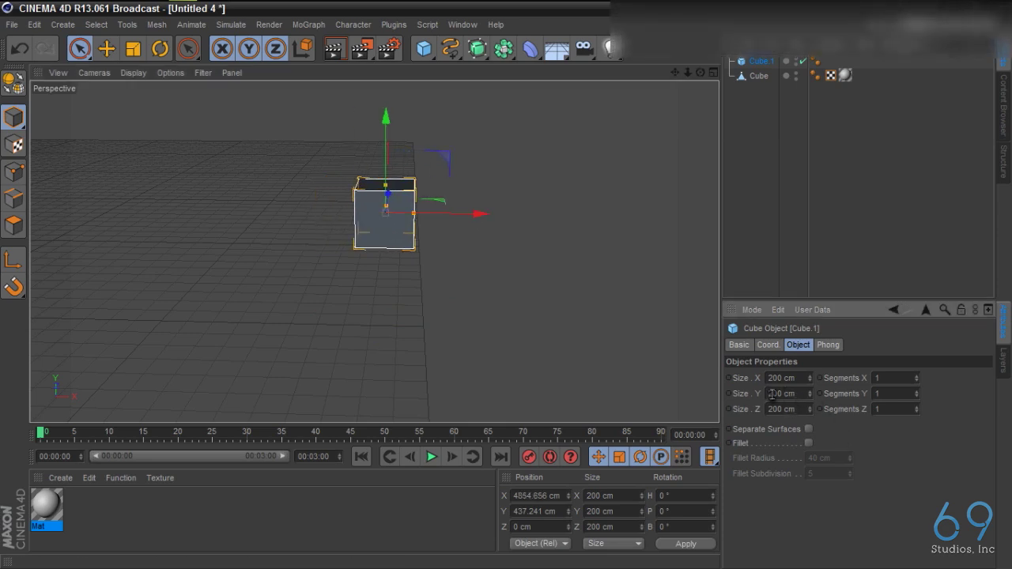
scroll(775, 397, down, 4)
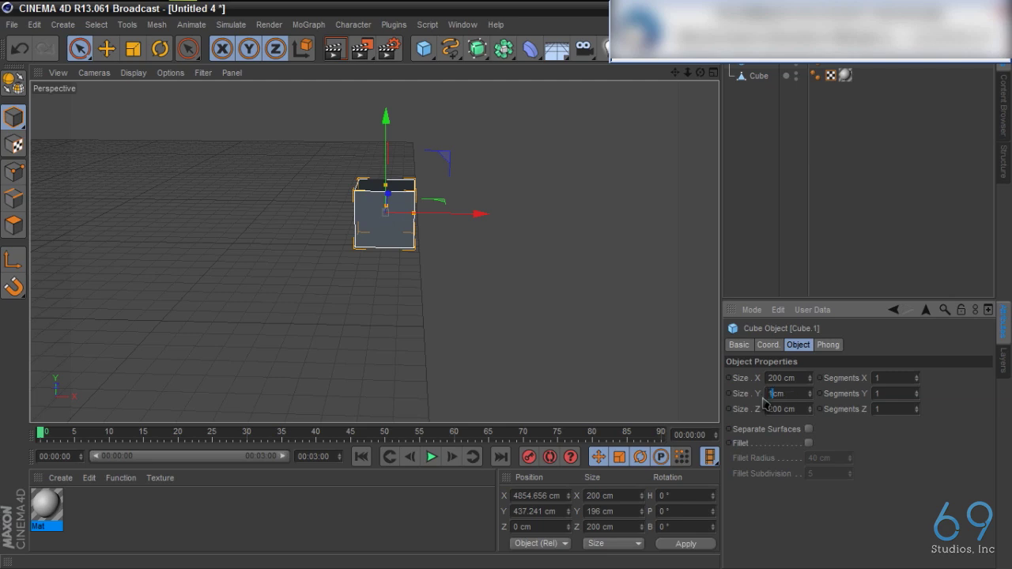
text(1)
key(Tab)
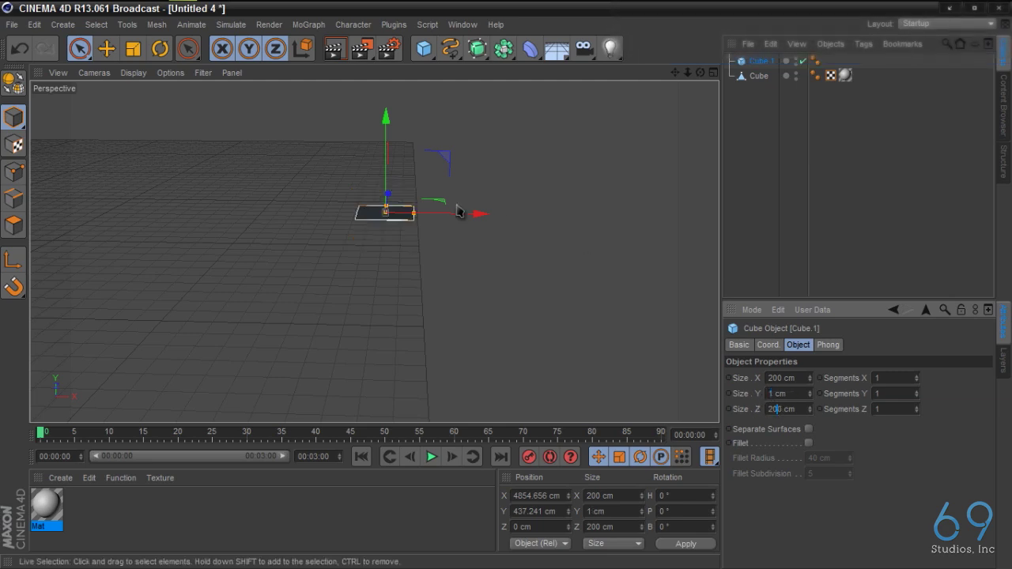
drag(701, 72, 508, 294)
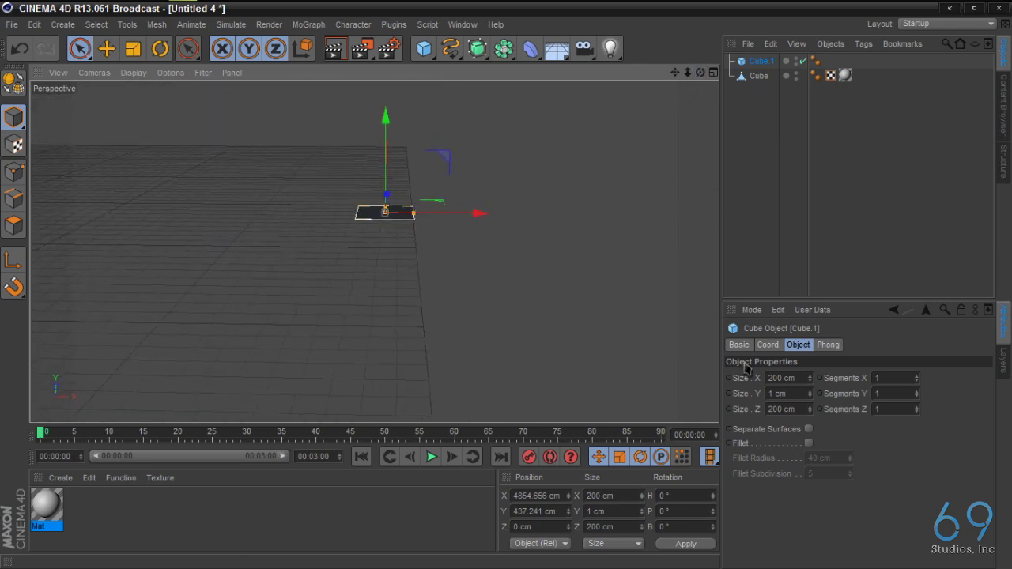
click(767, 378)
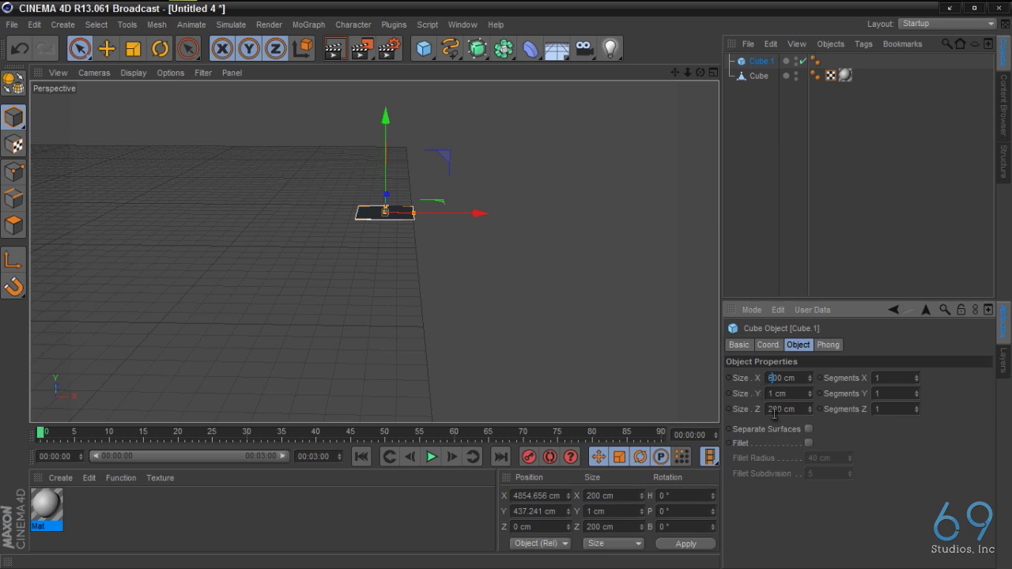
key(Return)
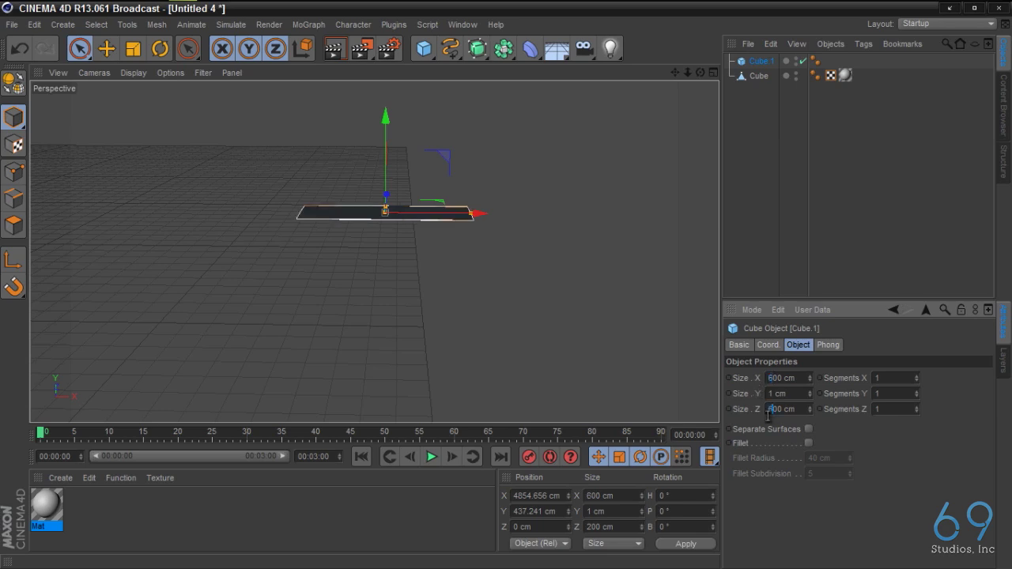
key(Return)
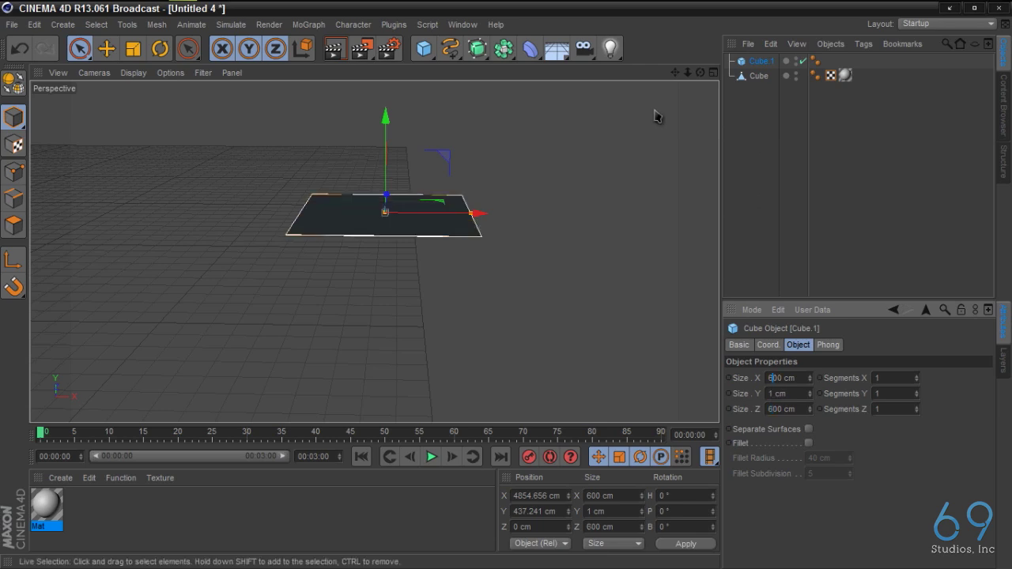
- Add a MoGraph Cloner object to the scene
drag(699, 71, 431, 228)
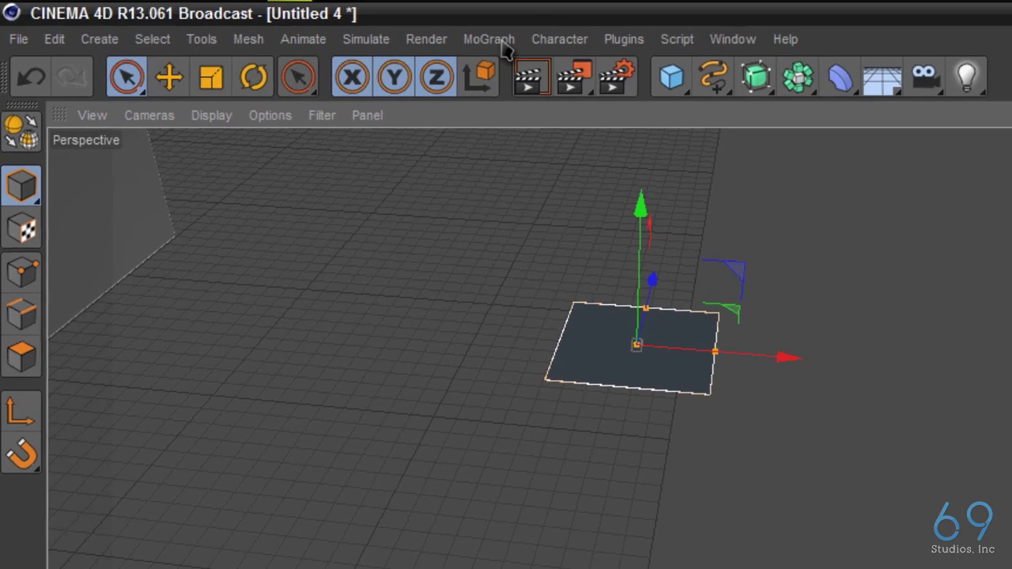
click(309, 25)
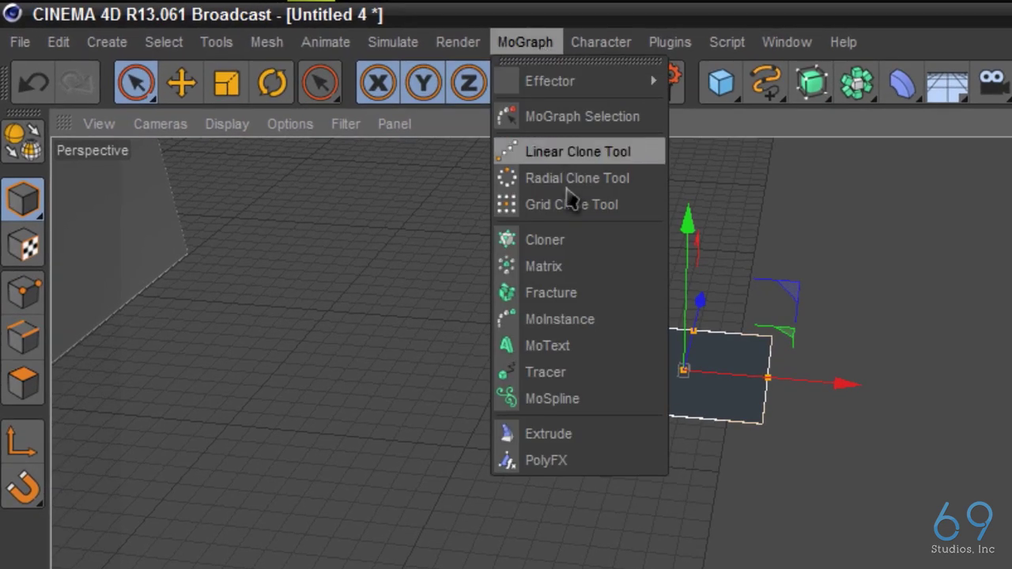
click(577, 242)
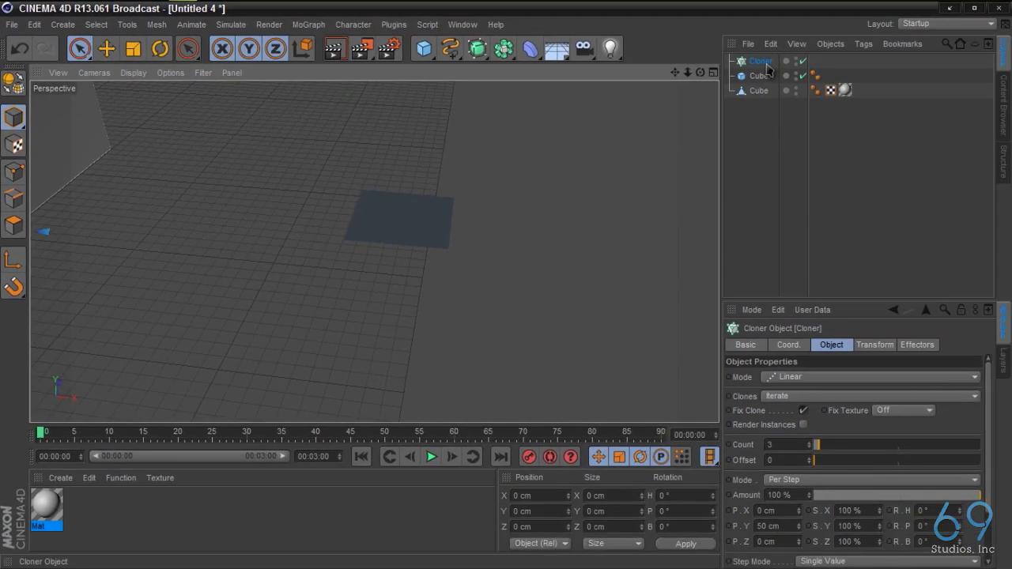
- Make the thin square plate a child of the Cloner
drag(767, 63, 761, 129)
drag(765, 64, 764, 95)
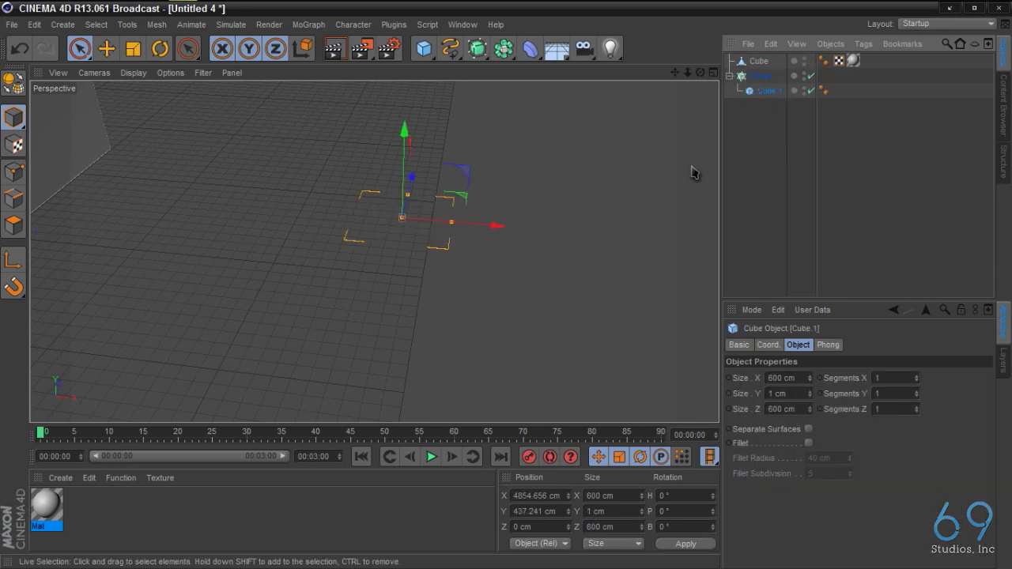
scroll(468, 170, down, 6)
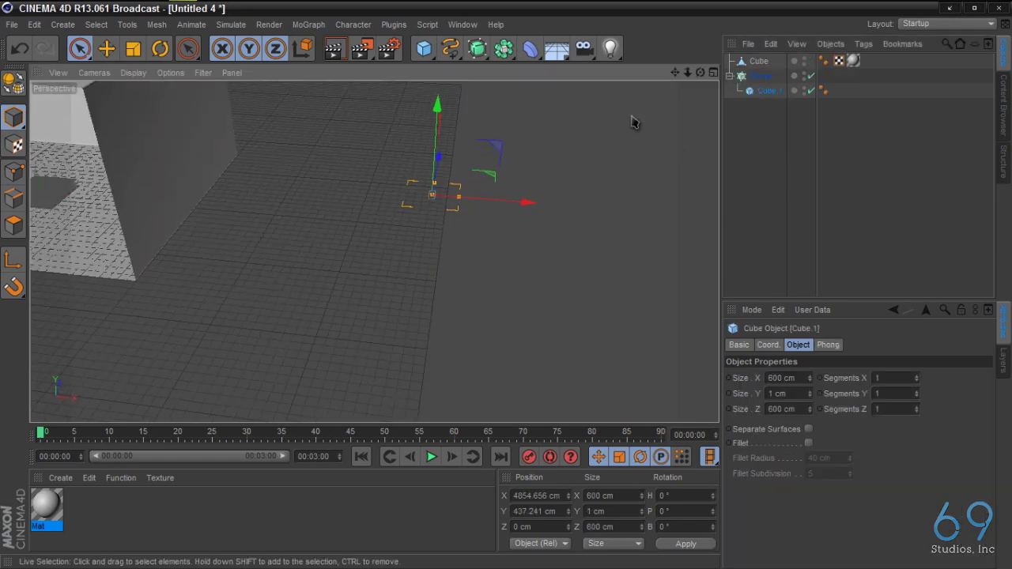
scroll(515, 153, down, 5)
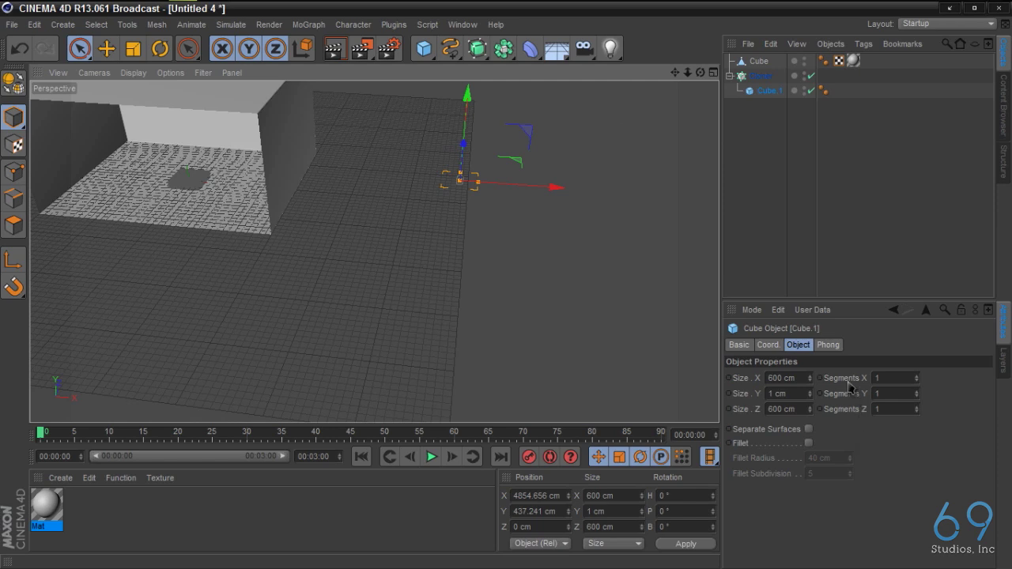
click(827, 345)
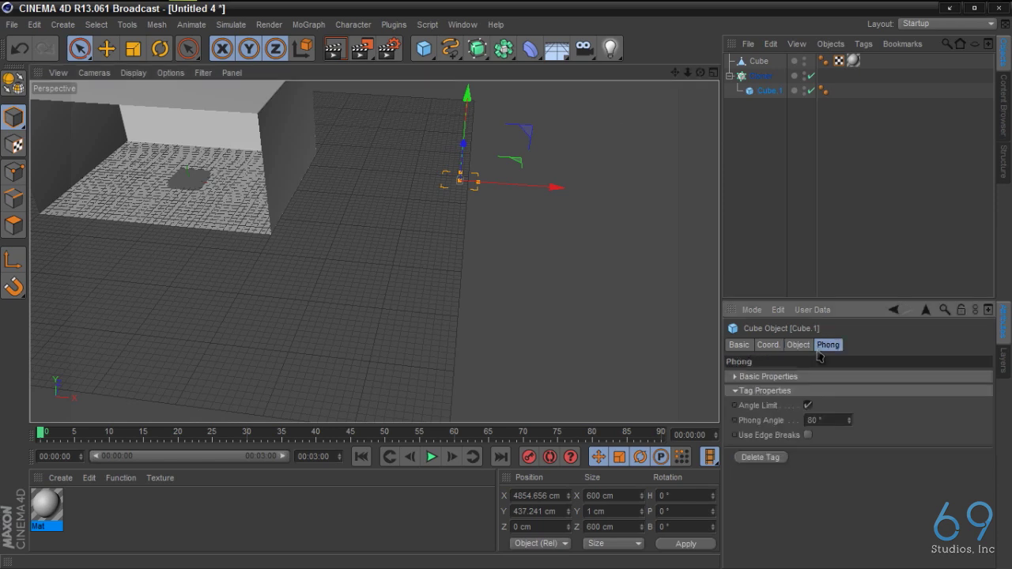
click(800, 346)
click(778, 346)
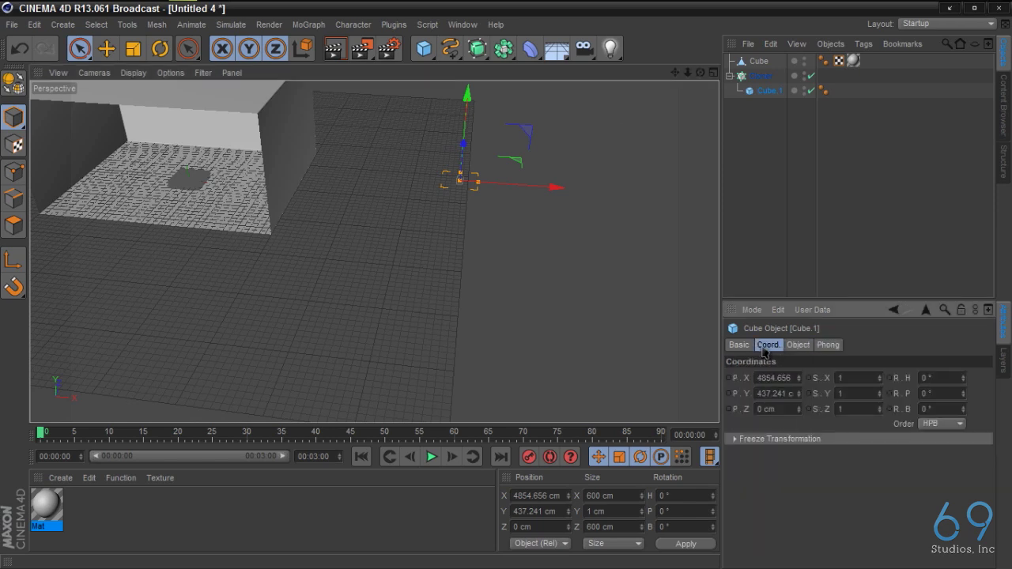
- Move the Cloner along X to about 4947 cm, outside the room box
click(770, 77)
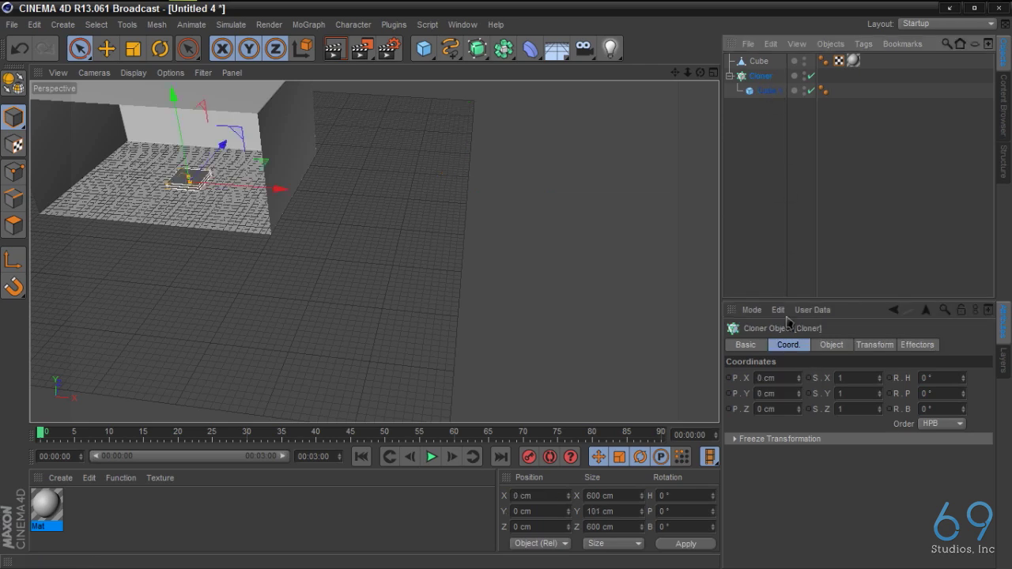
click(839, 346)
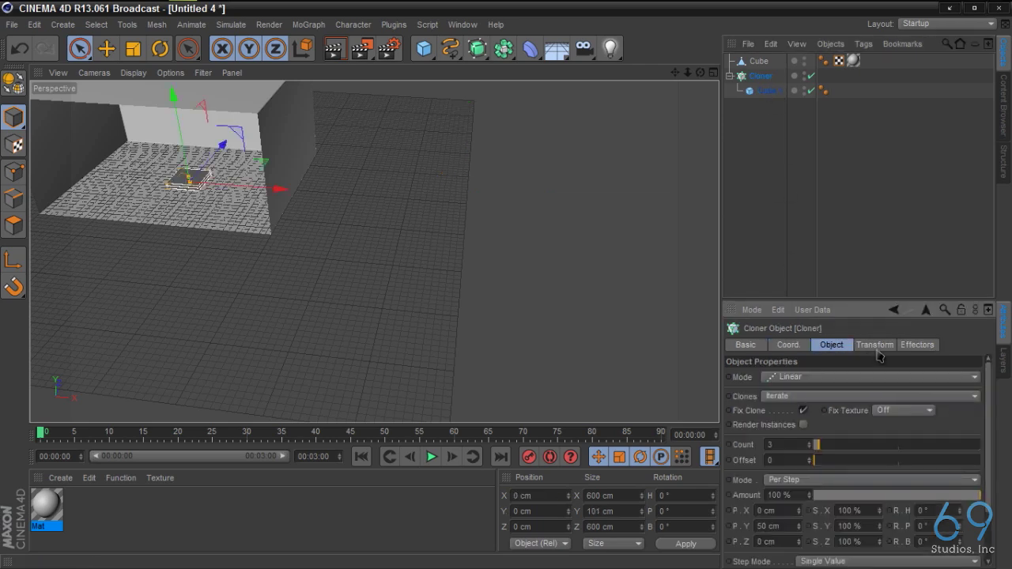
click(875, 345)
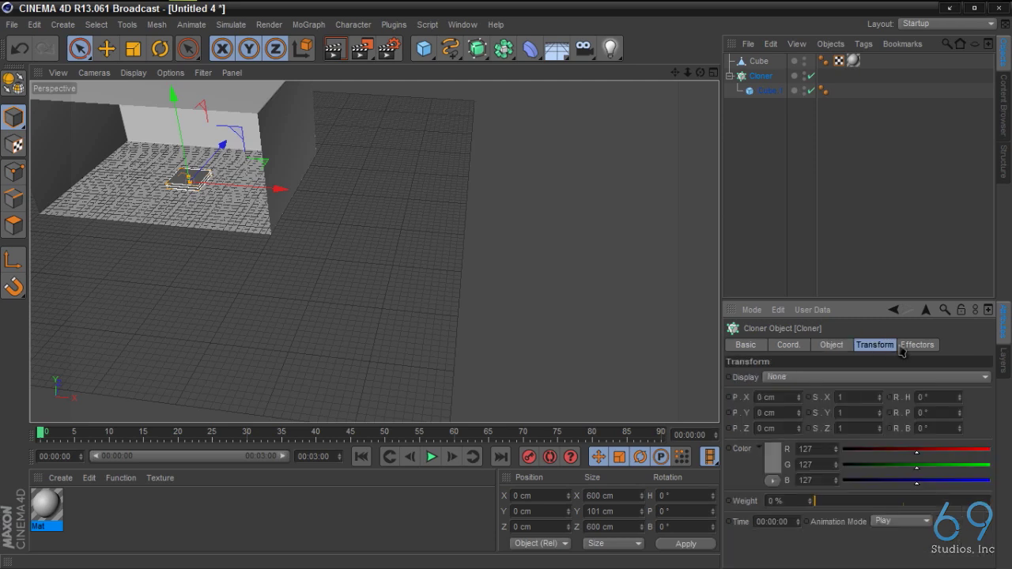
click(901, 349)
click(860, 348)
click(831, 346)
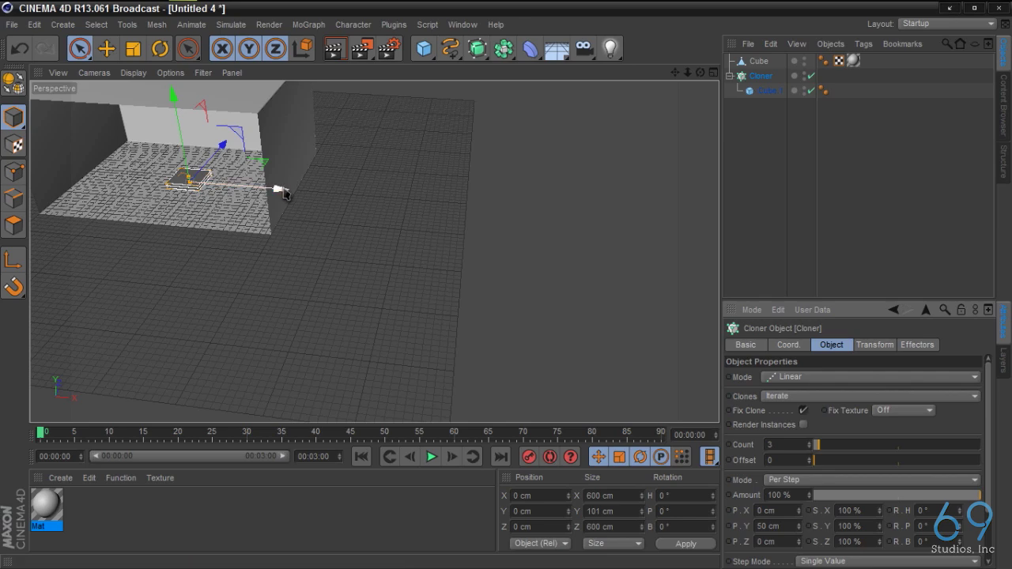
drag(282, 189, 563, 234)
scroll(520, 241, up, 9)
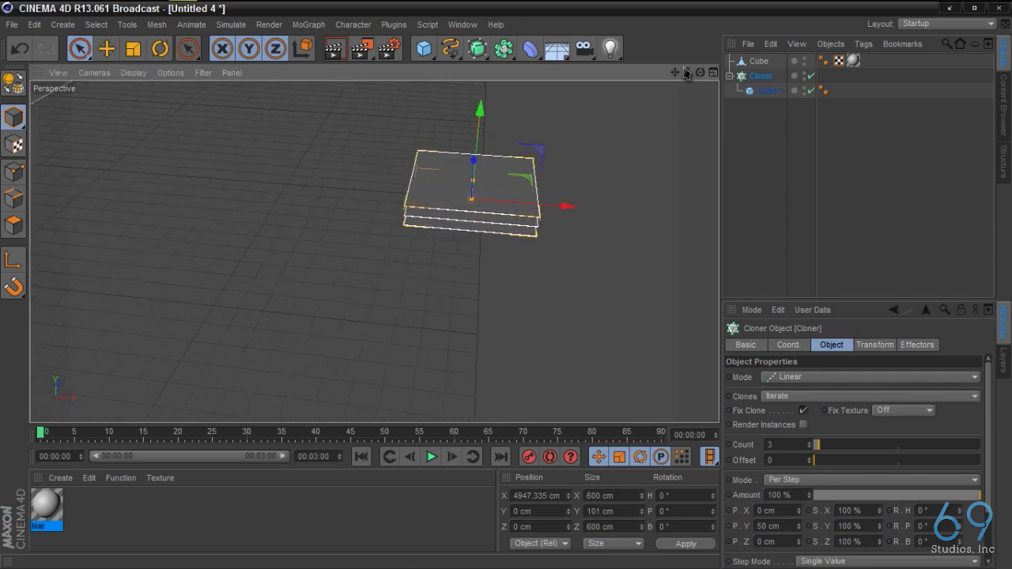
drag(675, 72, 602, 99)
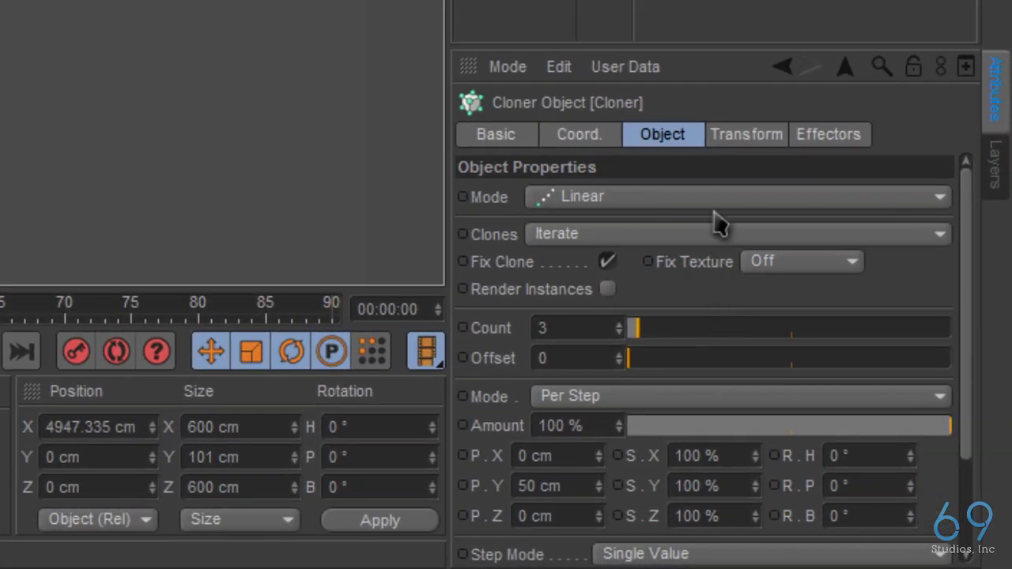
- Switch the Cloner to Grid Array mode with a clone count of 3 by 1 by 3
click(715, 206)
click(715, 324)
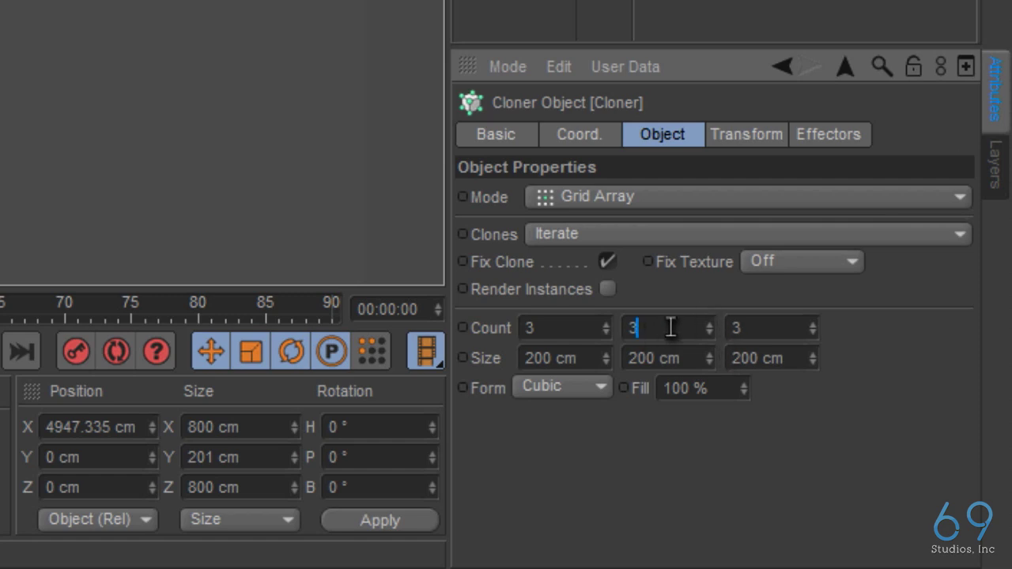
click(741, 328)
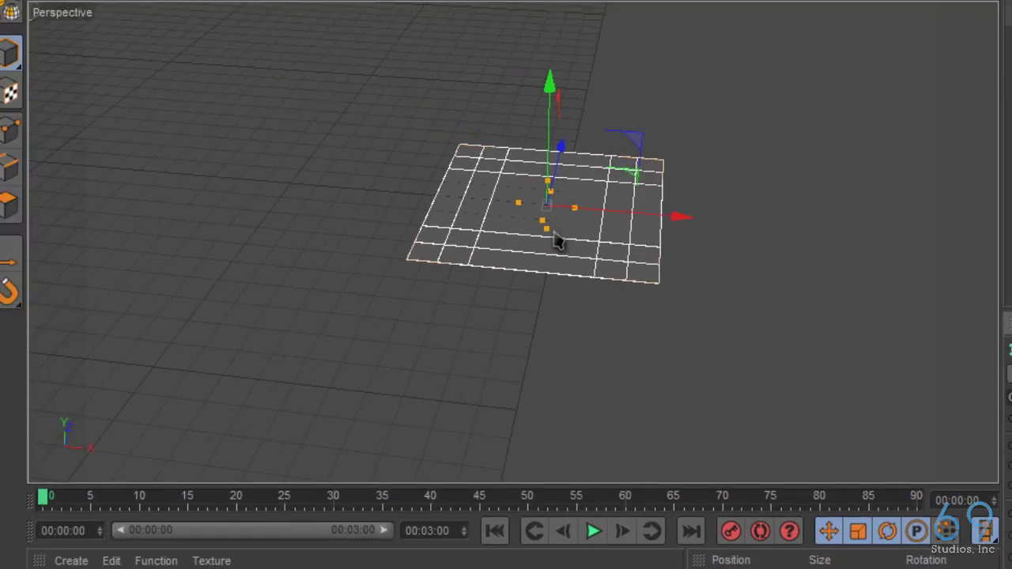
- Spread the plate grid to about 2029 cm in X and 2211 cm in Z overall, and raise the Cloner to about Y 187 cm
drag(549, 264, 532, 375)
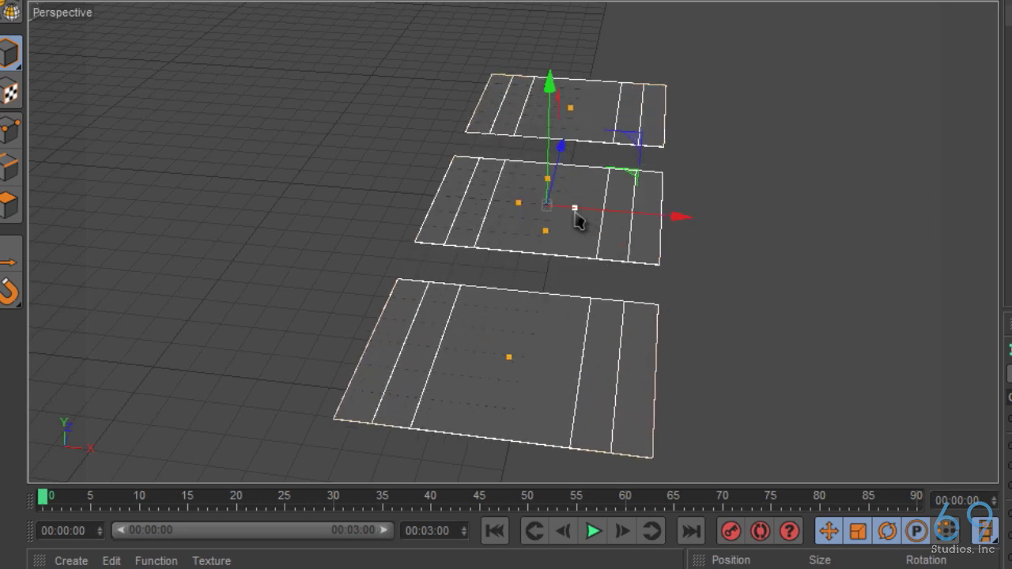
drag(580, 219, 758, 234)
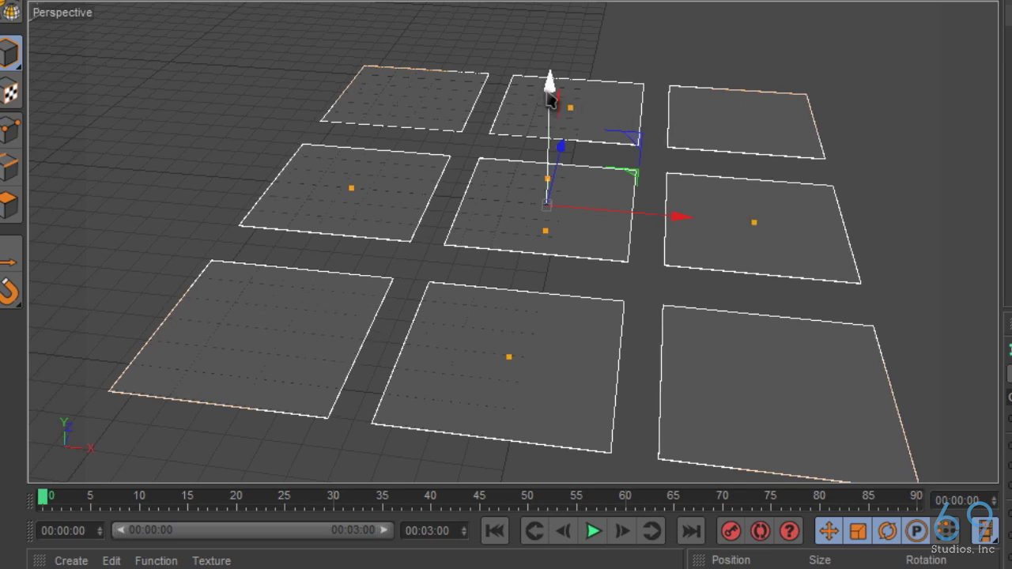
drag(548, 93, 553, 46)
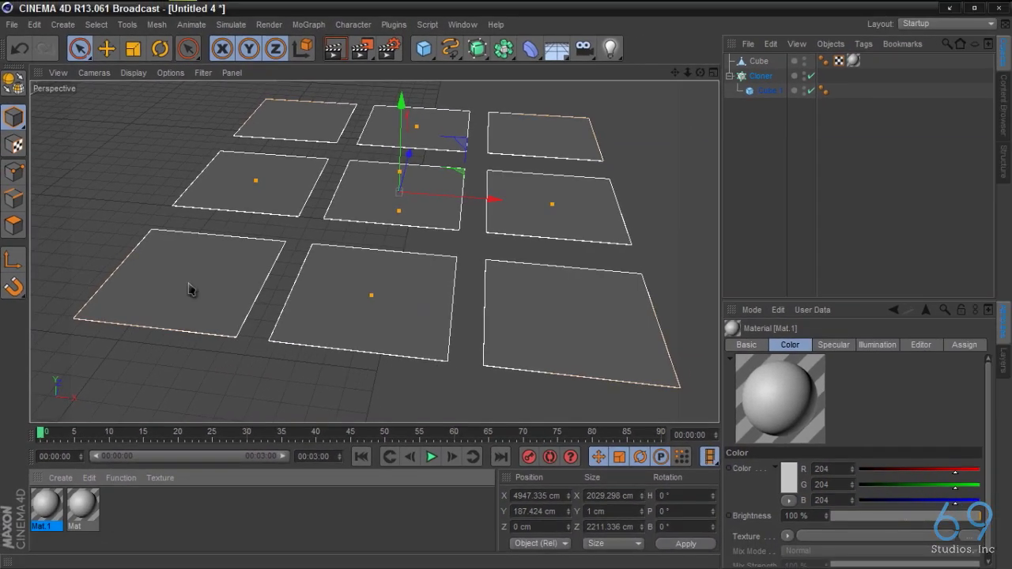
- Apply the new material to the Cloner and name it Lights
drag(188, 289, 190, 291)
click(48, 522)
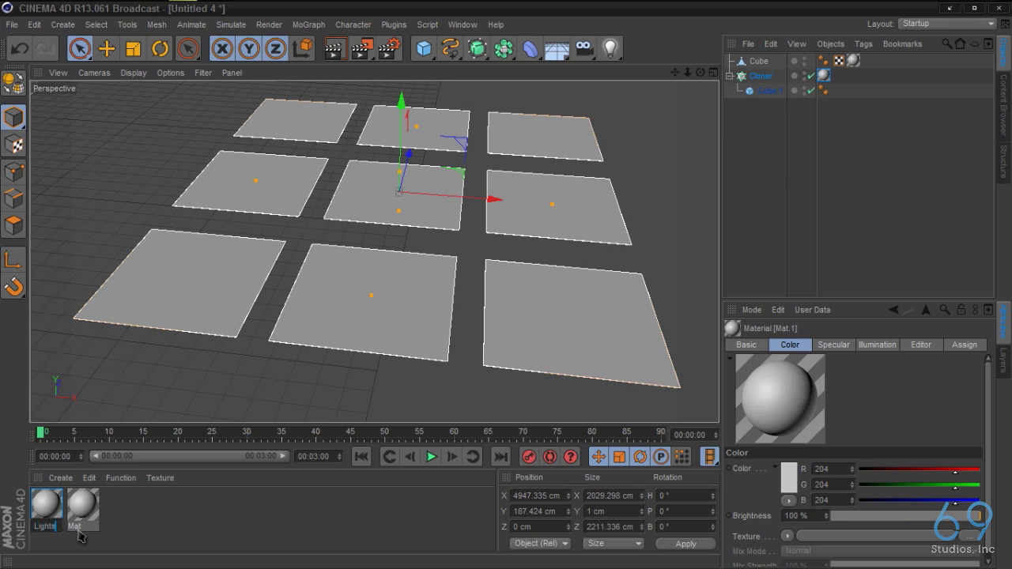
key(Return)
- Rename the room box's material as Studio Floor
double_click(75, 527)
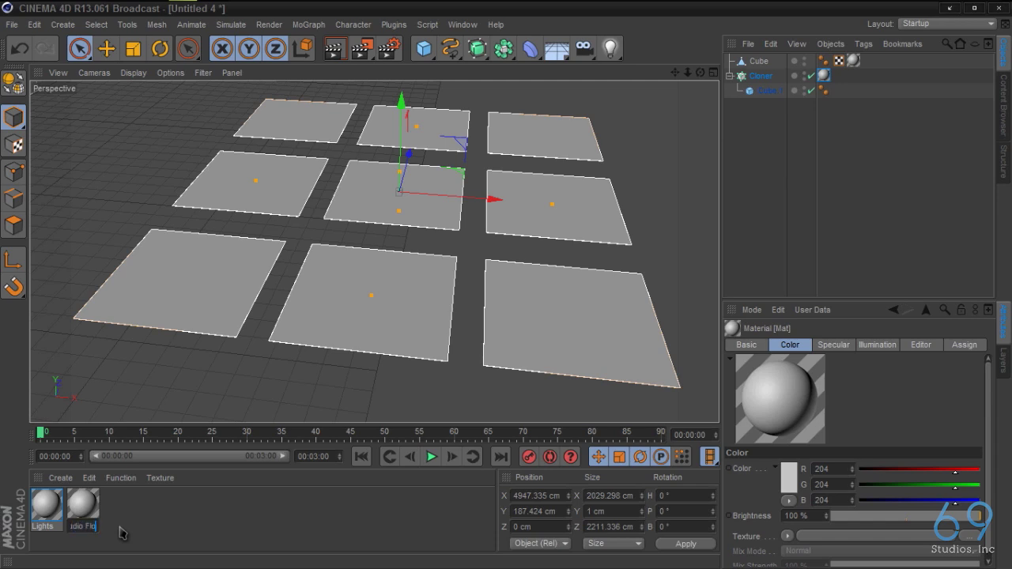
text(Studio Floor)
key(Return)
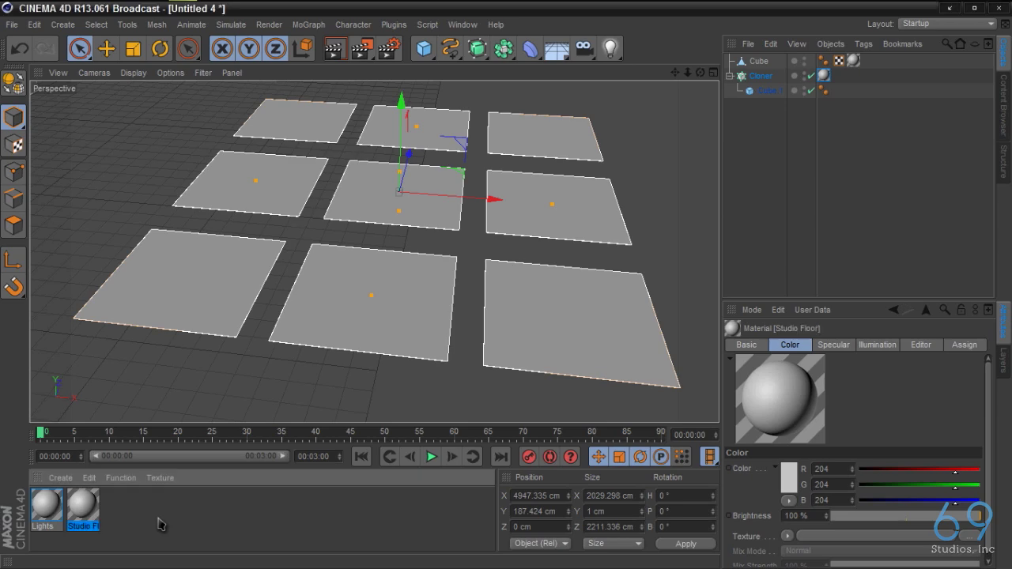
- Turn the Lights material into a pure white emitter by disabling Color and Specular and enabling Luminance
double_click(47, 506)
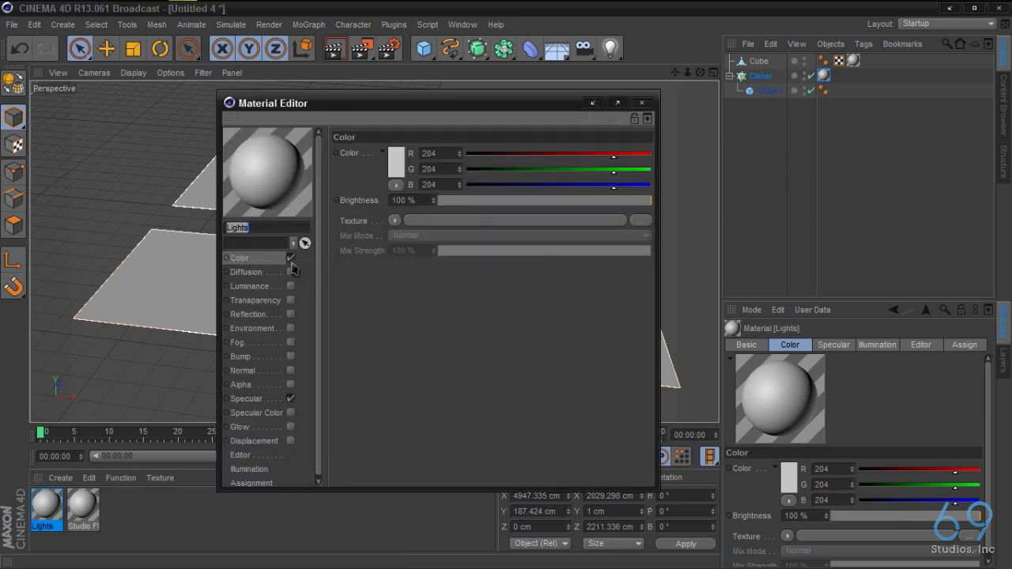
click(290, 259)
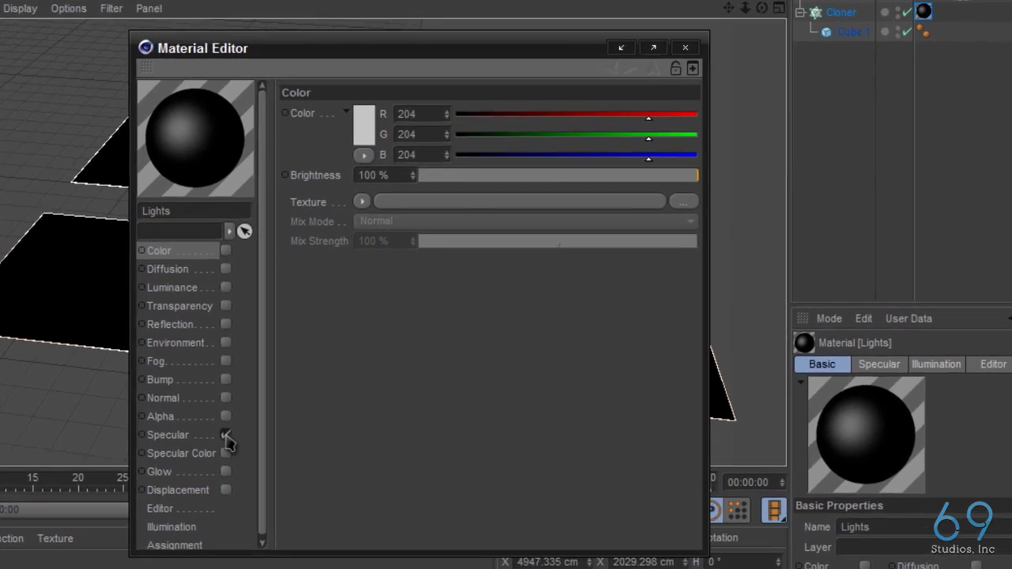
click(290, 399)
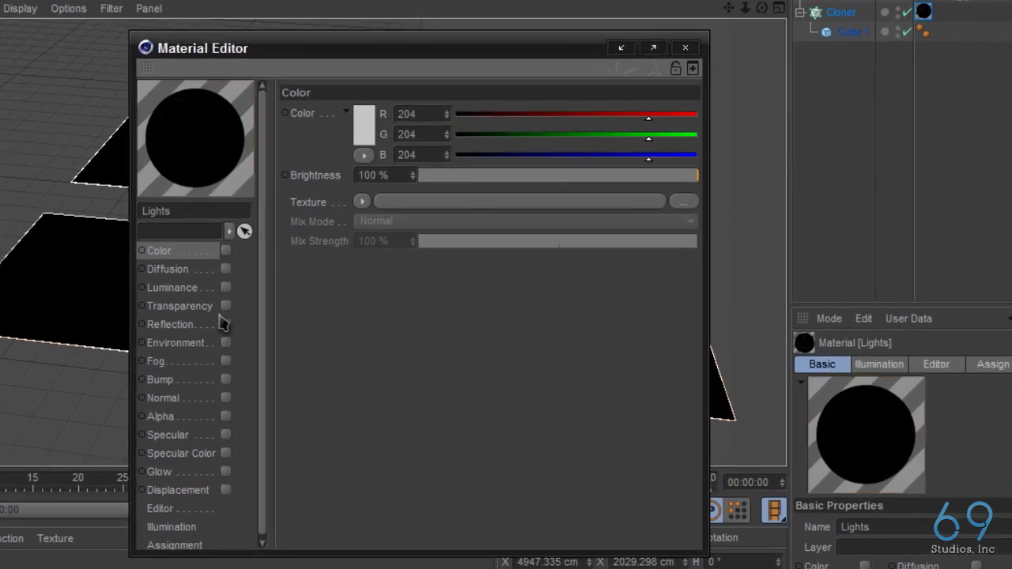
click(187, 290)
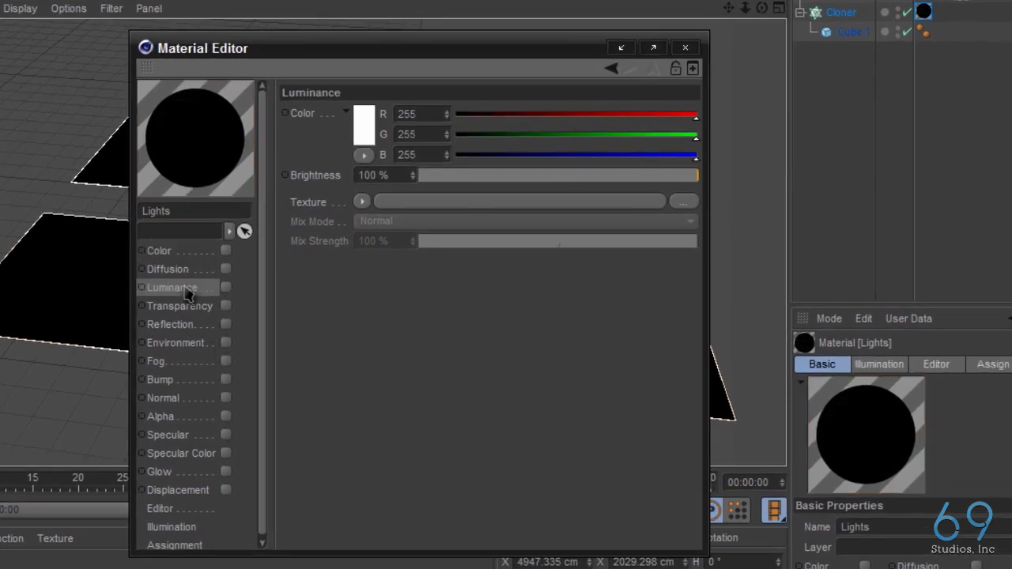
click(225, 287)
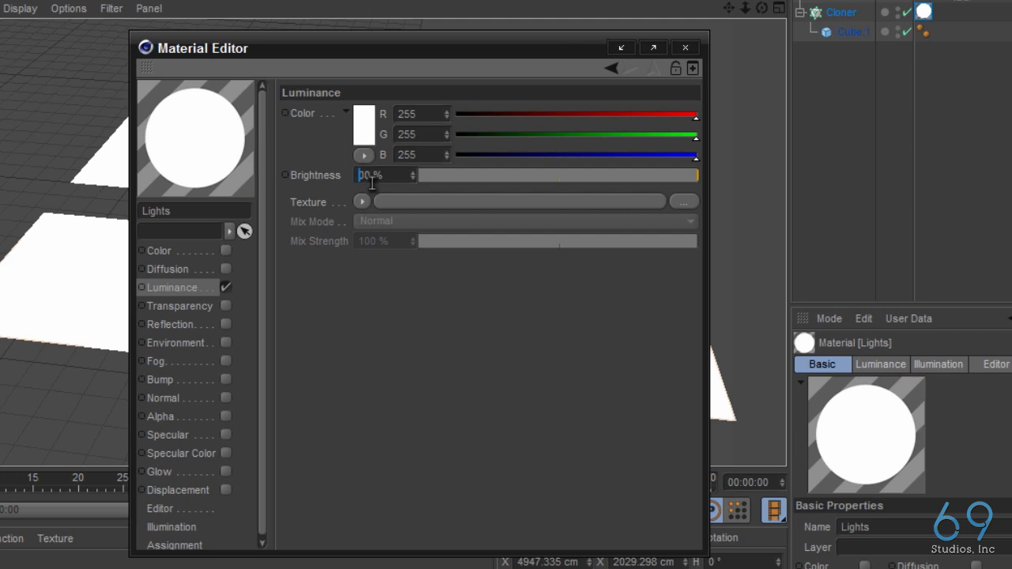
key(Return)
click(686, 49)
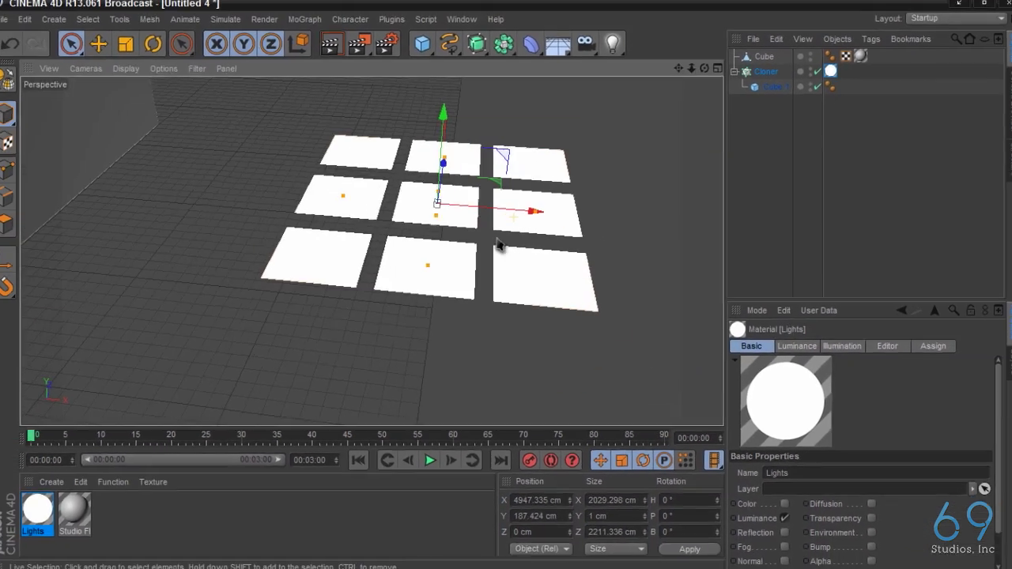
- Centre the room box and the Cloner on each other using Center set to Middle on the X, Y and Z axes, and return to Live Selection
scroll(498, 246, down, 5)
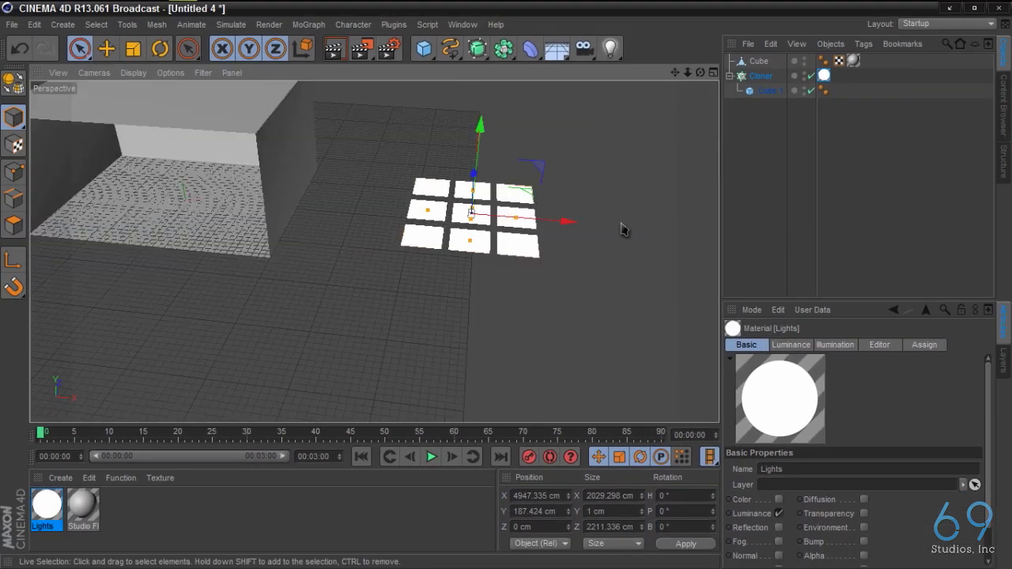
click(768, 111)
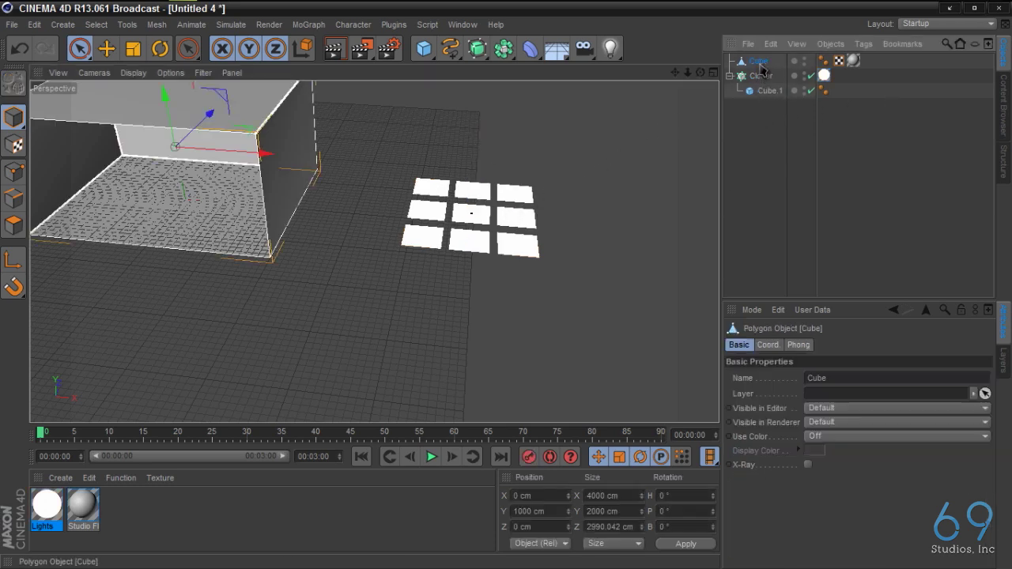
ctrl+click(763, 76)
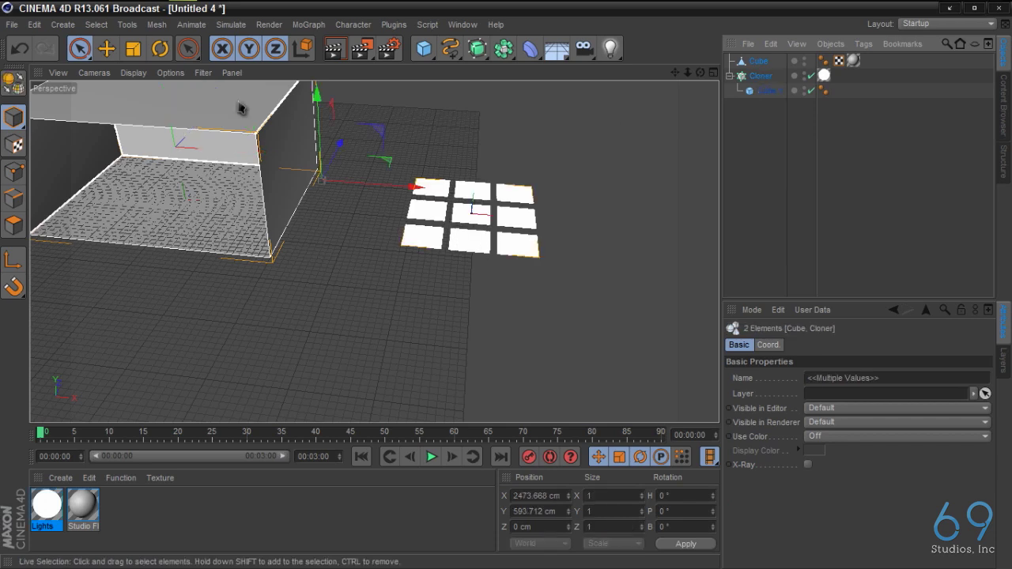
click(128, 25)
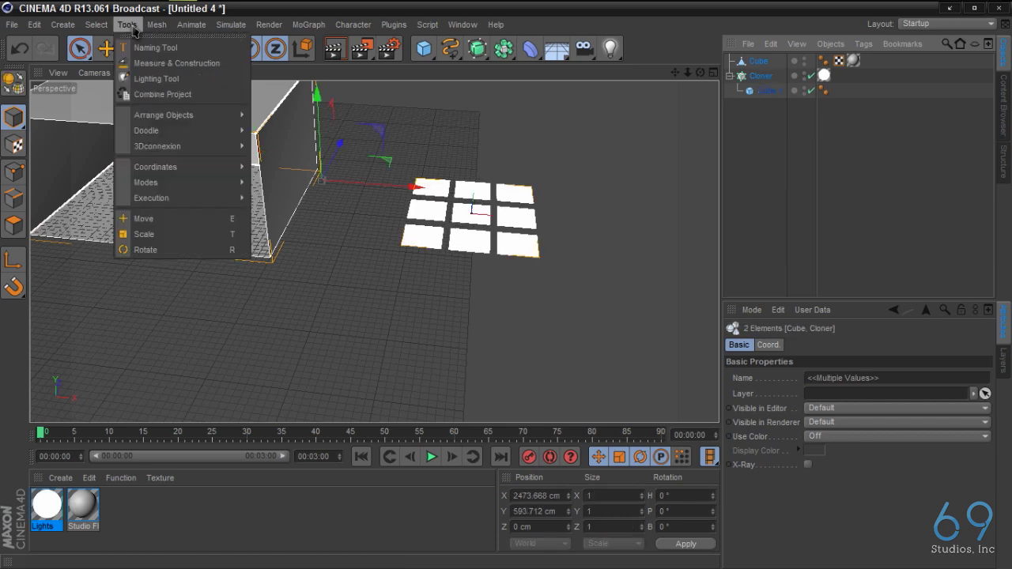
mouse_move(203, 124)
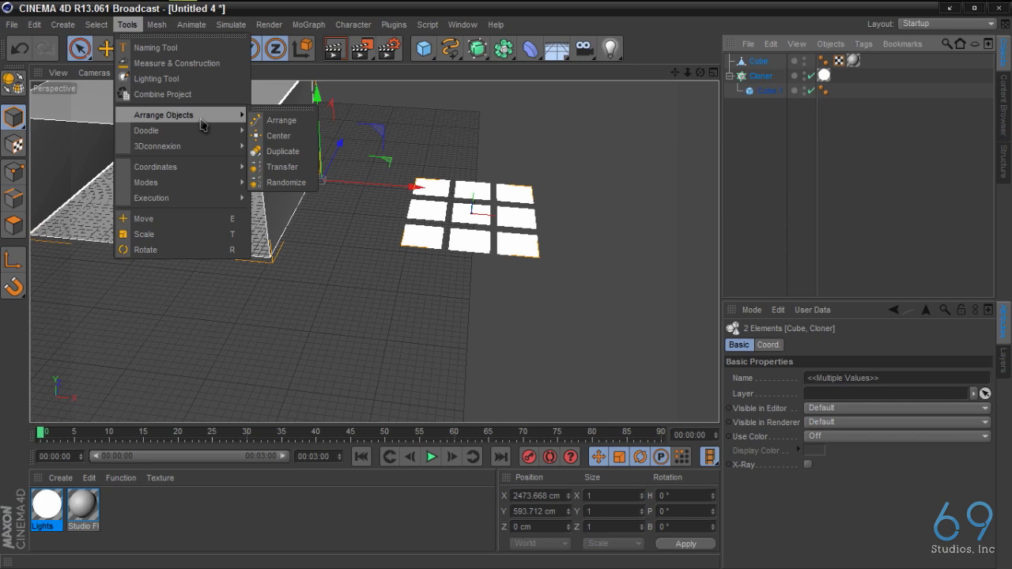
click(278, 136)
click(847, 379)
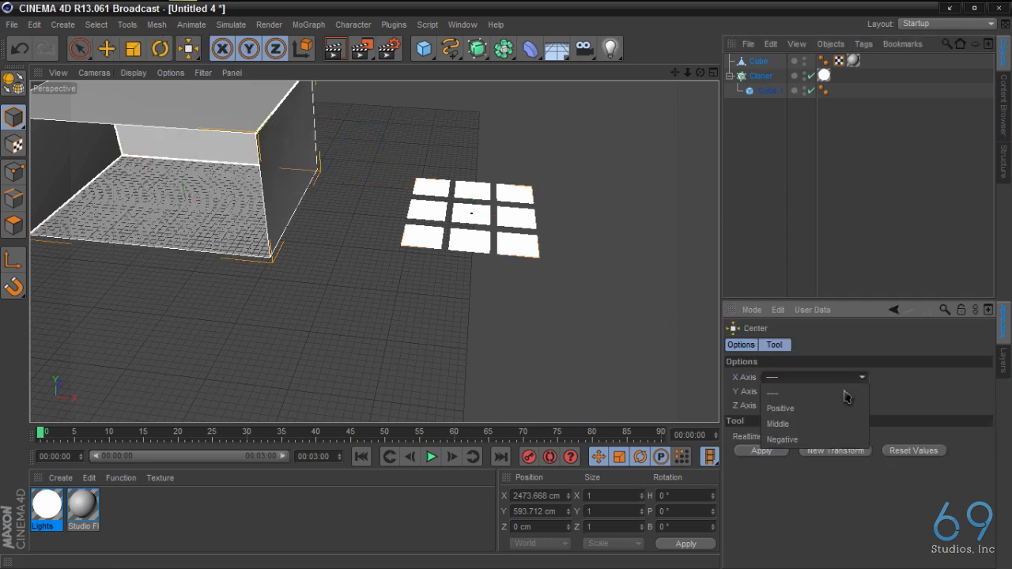
click(843, 423)
click(840, 391)
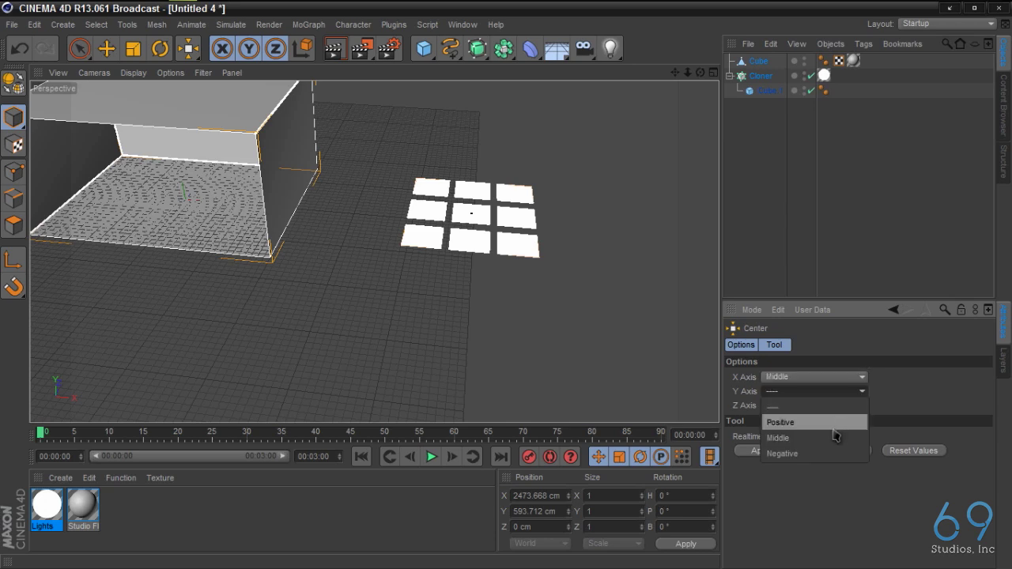
click(834, 438)
click(836, 406)
click(832, 453)
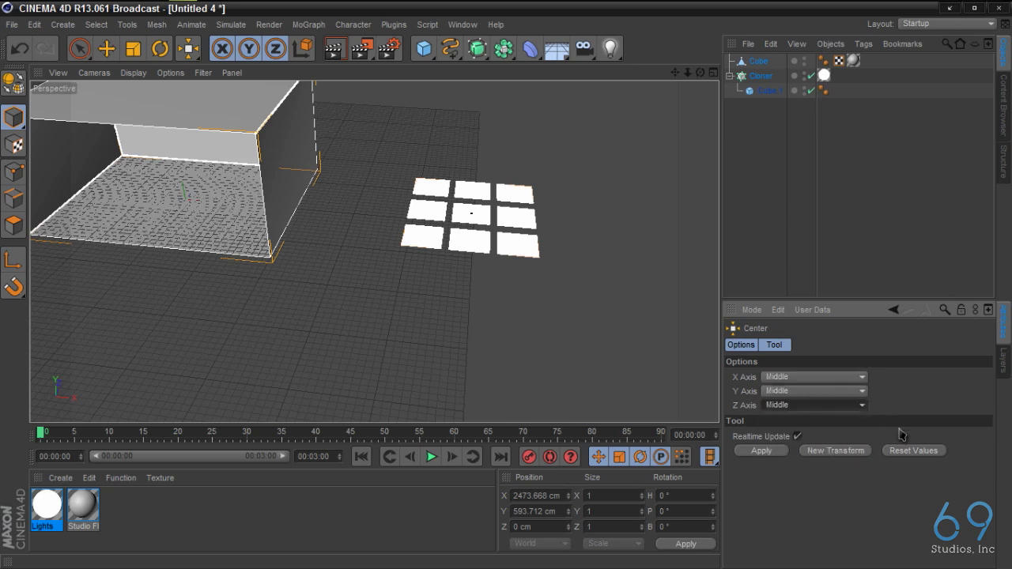
click(777, 451)
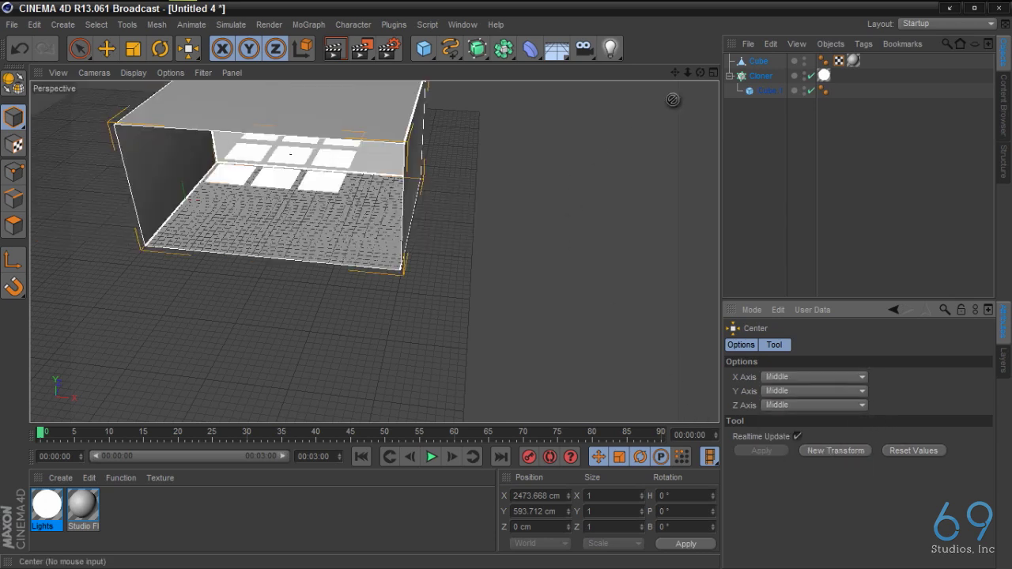
alt+middle_drag(506, 291, 485, 296)
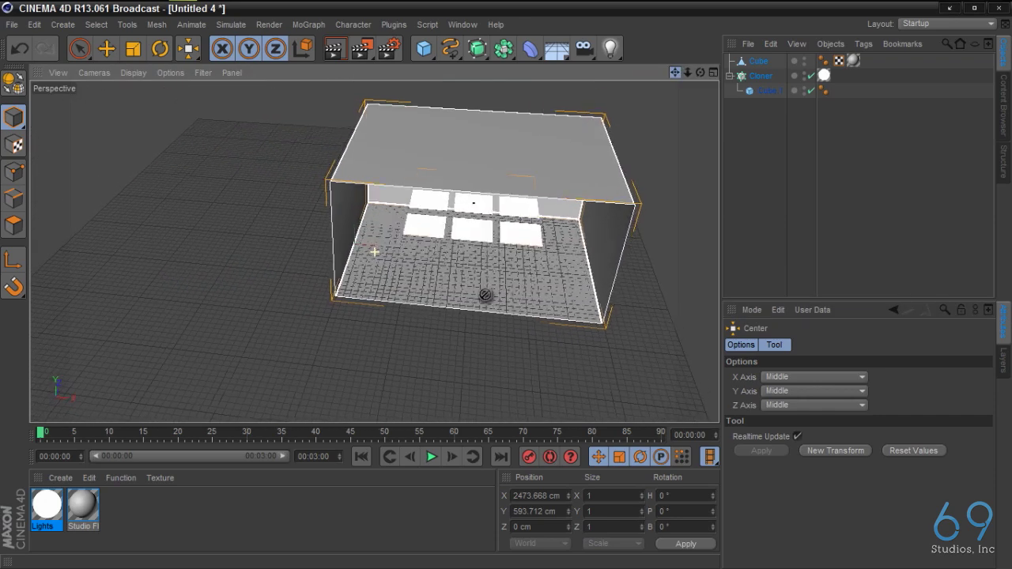
click(80, 49)
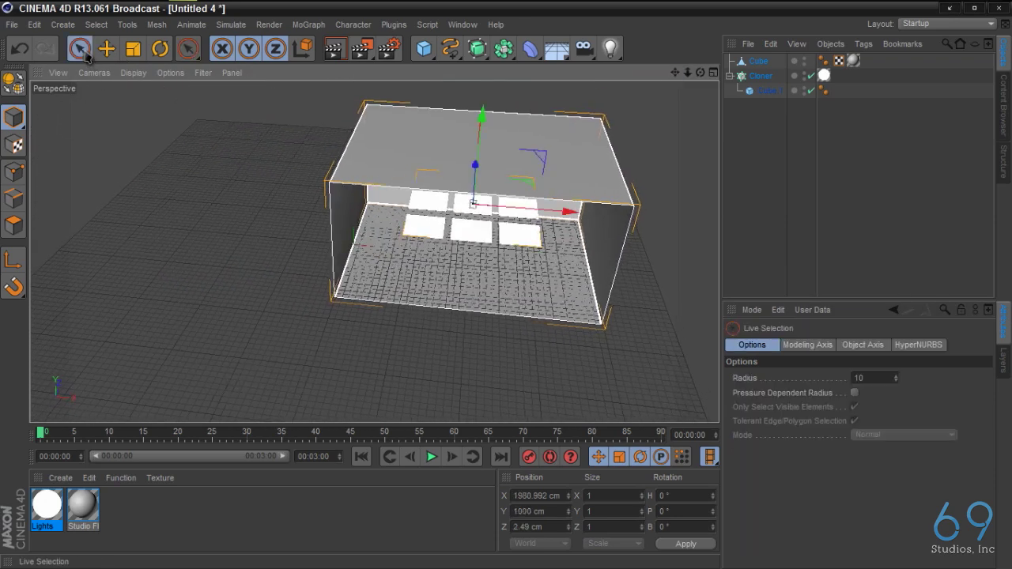
- Move the room box and the Cloner together along the X axis to about 427 cm and clear the selection
drag(540, 220, 470, 222)
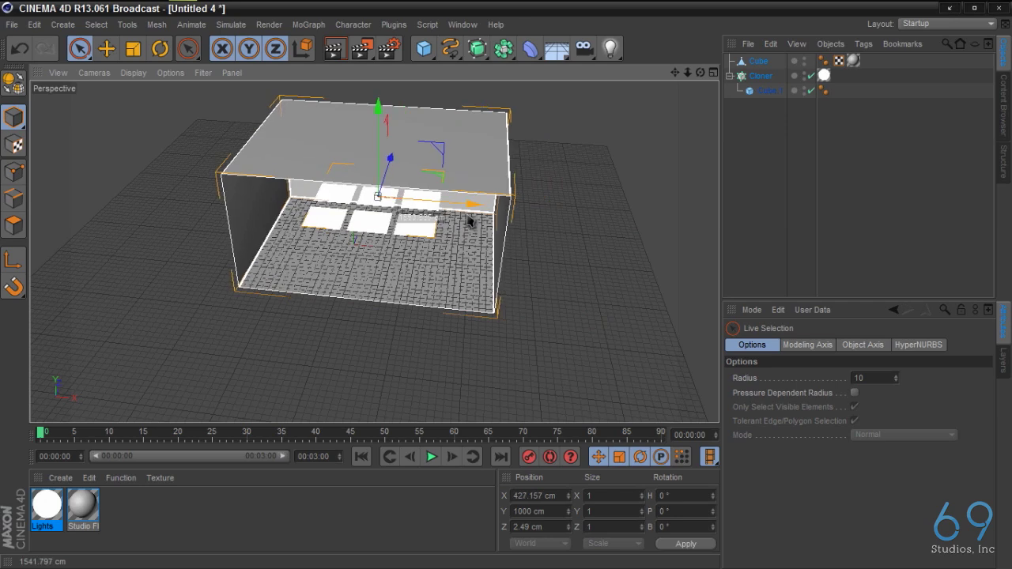
drag(701, 72, 609, 319)
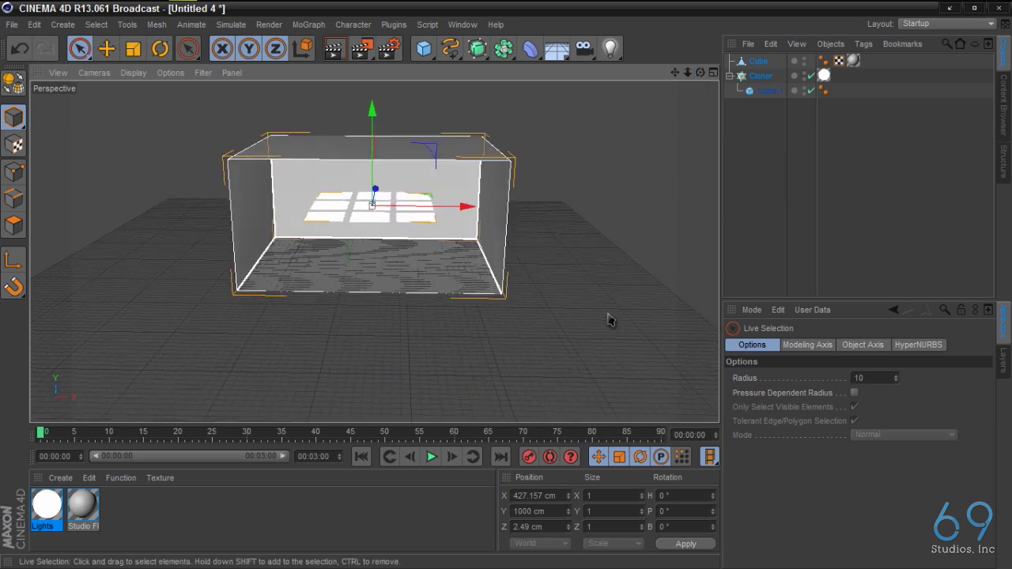
click(621, 278)
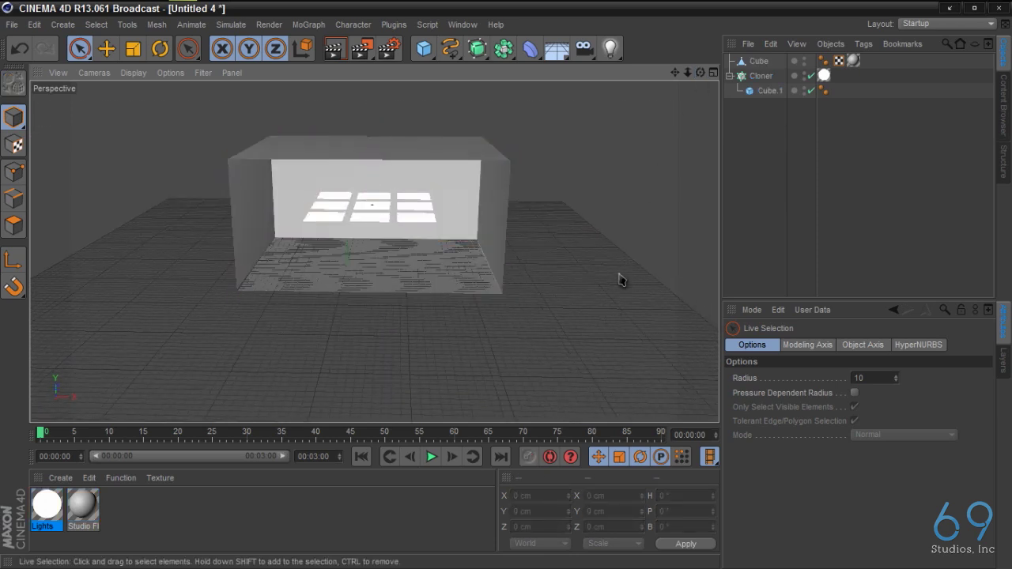
- Raise the Cloner of light plates to just below the room's ceiling, at about 1995.7 cm on Y
click(760, 76)
scroll(374, 217, up, 5)
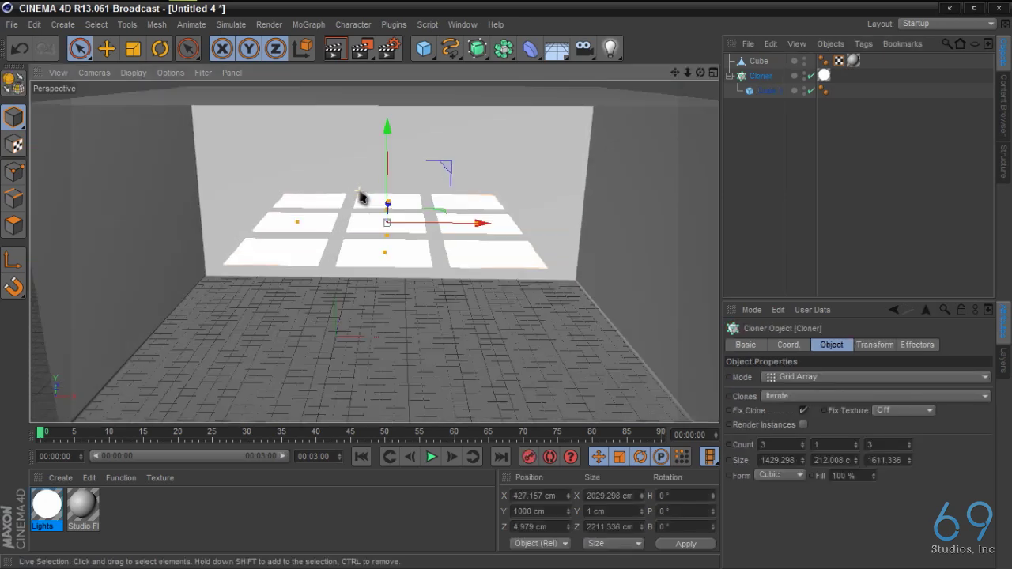
scroll(375, 223, up, 1)
drag(701, 72, 509, 292)
drag(676, 76, 509, 293)
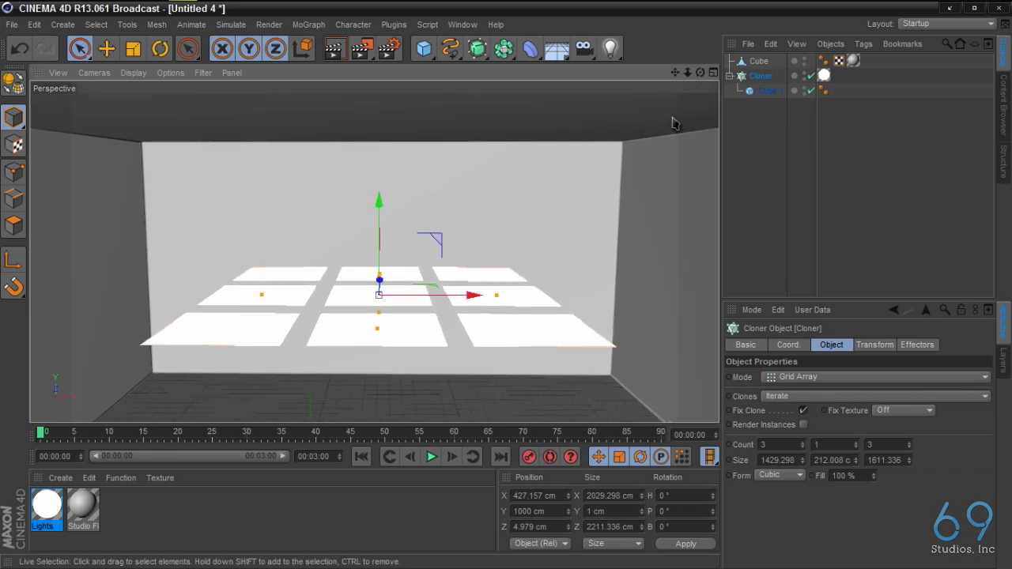
drag(677, 74, 508, 292)
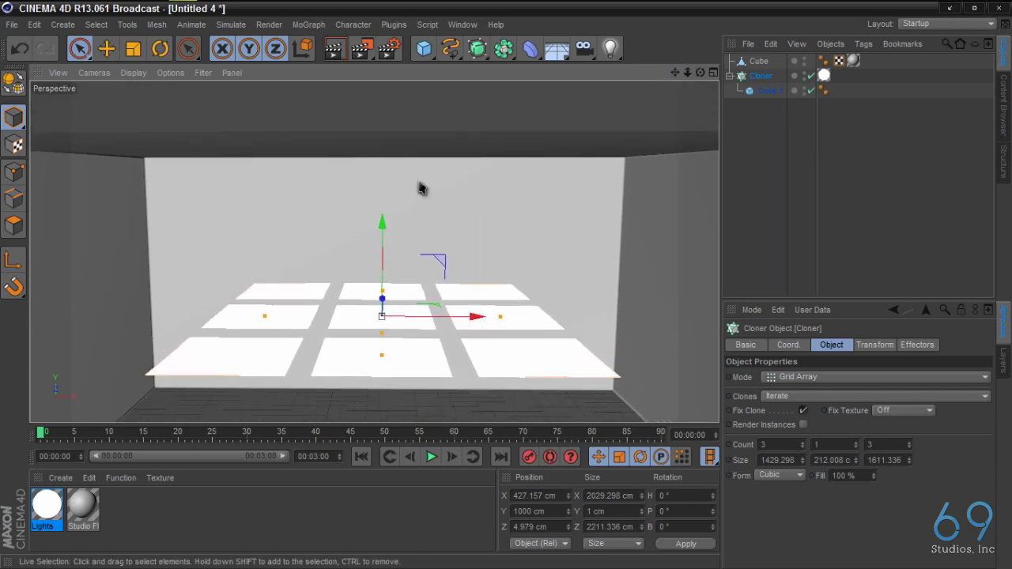
drag(383, 223, 507, 292)
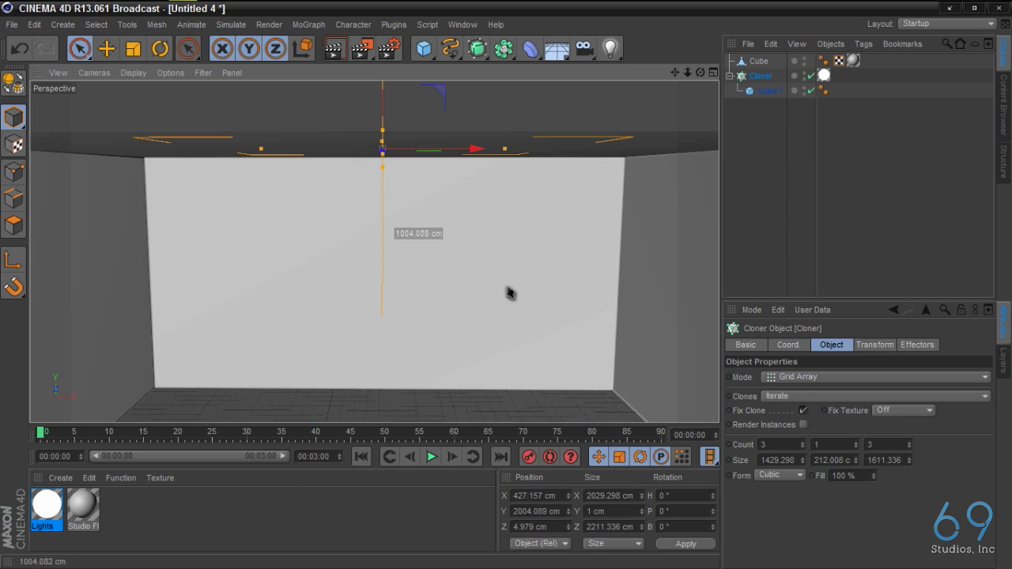
drag(509, 292, 506, 293)
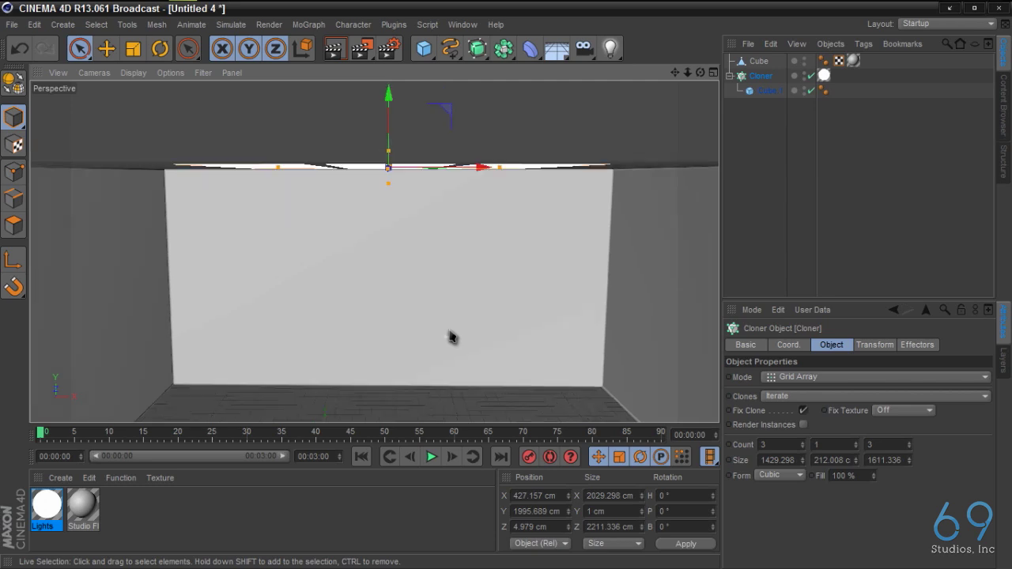
- Render the perspective view to preview how the ceiling lights illuminate the room
click(334, 48)
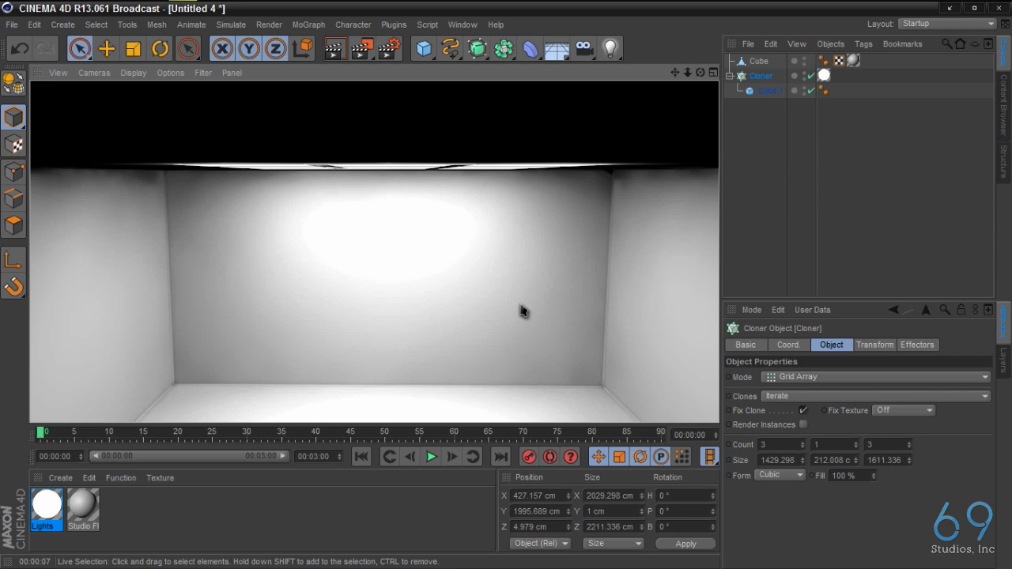
click(522, 311)
scroll(564, 307, down, 2)
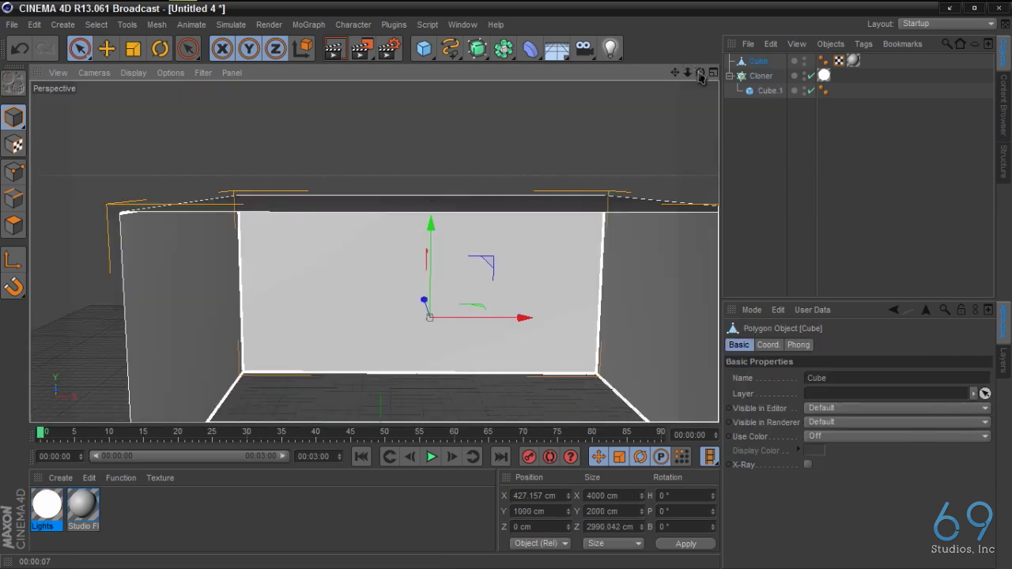
drag(700, 73, 507, 286)
drag(699, 73, 676, 73)
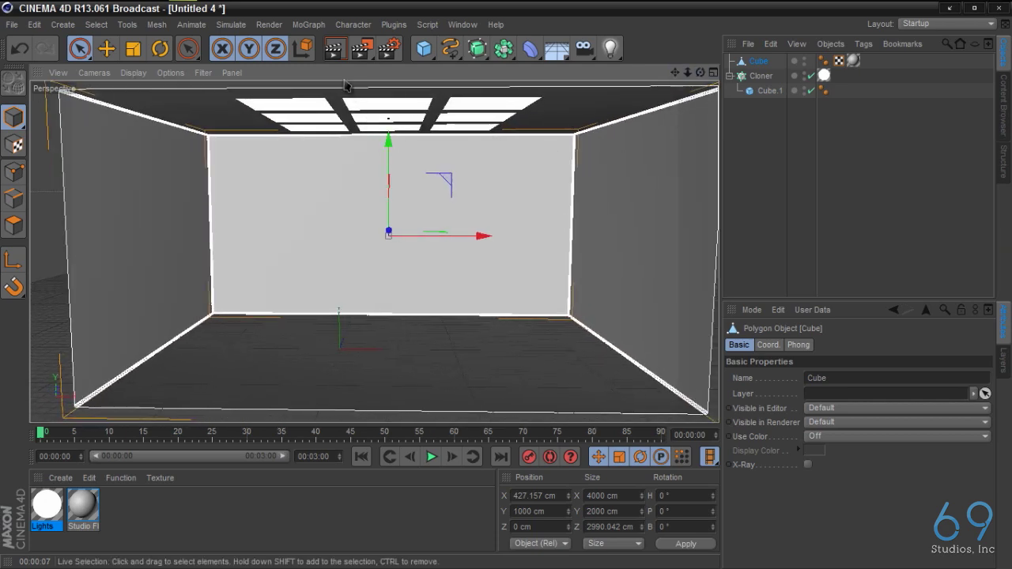
- Add a MoText object reading HDRI STUDIO and set its font to ! PEPSI !
click(307, 25)
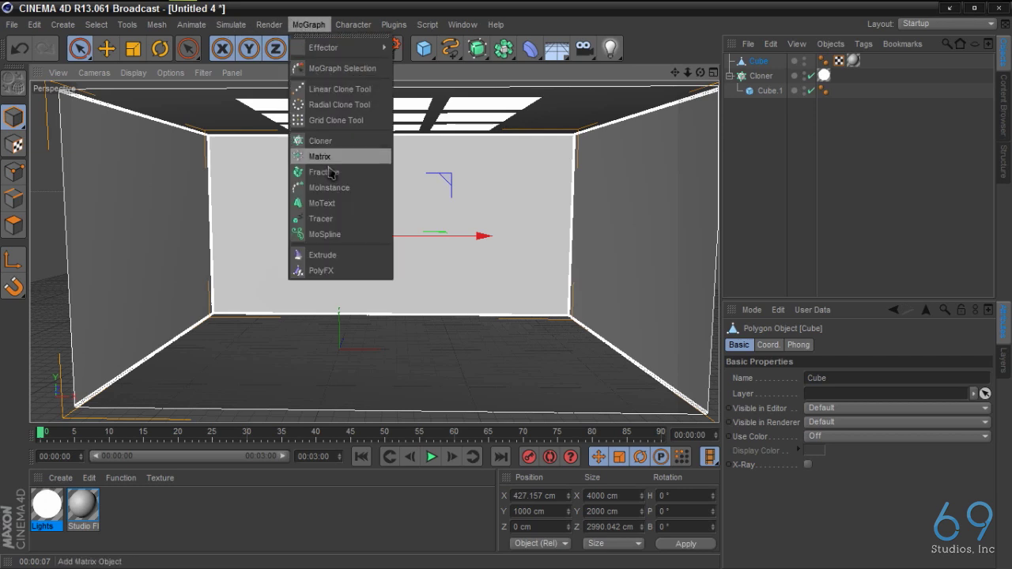
click(350, 210)
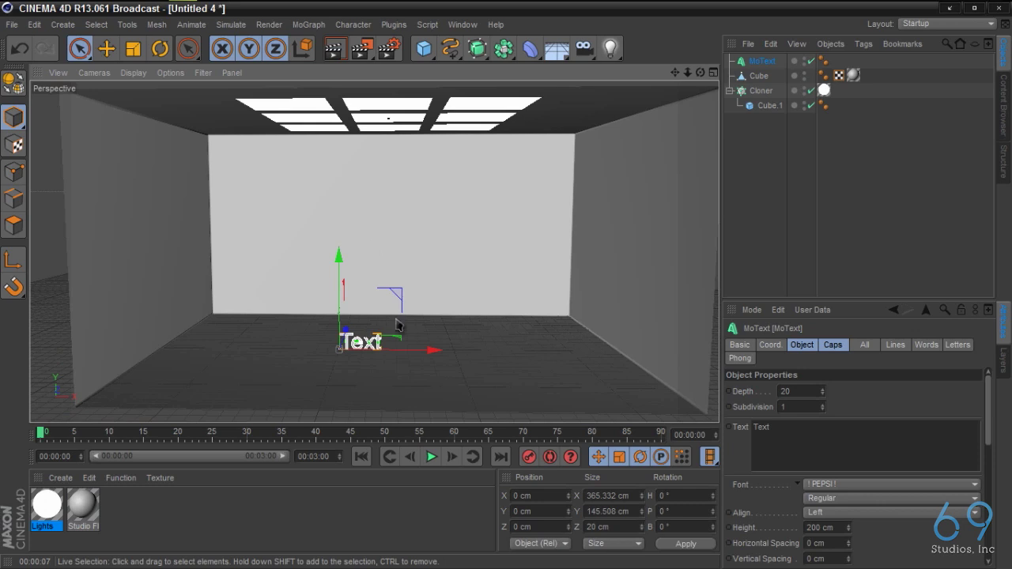
click(904, 452)
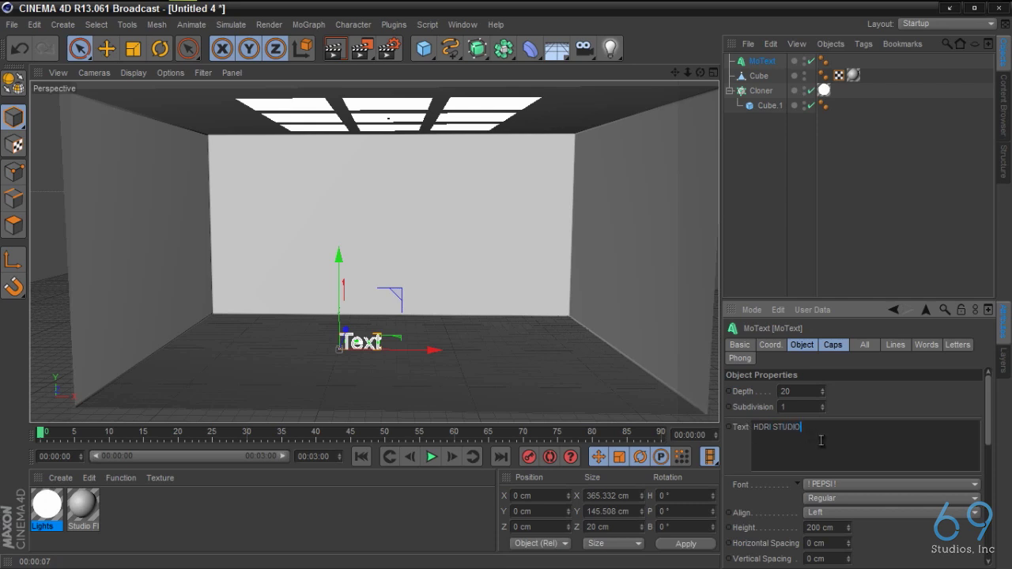
click(869, 419)
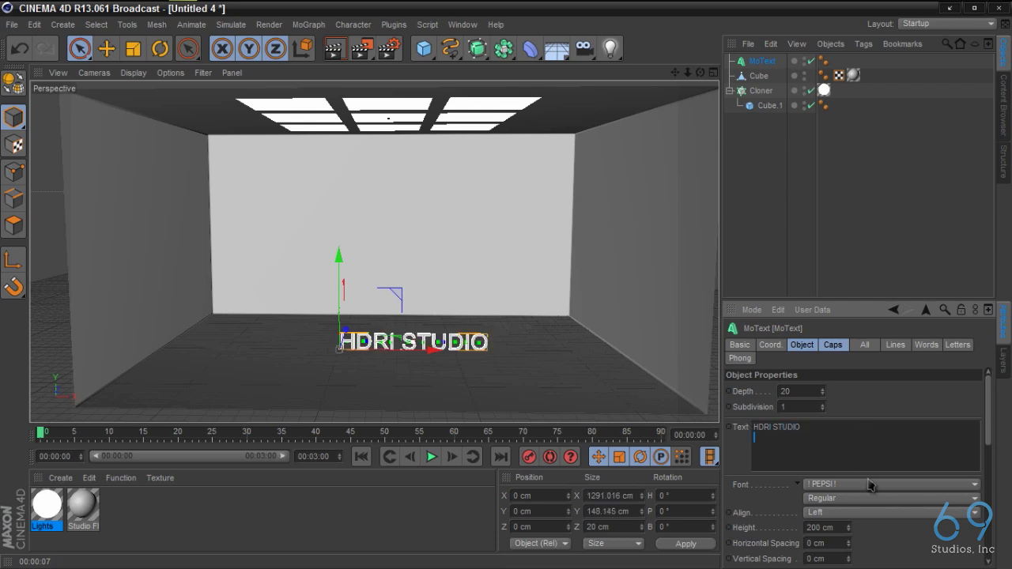
click(849, 489)
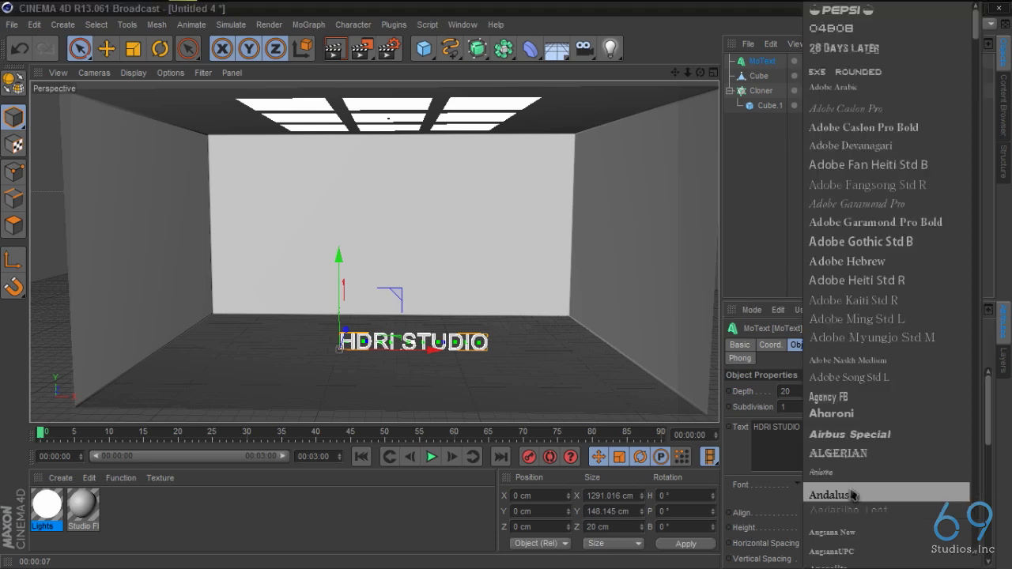
click(860, 19)
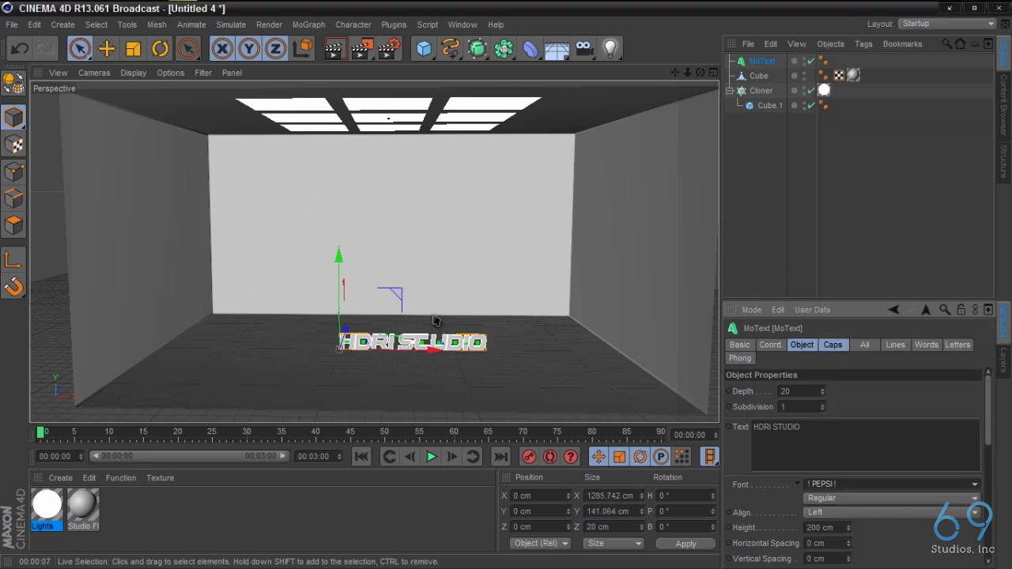
- Set the HDRI STUDIO text's height to 500 cm and move it along X to about -1167 cm
click(818, 528)
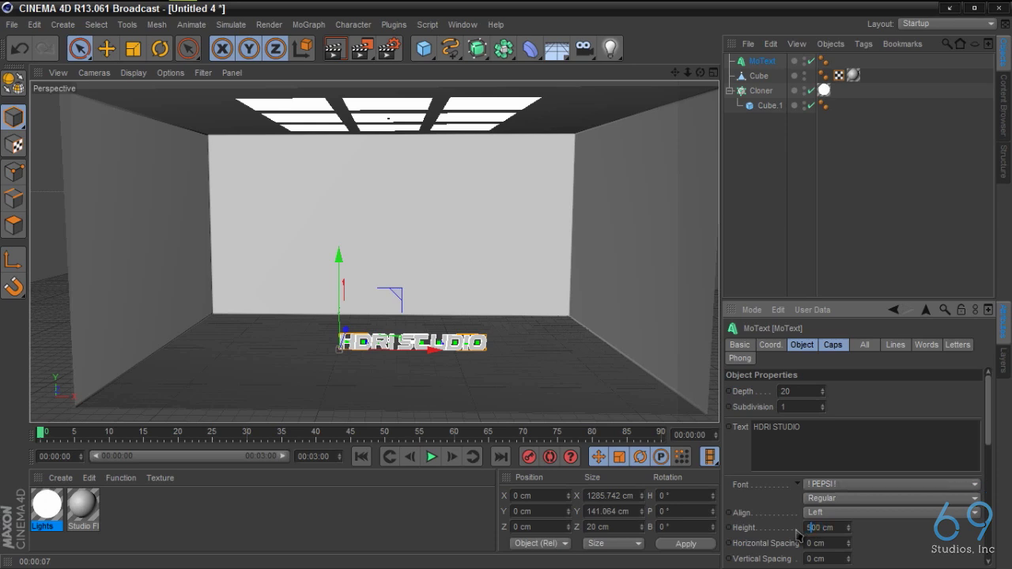
text(5)
key(Return)
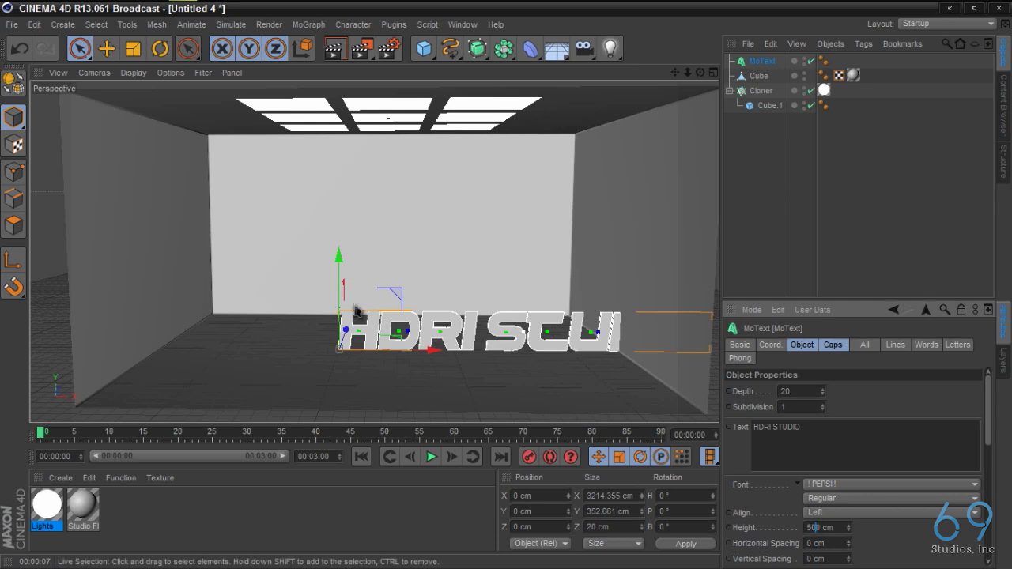
drag(431, 349, 303, 361)
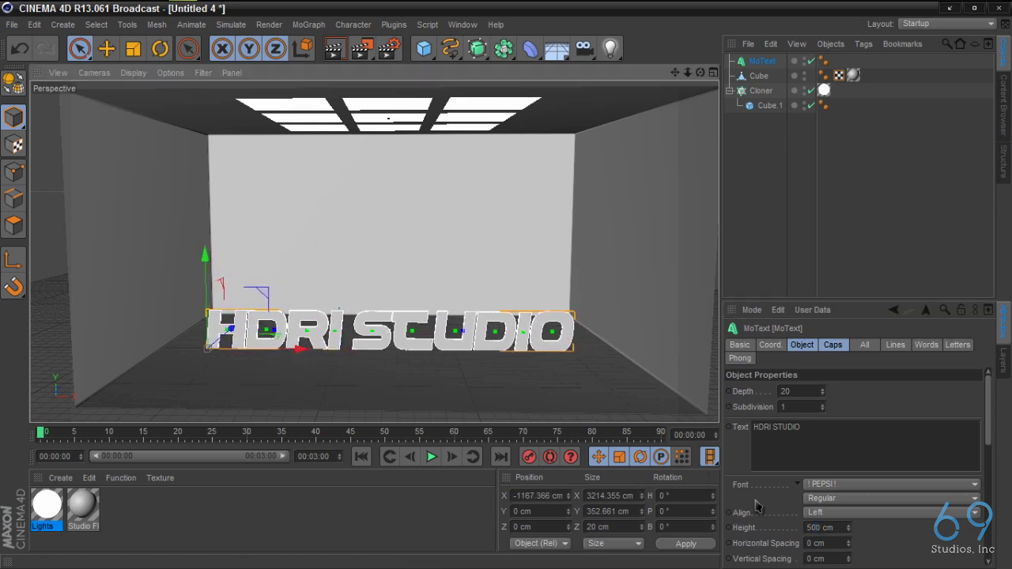
- Set the text's height to 450 cm and shift it along X to about -879 cm so it fits between the walls
double_click(819, 527)
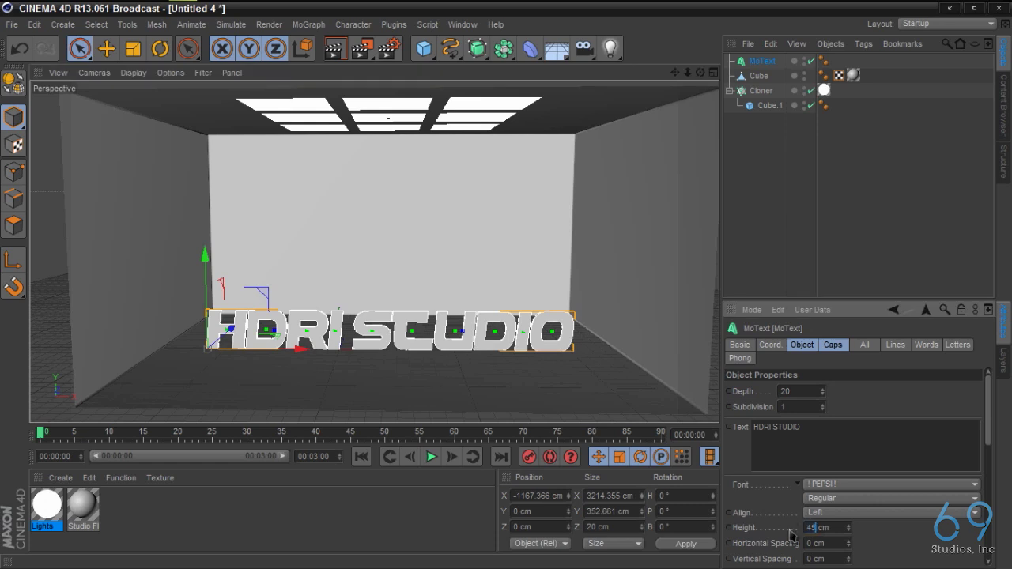
text(450)
key(Tab)
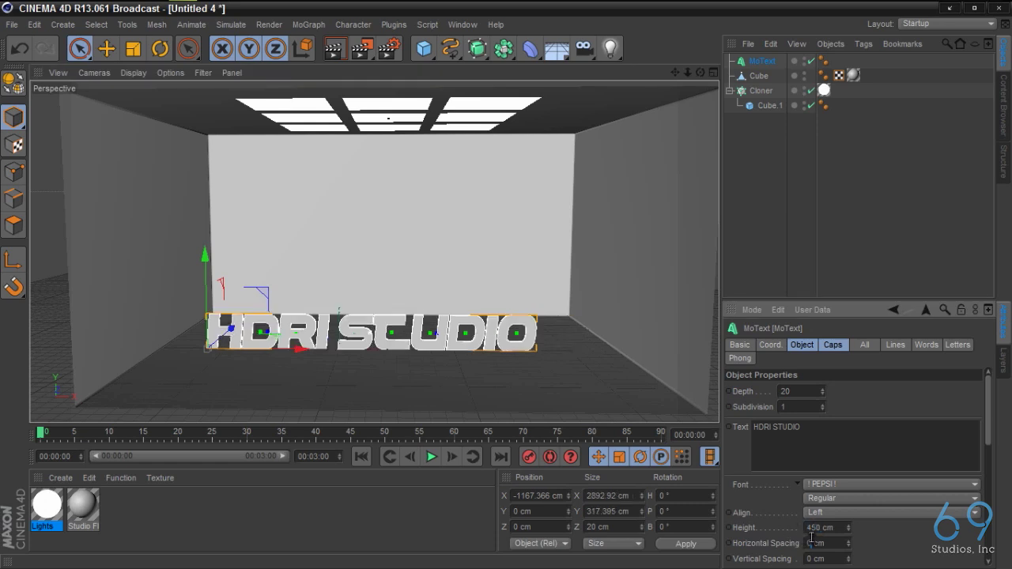
drag(297, 351, 332, 350)
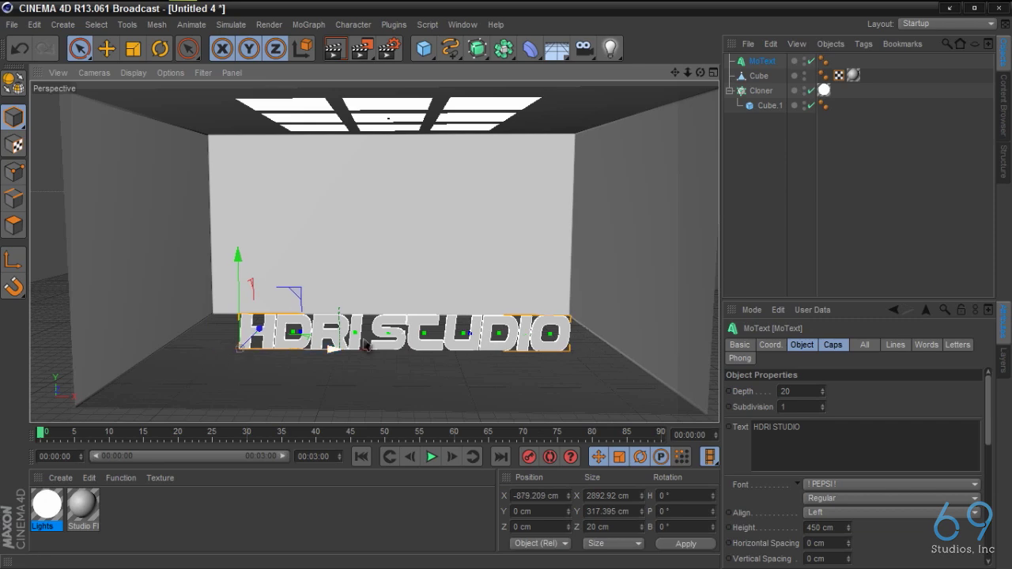
- Extrude the HDRI STUDIO text to a depth of 200 with a subdivision of 1
alt+right_drag(372, 334, 508, 356)
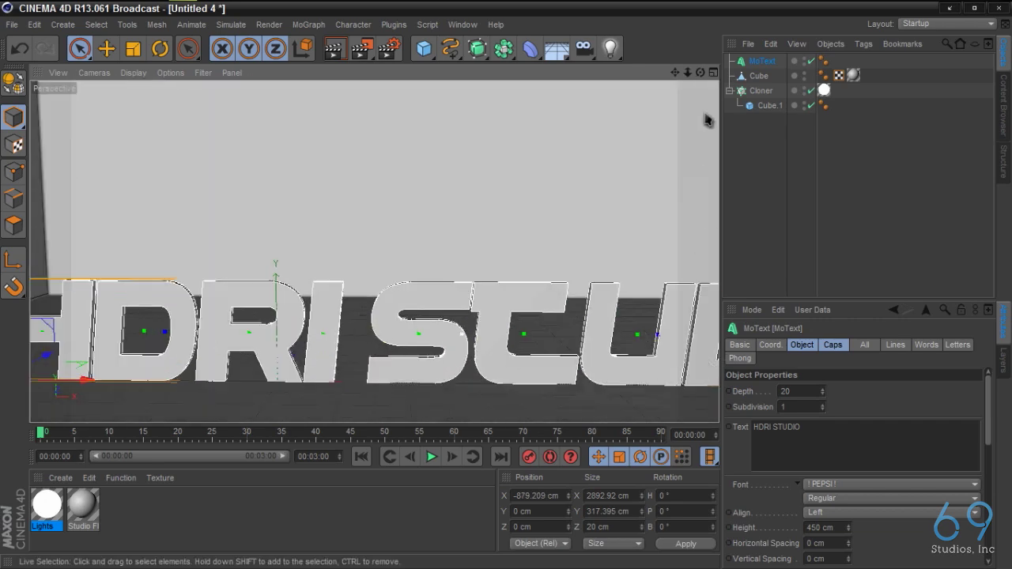
drag(700, 73, 624, 118)
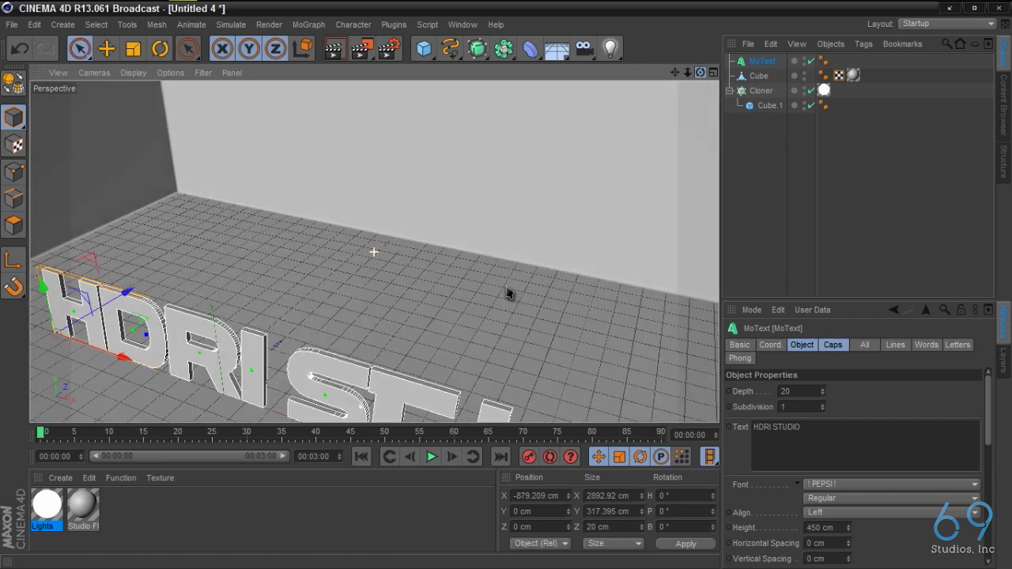
click(804, 391)
scroll(803, 392, up, 20)
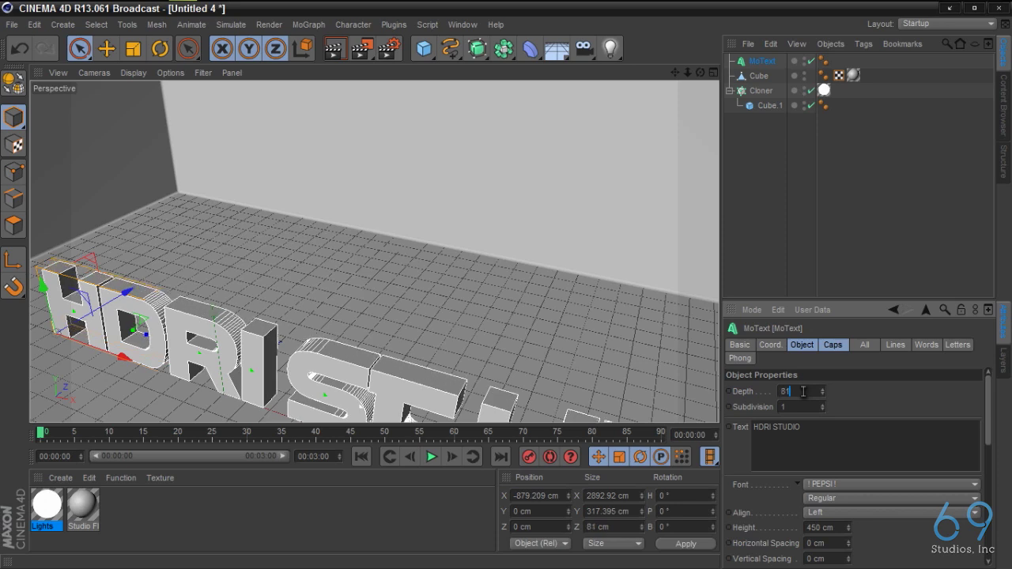
scroll(804, 391, up, 20)
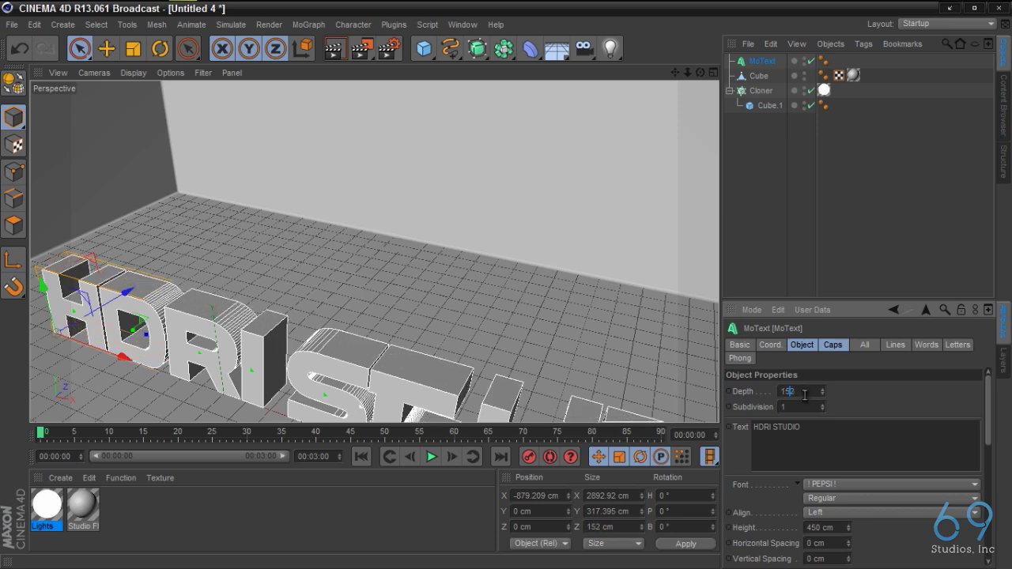
scroll(804, 394, up, 8)
click(810, 406)
scroll(811, 404, up, 18)
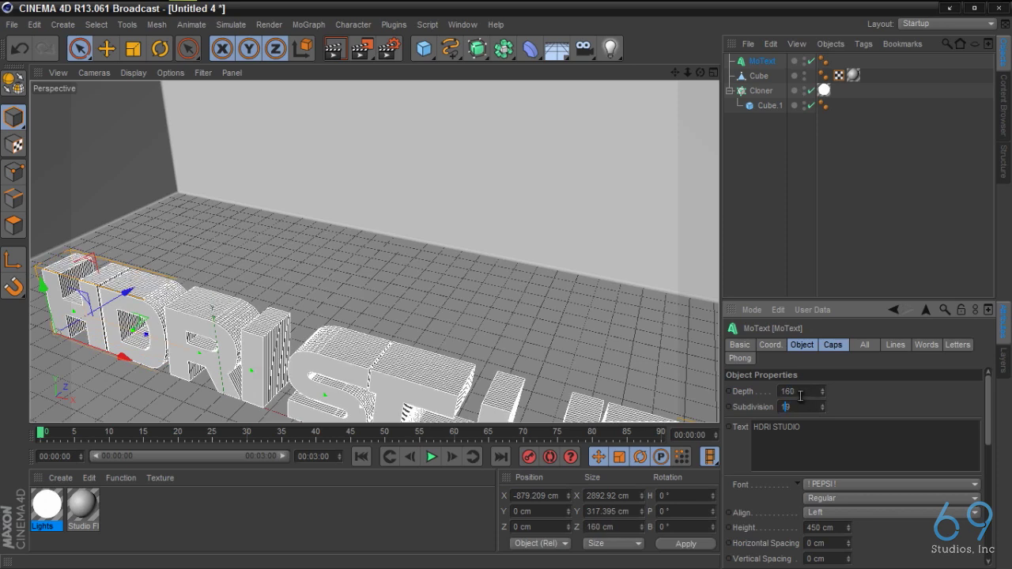
click(800, 393)
scroll(800, 393, down, 2)
scroll(800, 407, down, 13)
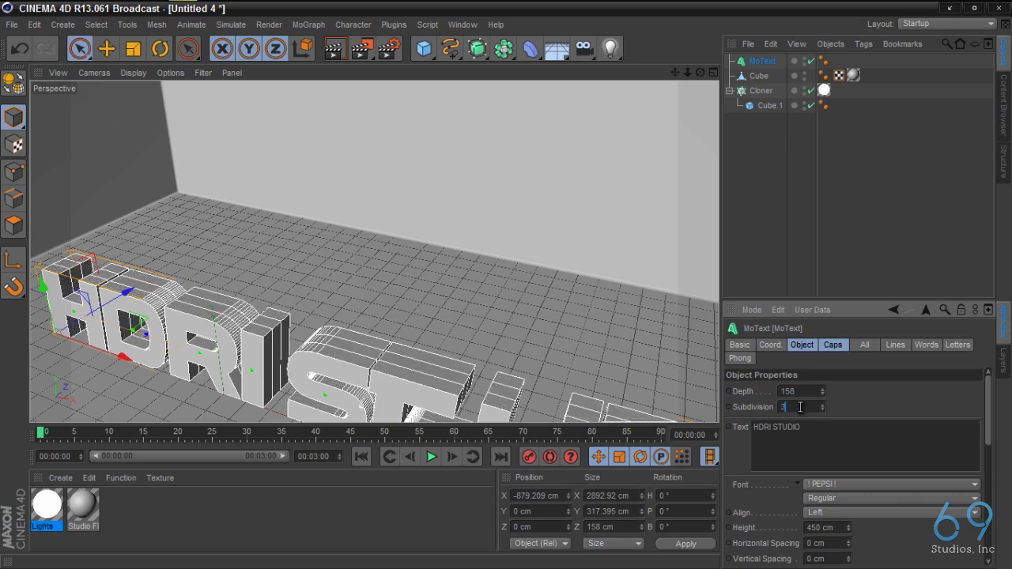
scroll(797, 390, up, 20)
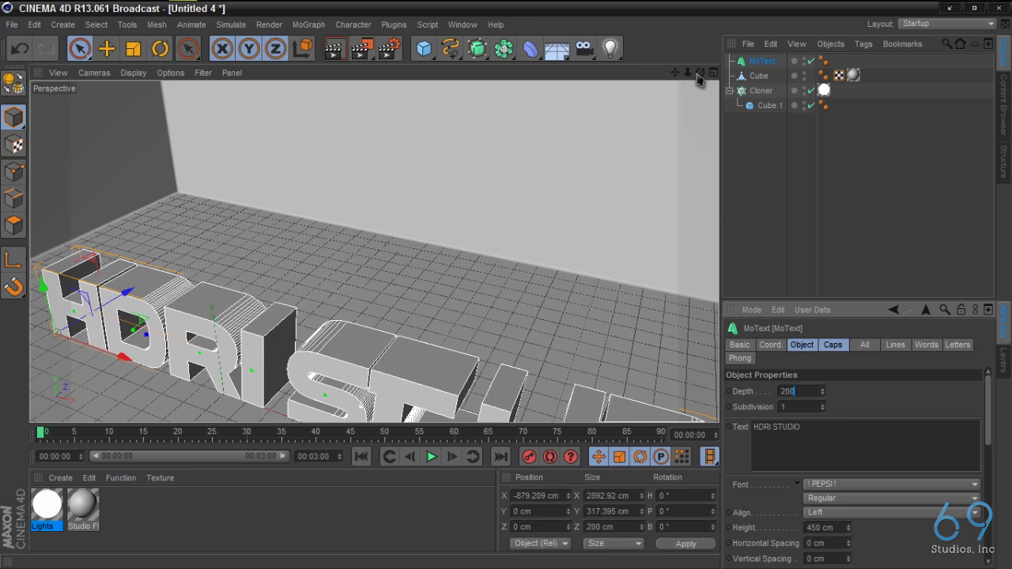
- Create a new material and give it a pure red color (R 255, G 0, B 0) with Specular disabled
drag(701, 73, 509, 289)
double_click(255, 532)
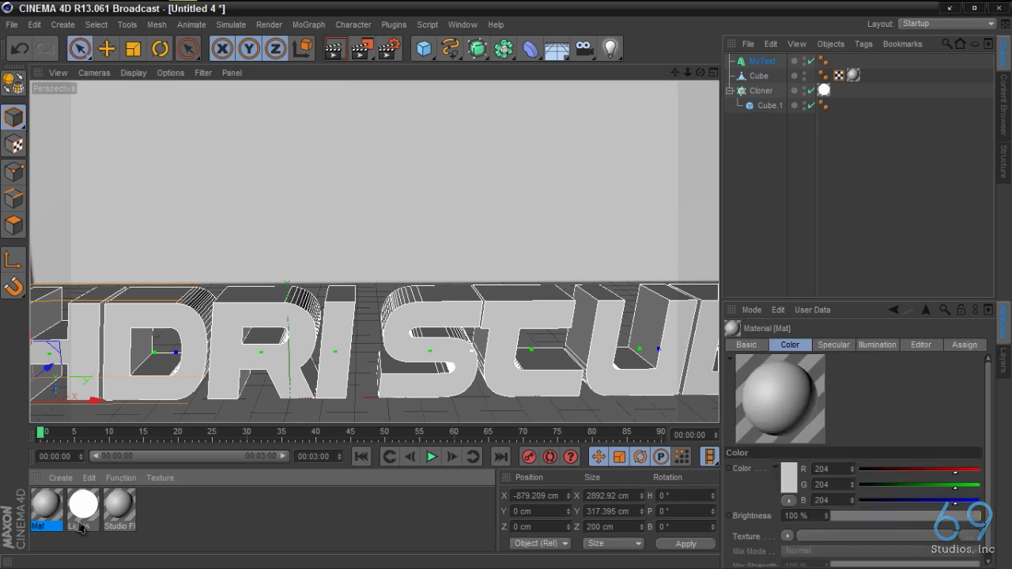
double_click(54, 514)
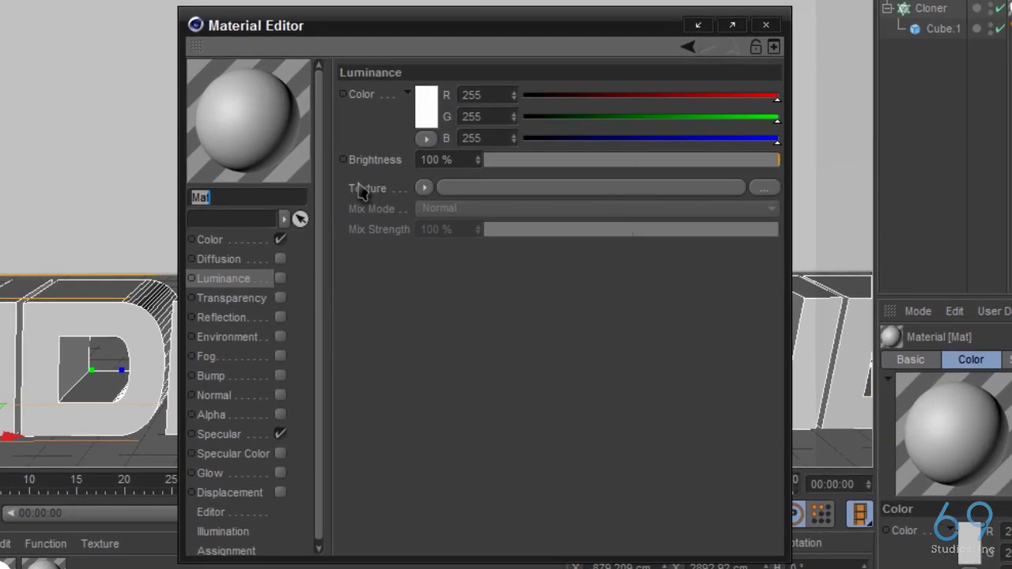
click(215, 239)
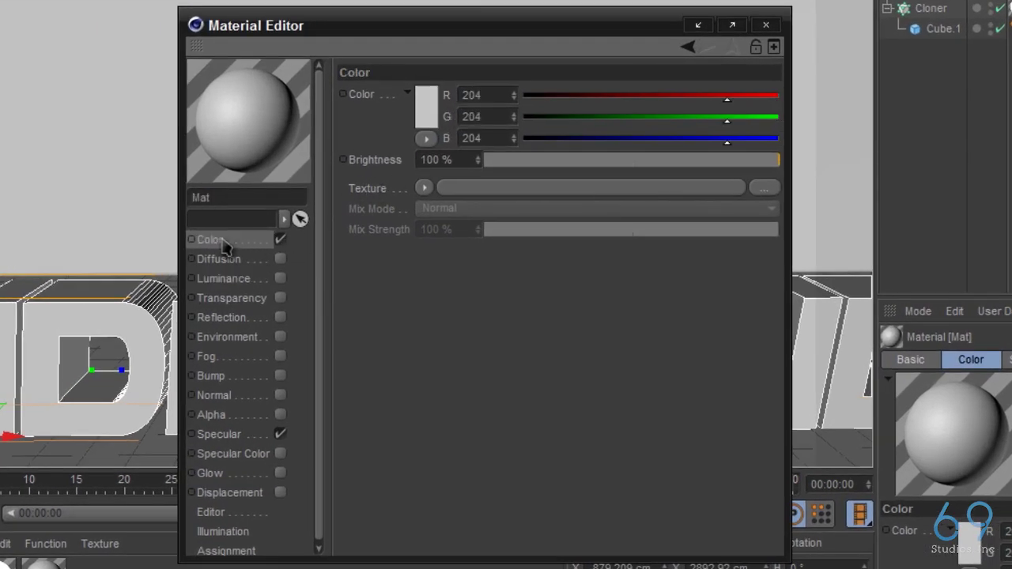
click(427, 110)
drag(441, 102, 445, 49)
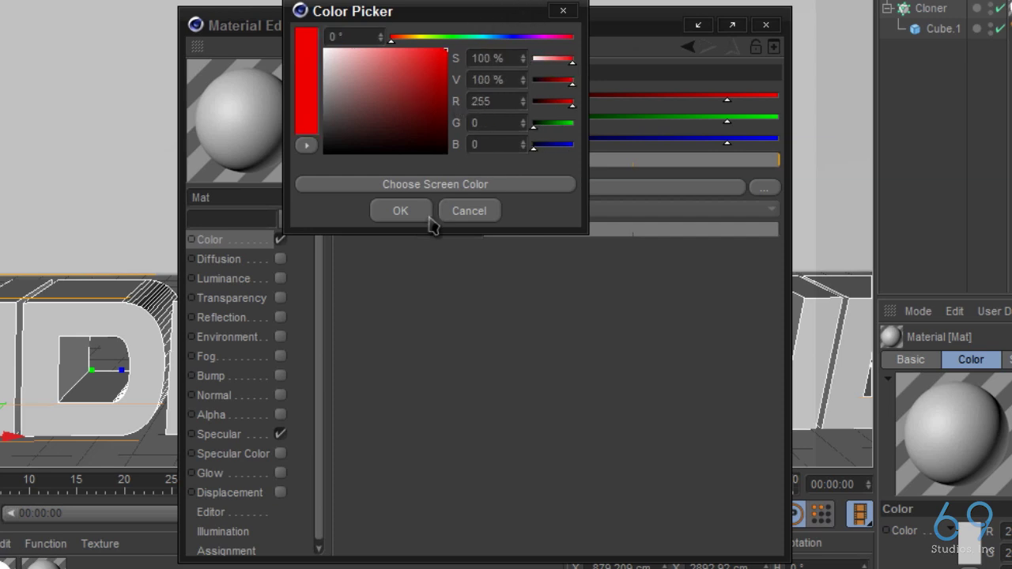
click(401, 212)
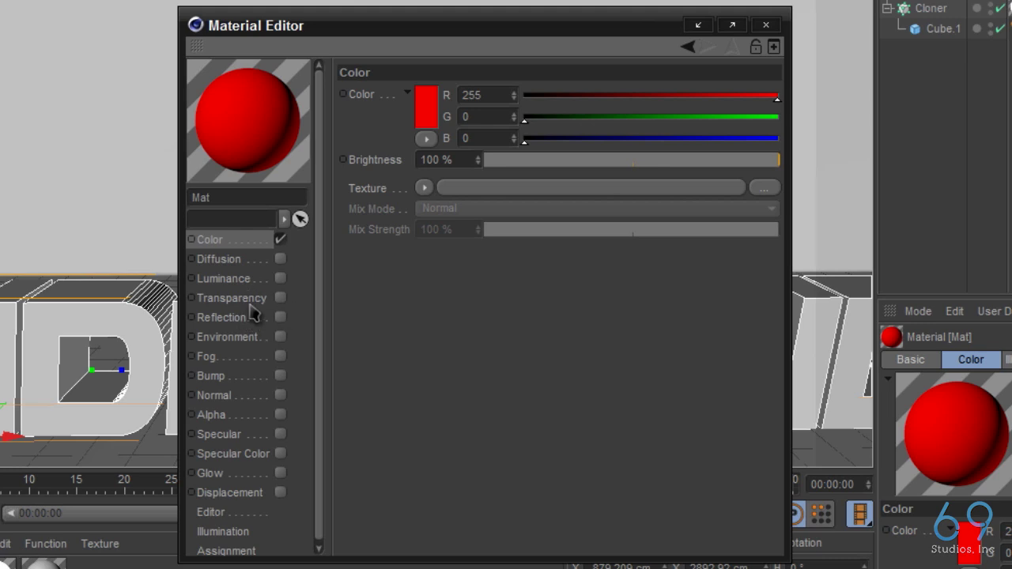
- Enable Reflection on the red material and set its brightness to 30%
click(250, 303)
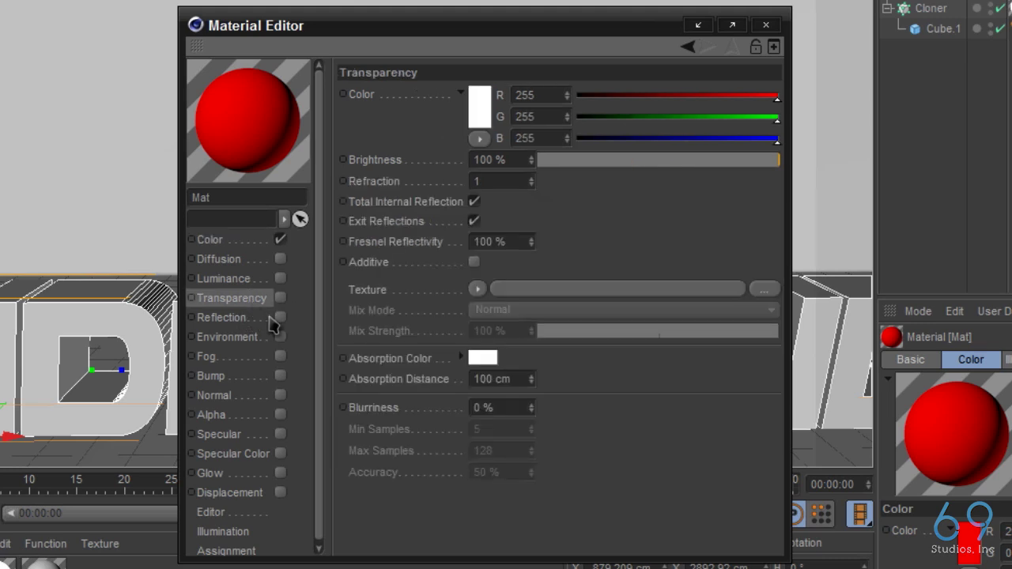
click(269, 317)
click(280, 317)
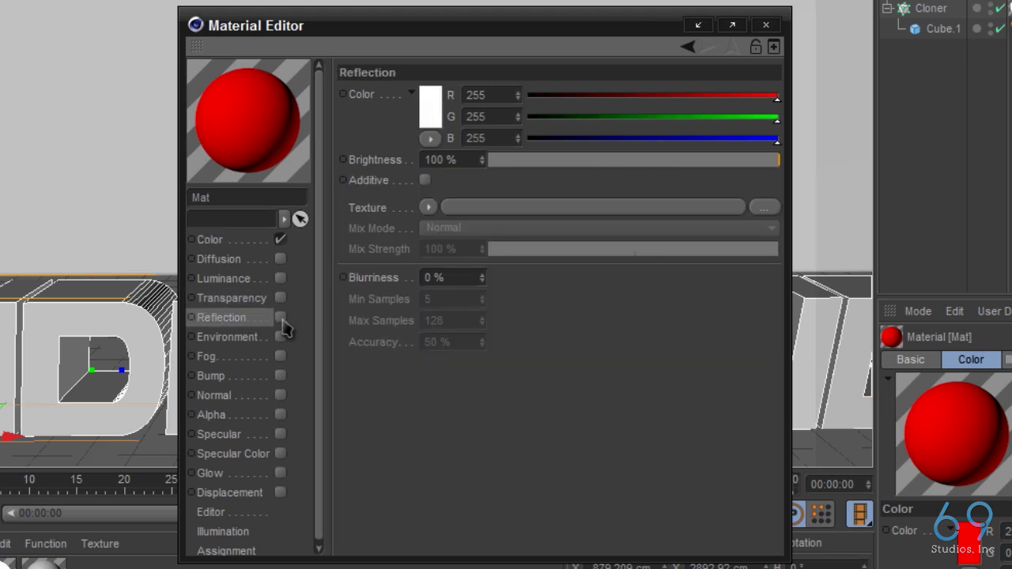
click(556, 162)
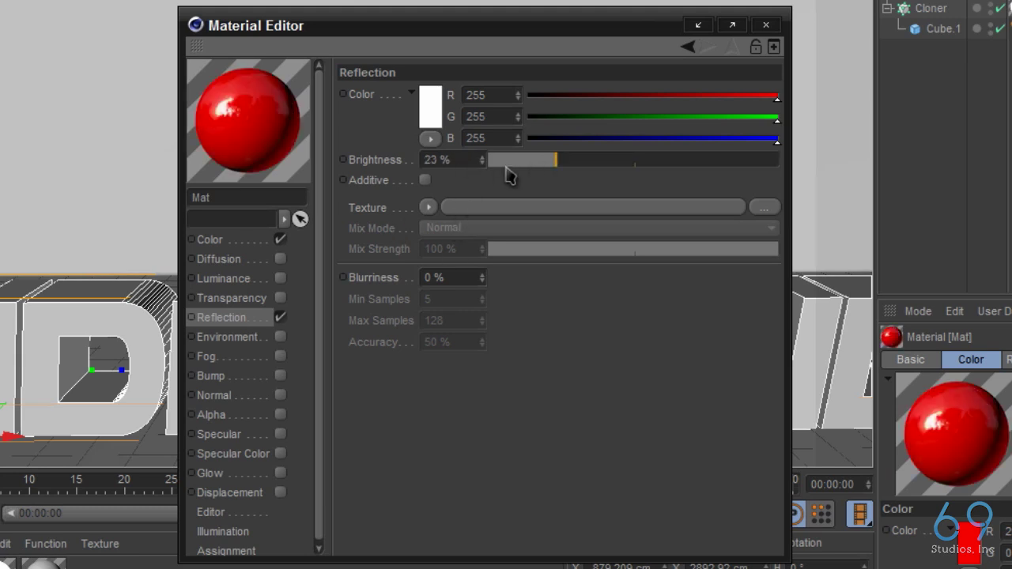
click(564, 162)
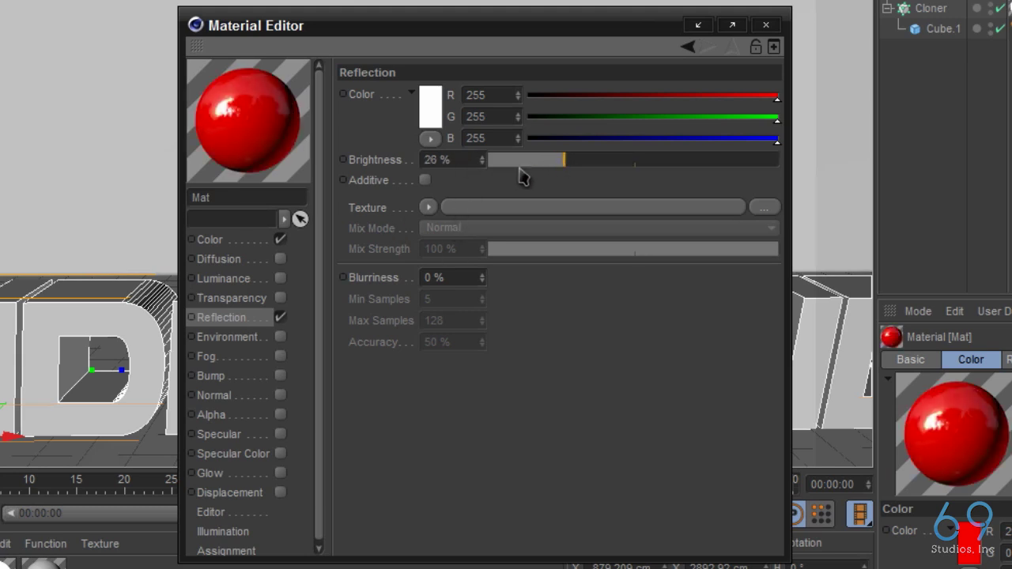
double_click(437, 160)
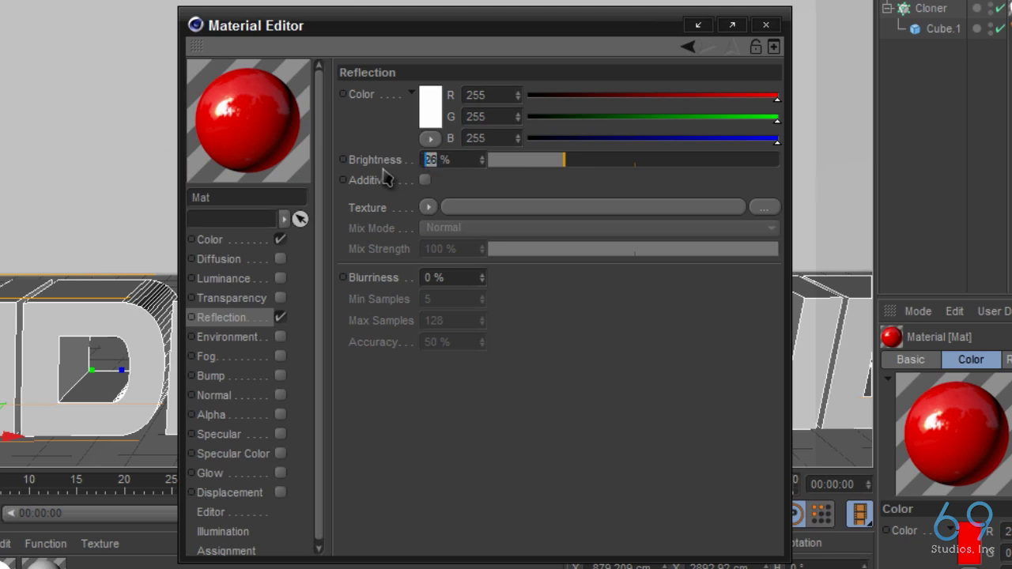
text(30)
- Add a Fresnel texture to the material's reflection with a mix strength of 20%
click(428, 208)
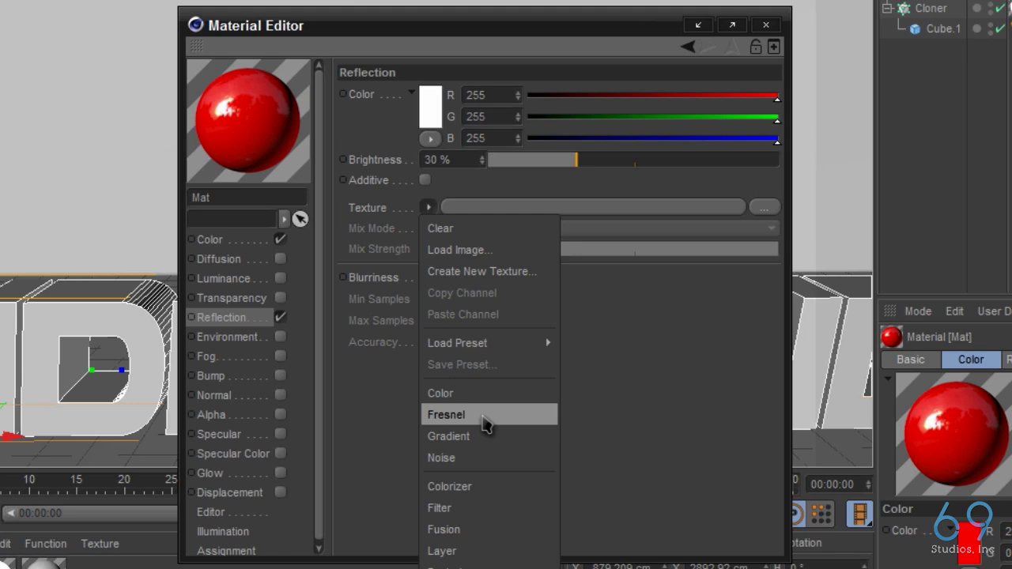
click(485, 425)
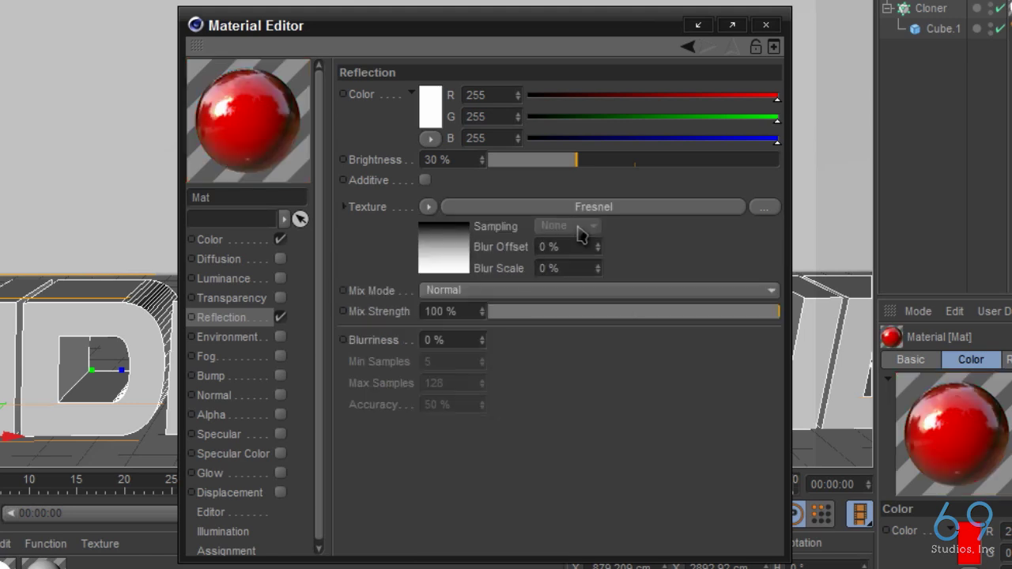
drag(444, 312, 419, 318)
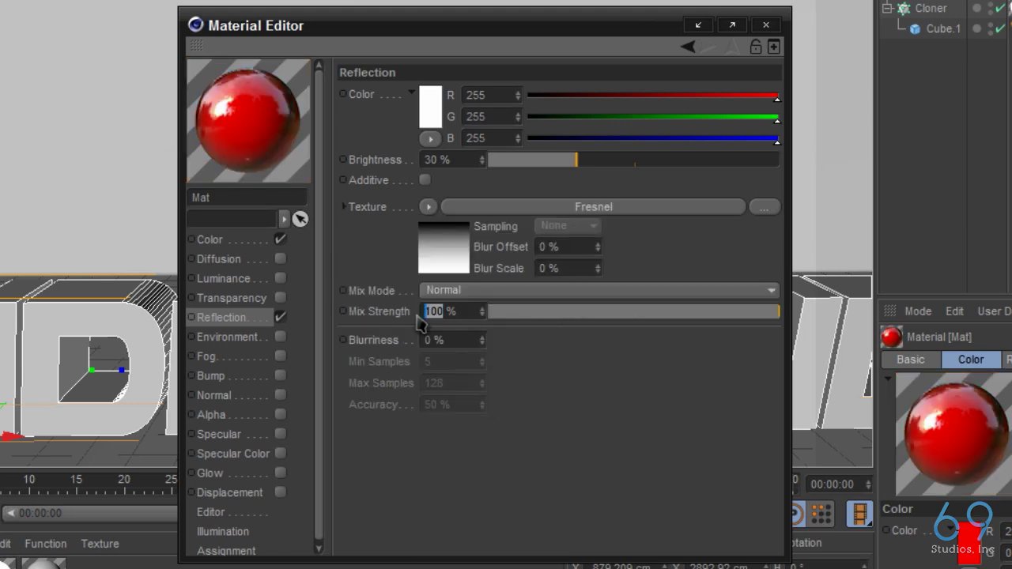
text(20)
key(Return)
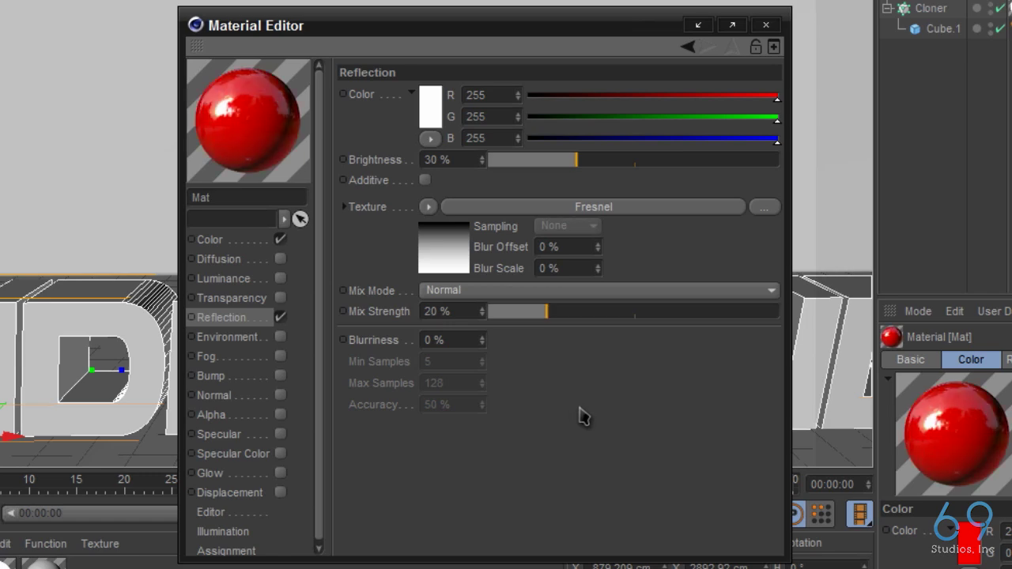
click(766, 25)
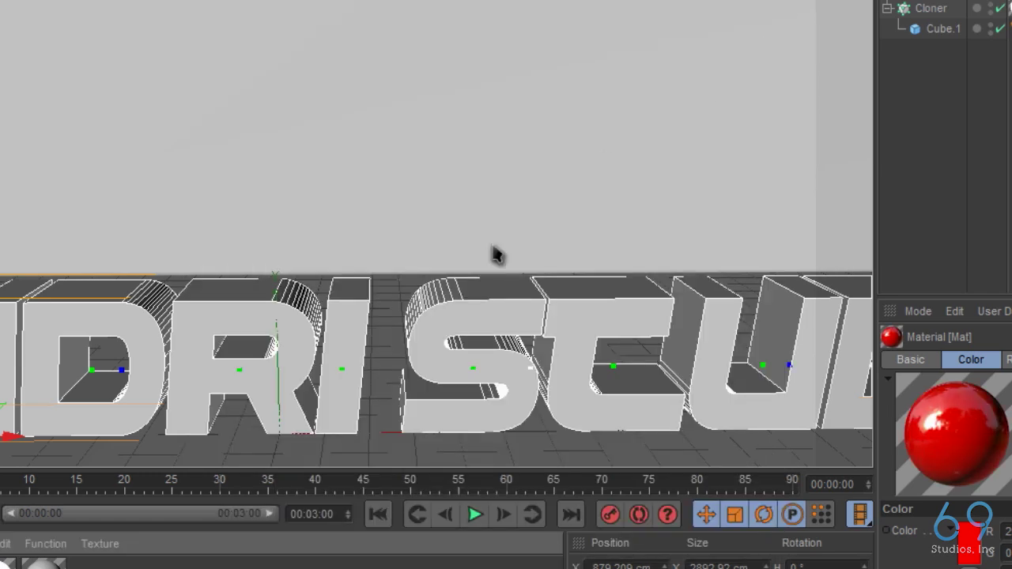
- Apply the red reflective material to the HDRI STUDIO text
drag(123, 425, 208, 339)
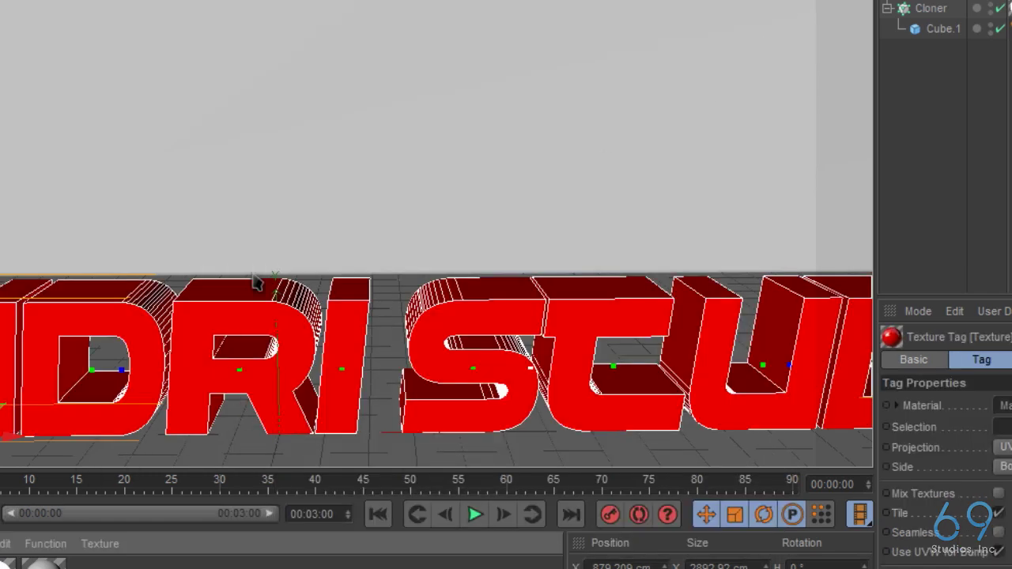
scroll(408, 297, down, 4)
scroll(409, 303, down, 1)
scroll(551, 261, up, 2)
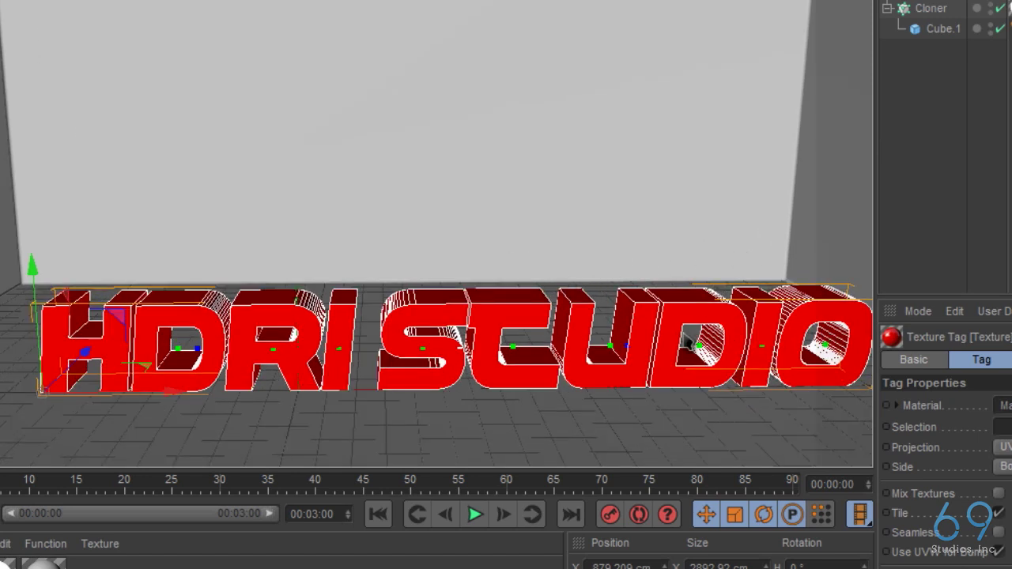
- Move the HDRI STUDIO text toward the back wall, to about X -988, Y 170 and Z 832 cm
click(684, 344)
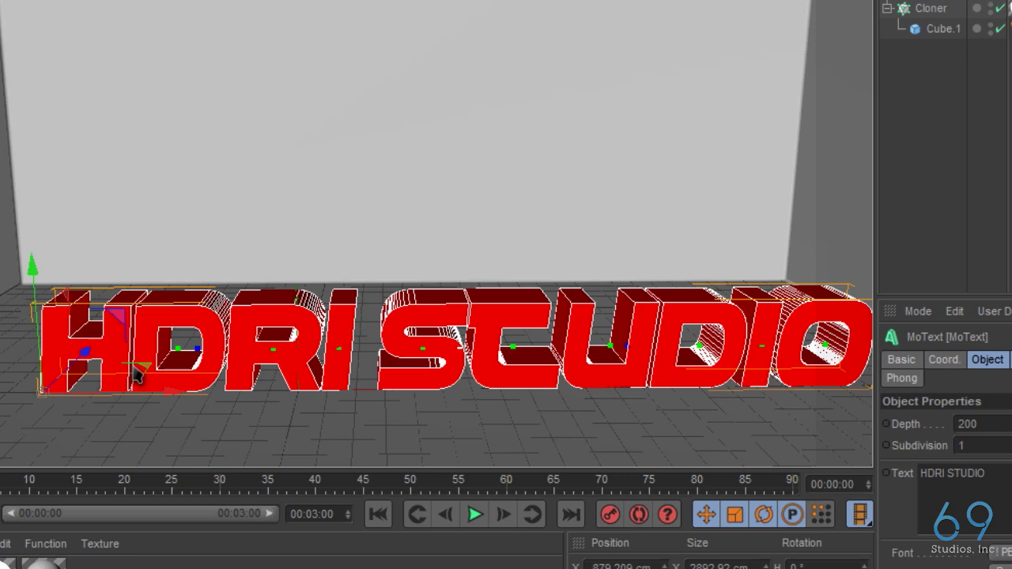
drag(163, 390, 136, 399)
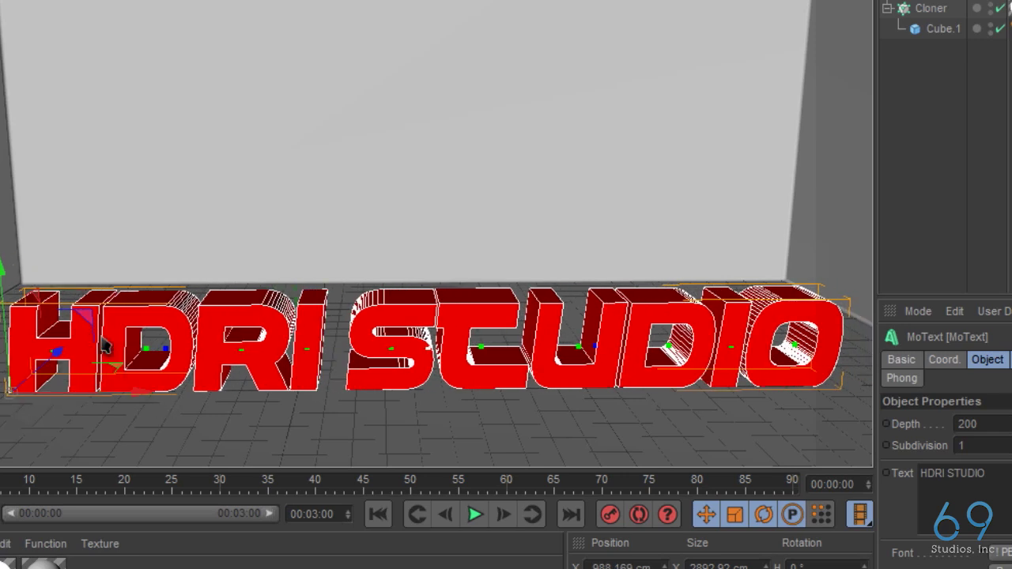
drag(6, 270, 11, 72)
scroll(277, 154, down, 4)
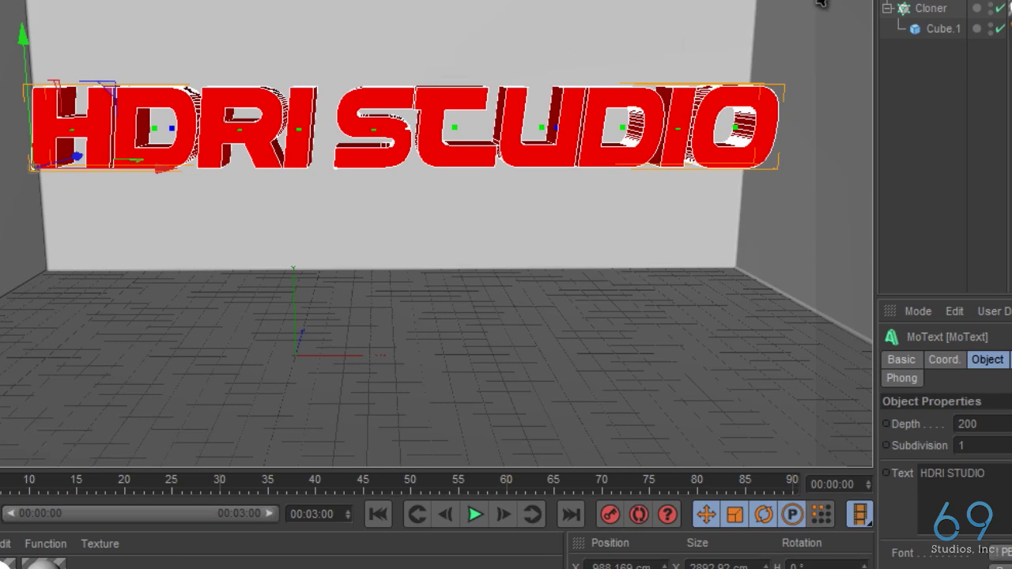
scroll(583, 287, up, 4)
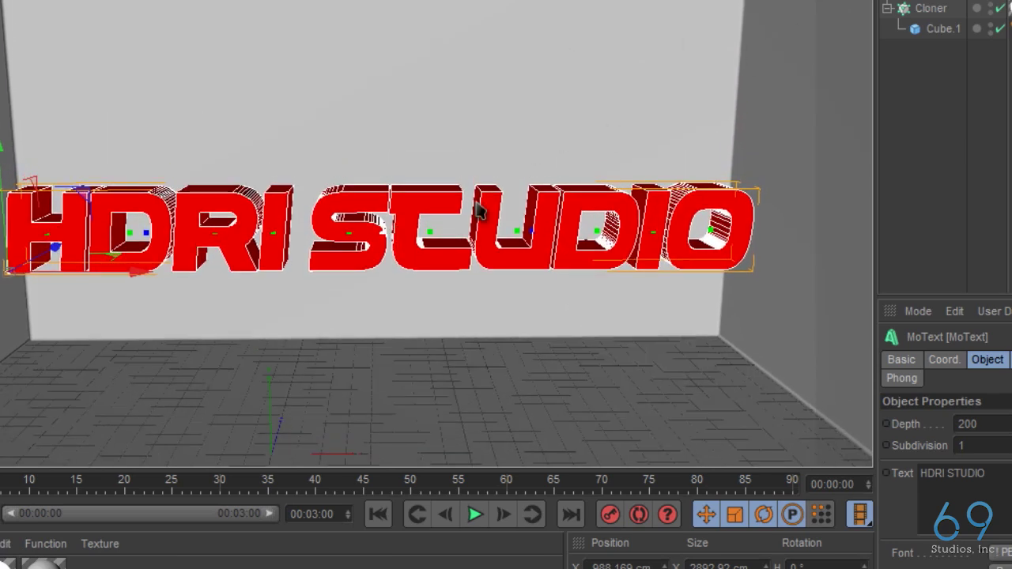
drag(54, 247, 106, 188)
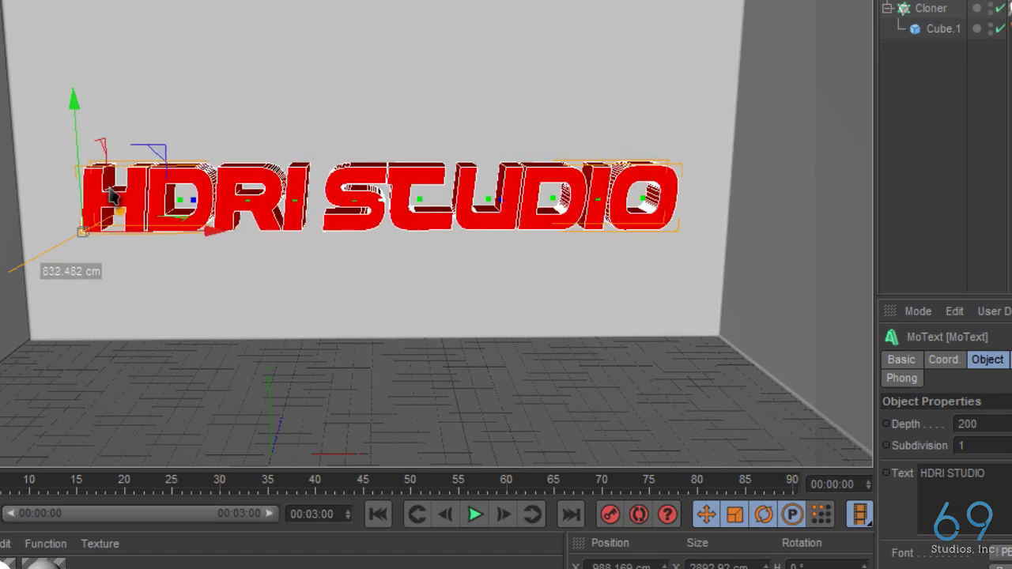
drag(78, 120, 133, 233)
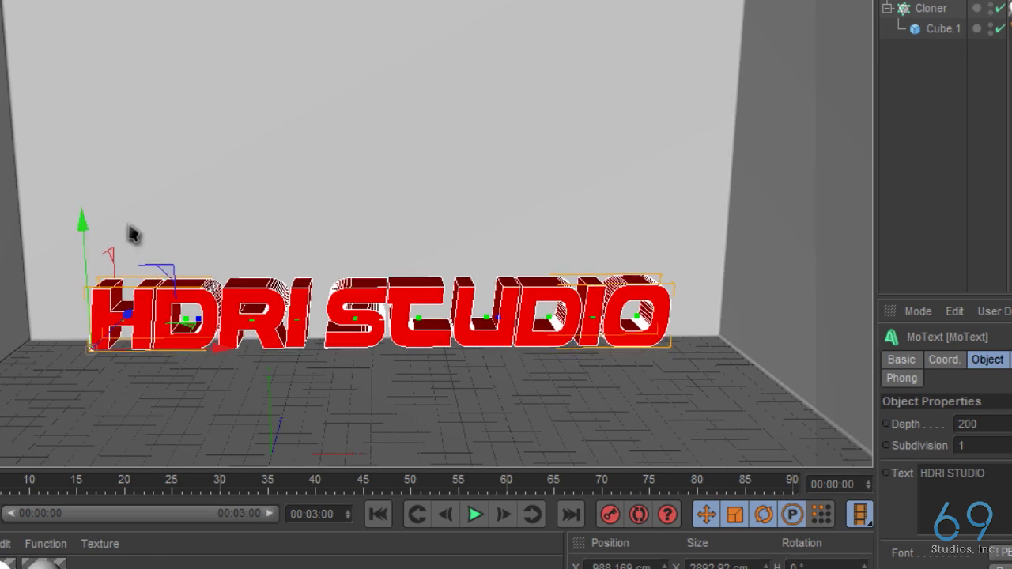
- Rename the Cube polygon object that forms the room as Studio FLoor
click(930, 0)
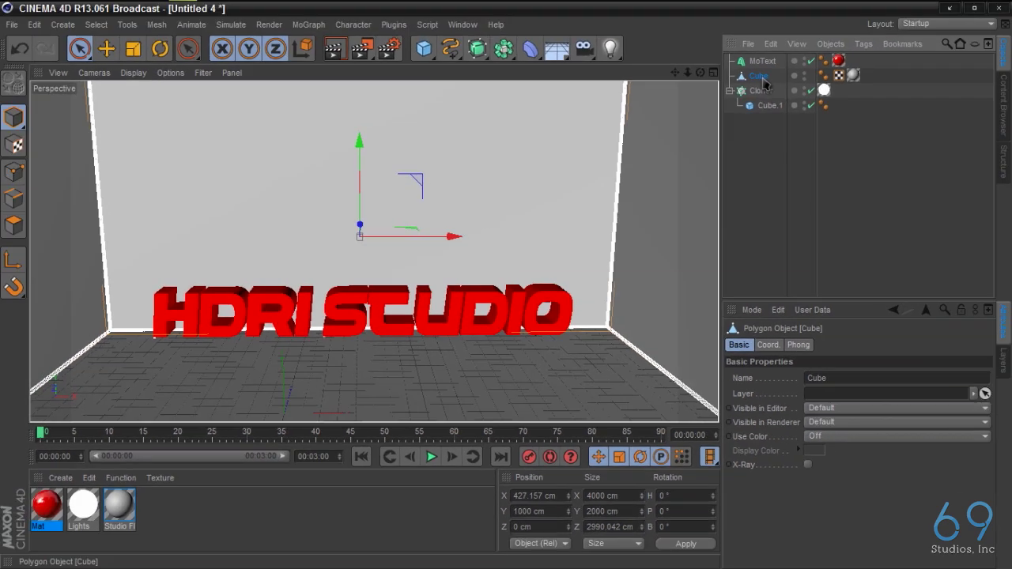
double_click(761, 77)
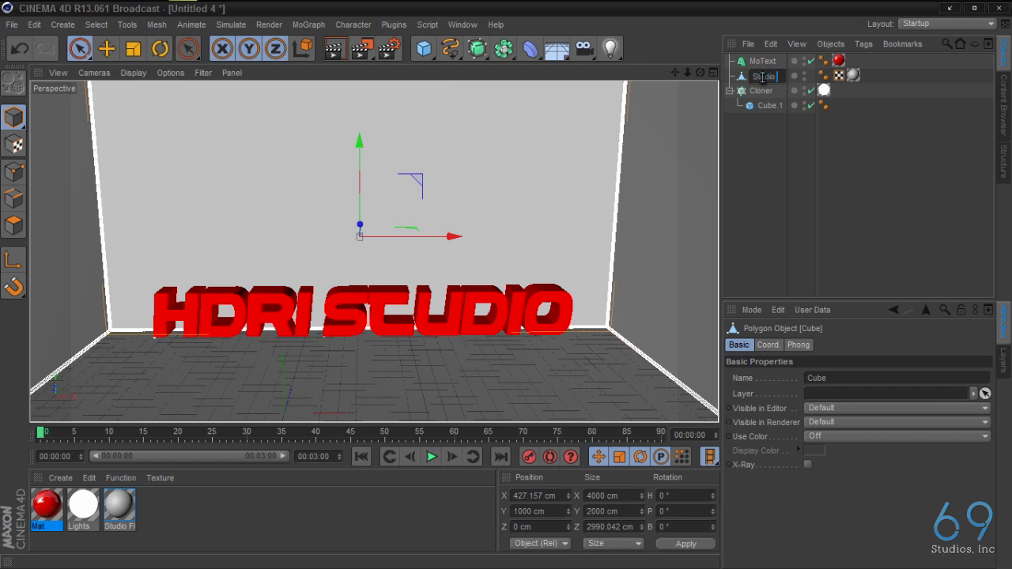
key(Return)
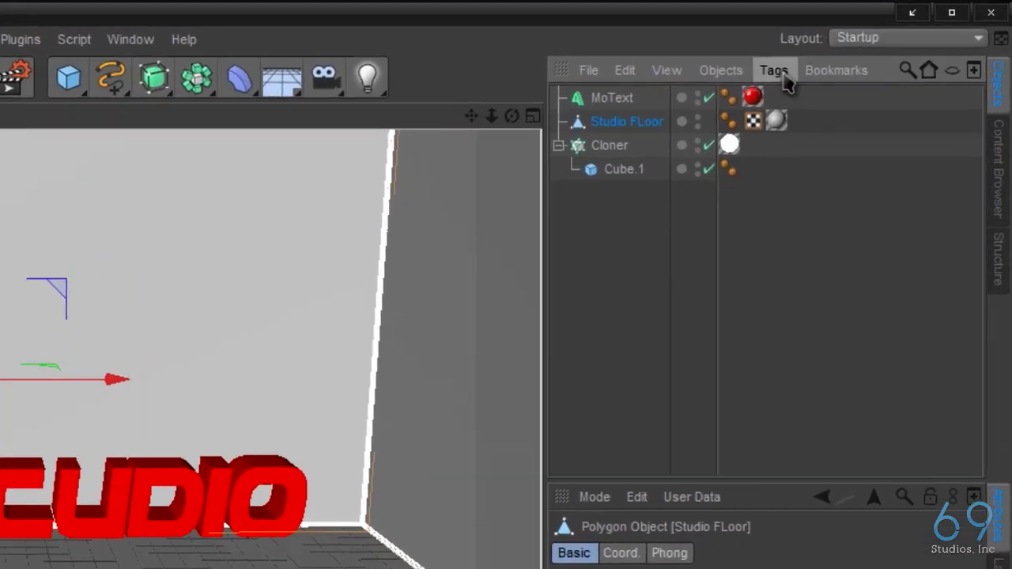
- Add a Compositing tag to the Studio FLoor object and disable its Self Shadowing
click(779, 73)
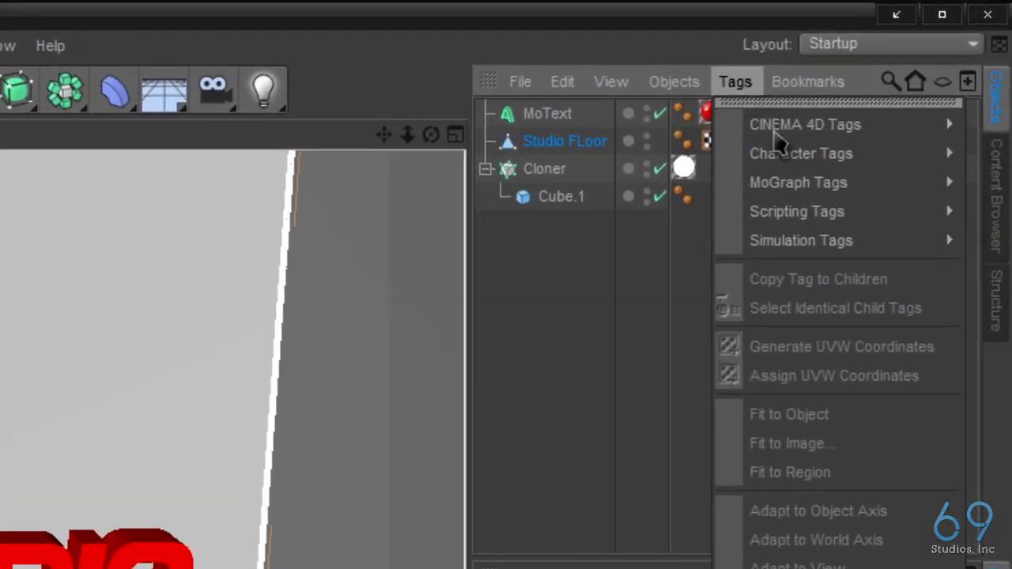
mouse_move(824, 120)
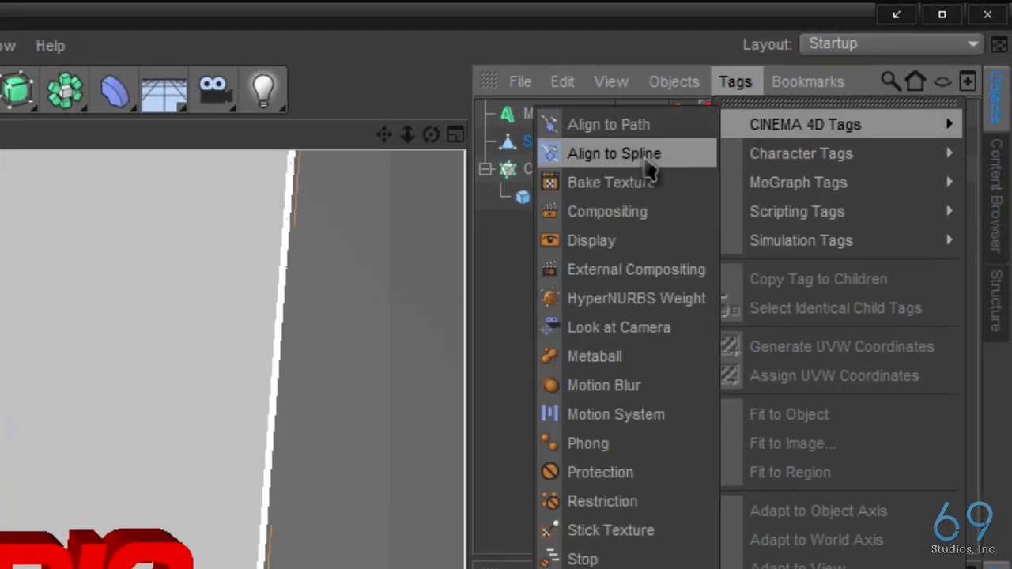
click(651, 212)
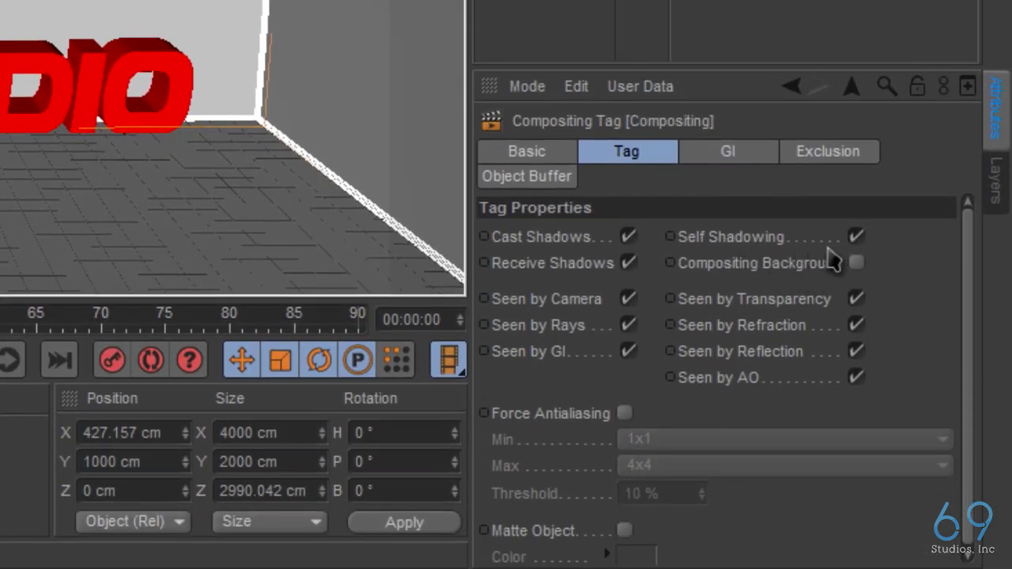
click(856, 237)
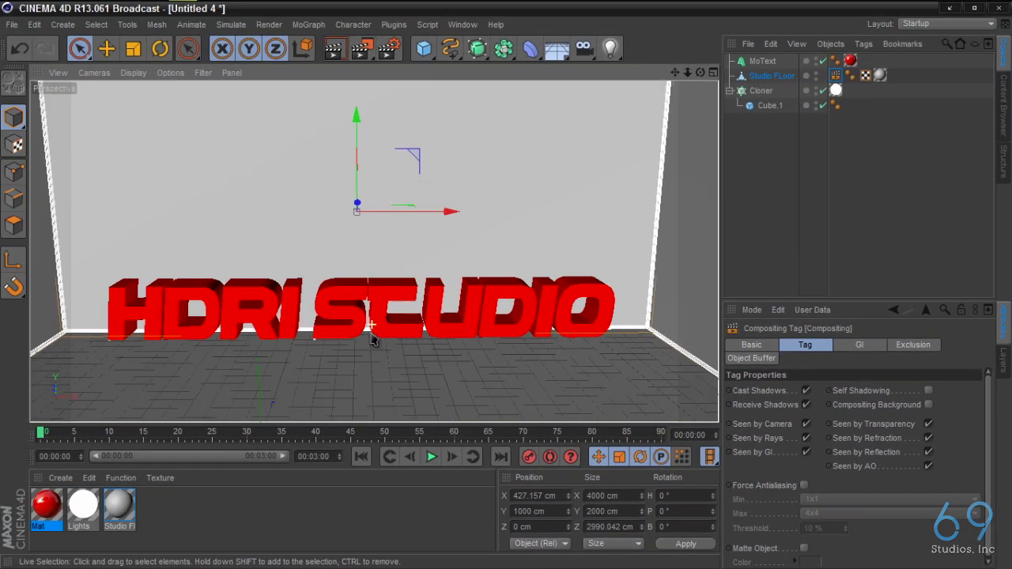
- Render a viewport preview of the red text in the studio room to check the lighting and shadows
scroll(372, 335, up, 2)
scroll(378, 331, down, 2)
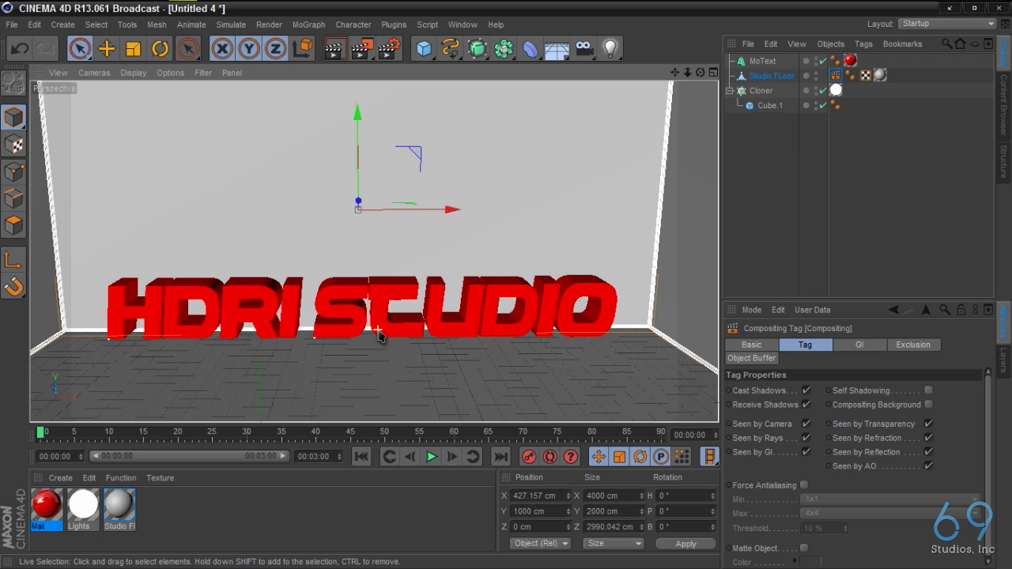
drag(676, 73, 510, 283)
click(337, 50)
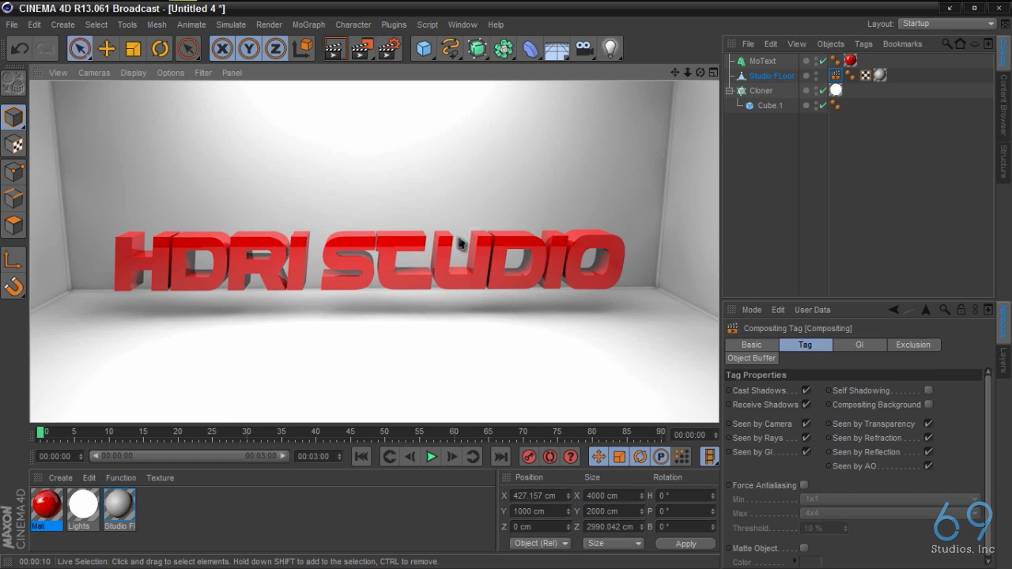
- Set both the start and end caps of the HDRI STUDIO text to Fillet Cap
click(395, 250)
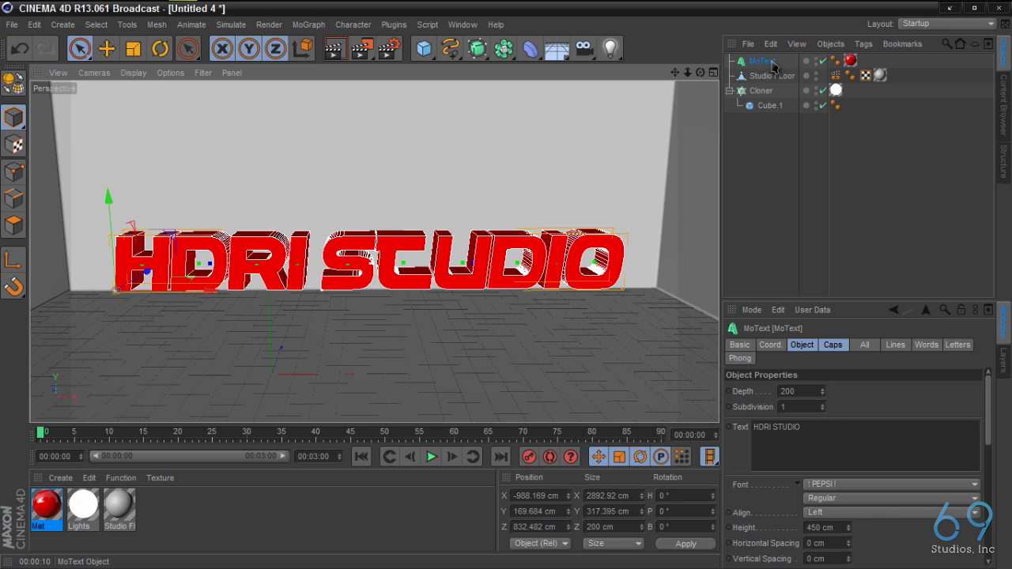
click(833, 345)
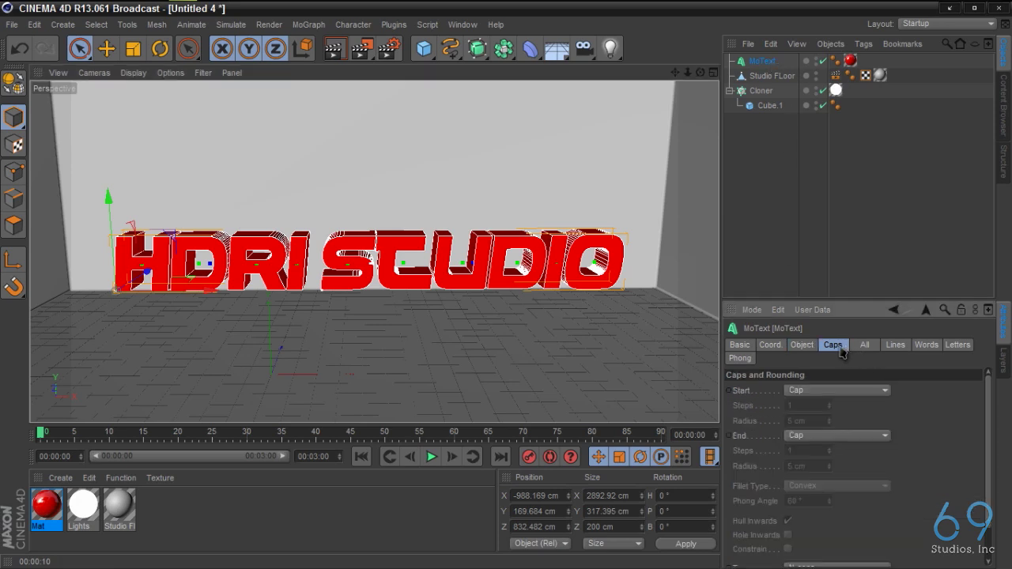
click(842, 391)
click(842, 453)
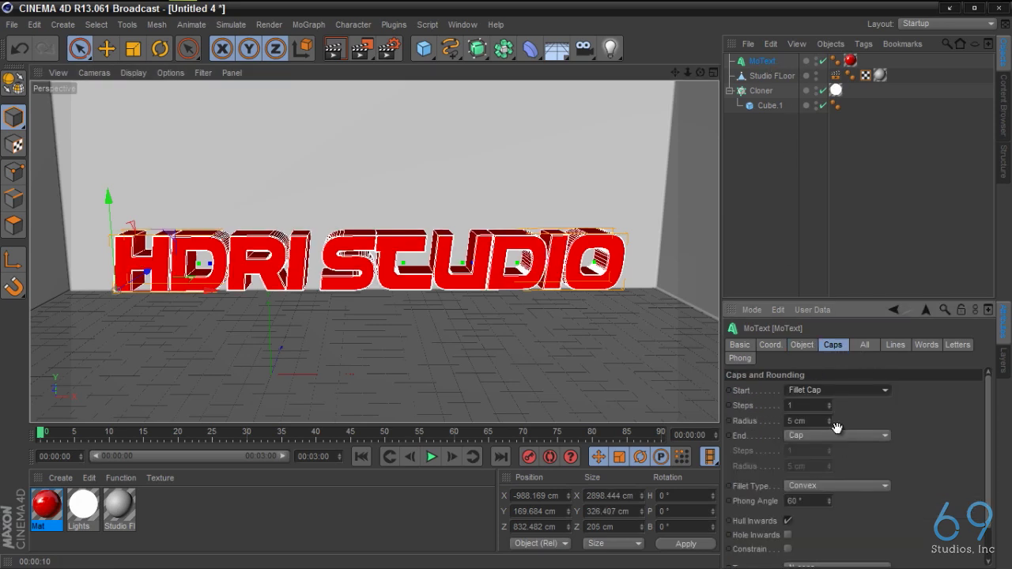
click(840, 436)
click(834, 498)
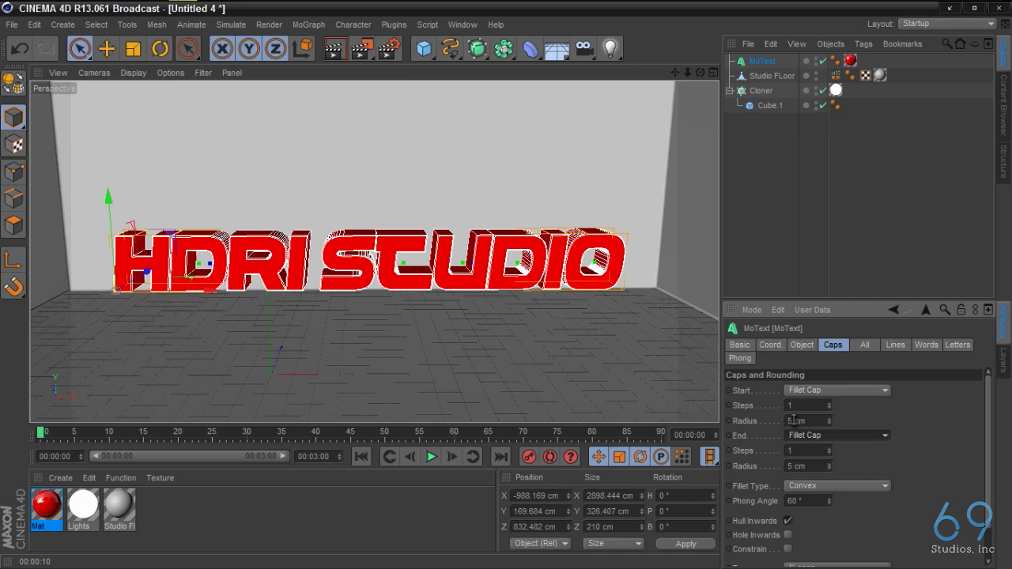
- Set the fillet radius of the text's start and end caps to 3 cm
click(793, 420)
double_click(817, 421)
text(3)
key(Return)
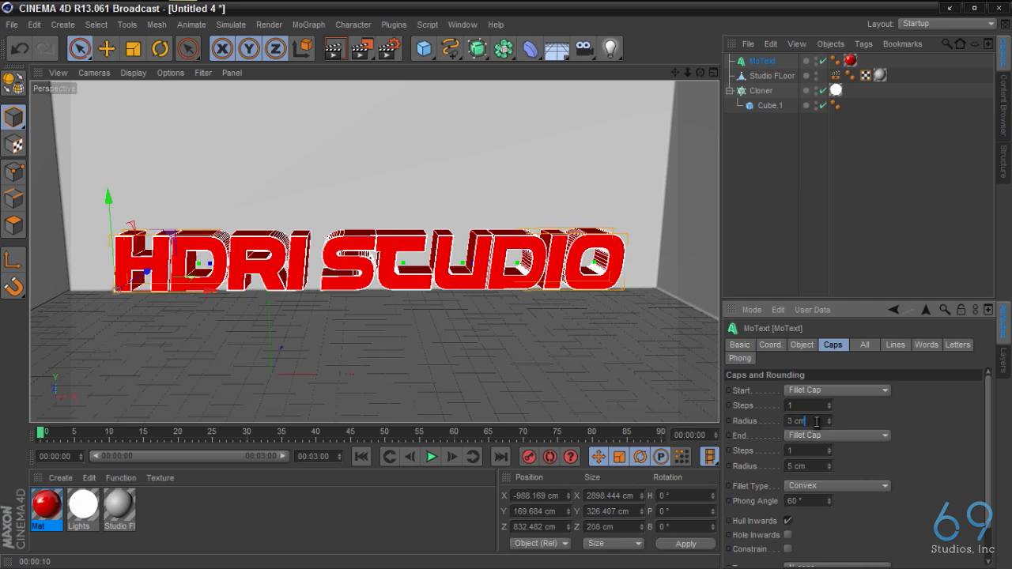
scroll(817, 421, down, 1)
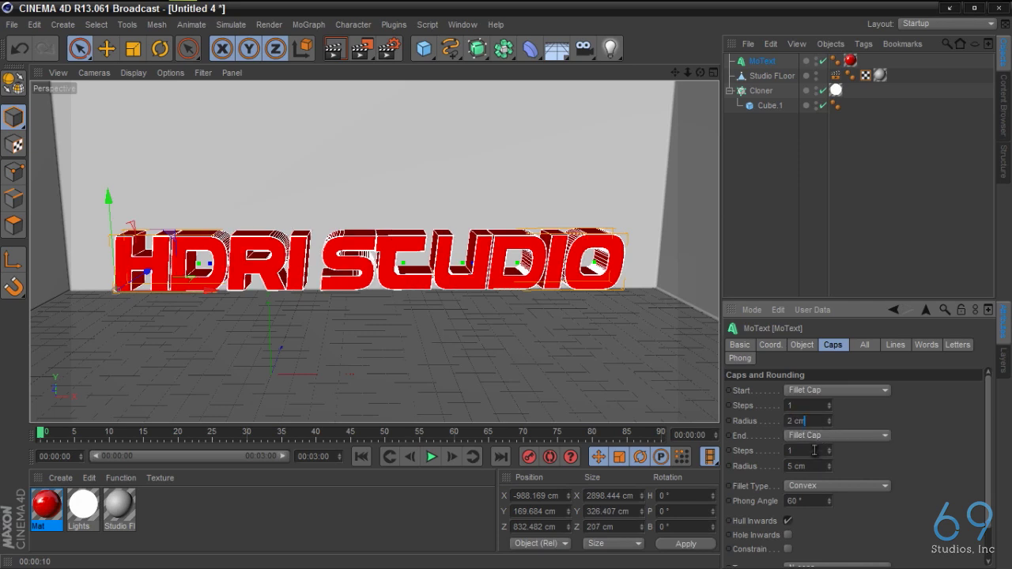
key(Return)
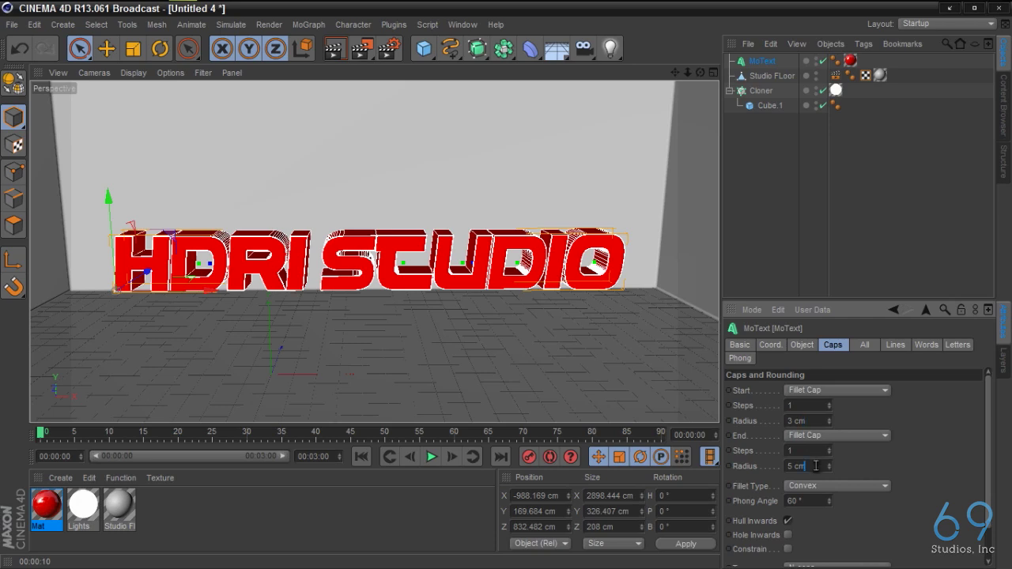
scroll(815, 465, down, 2)
- Render the view again to check the filleted edges of the text
click(340, 55)
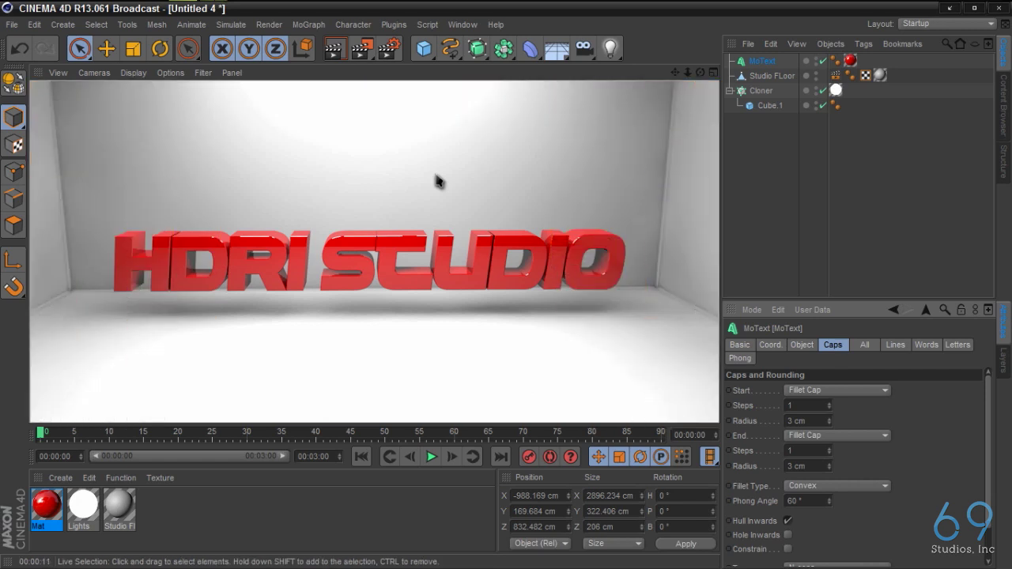
click(441, 207)
scroll(436, 210, down, 5)
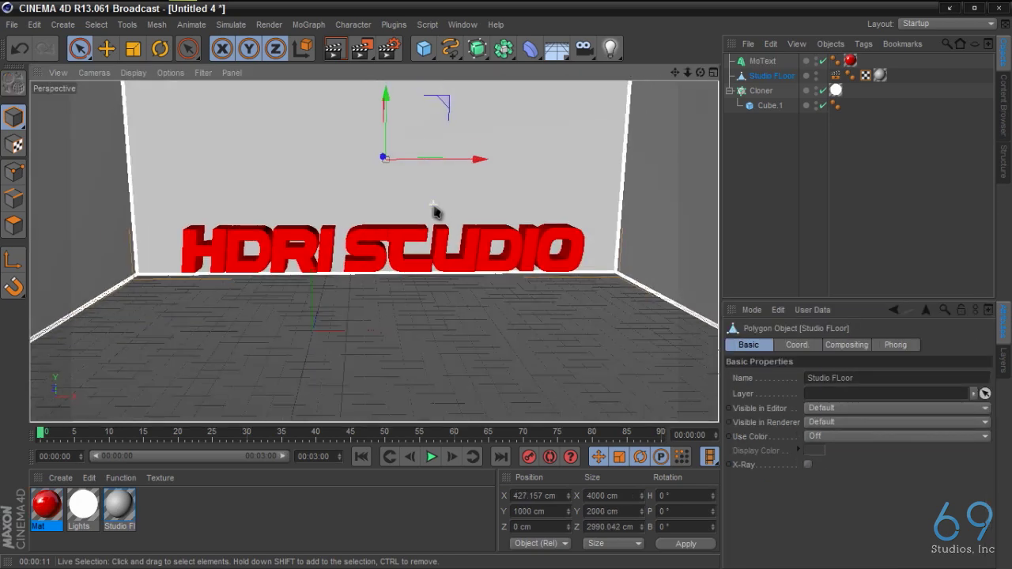
- Hide the existing ceiling-light Cloner in the viewport and rename it Light One
drag(678, 74, 655, 129)
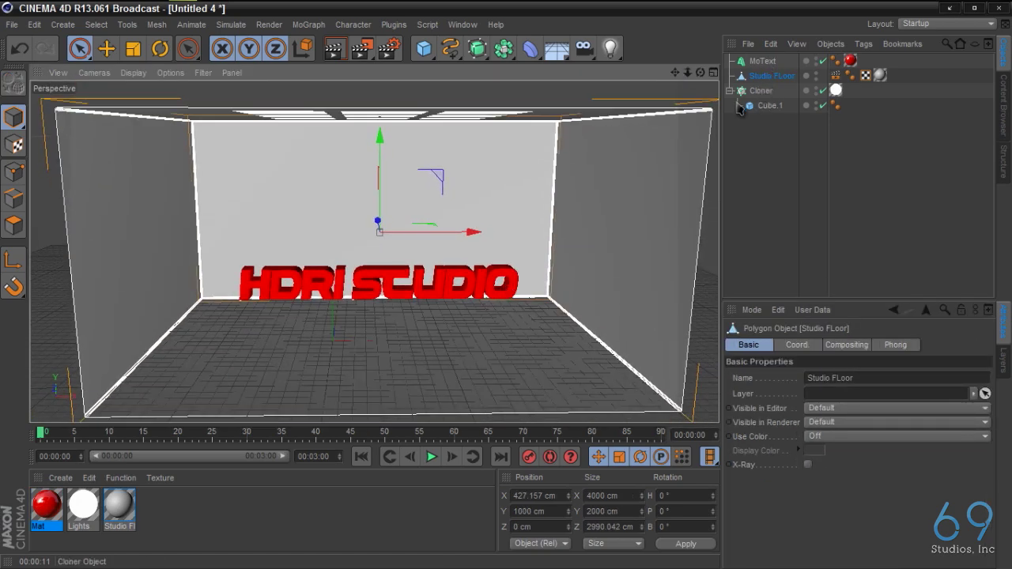
click(729, 92)
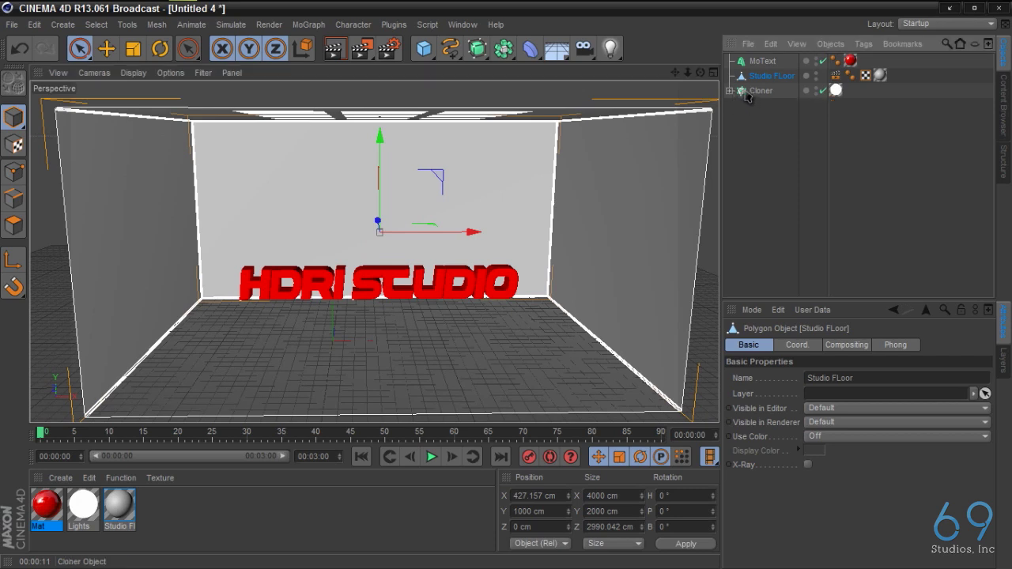
click(820, 90)
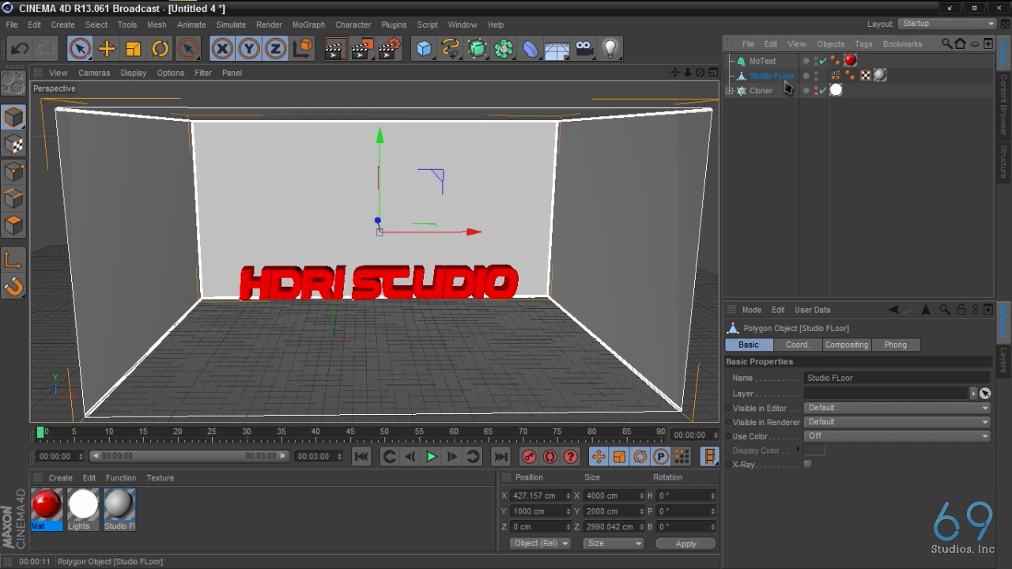
click(760, 91)
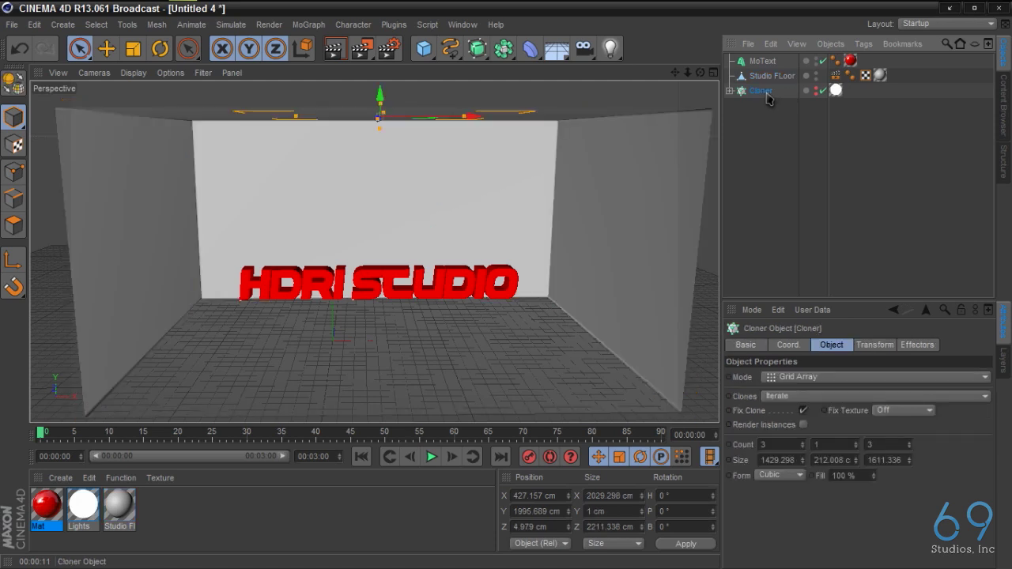
double_click(764, 91)
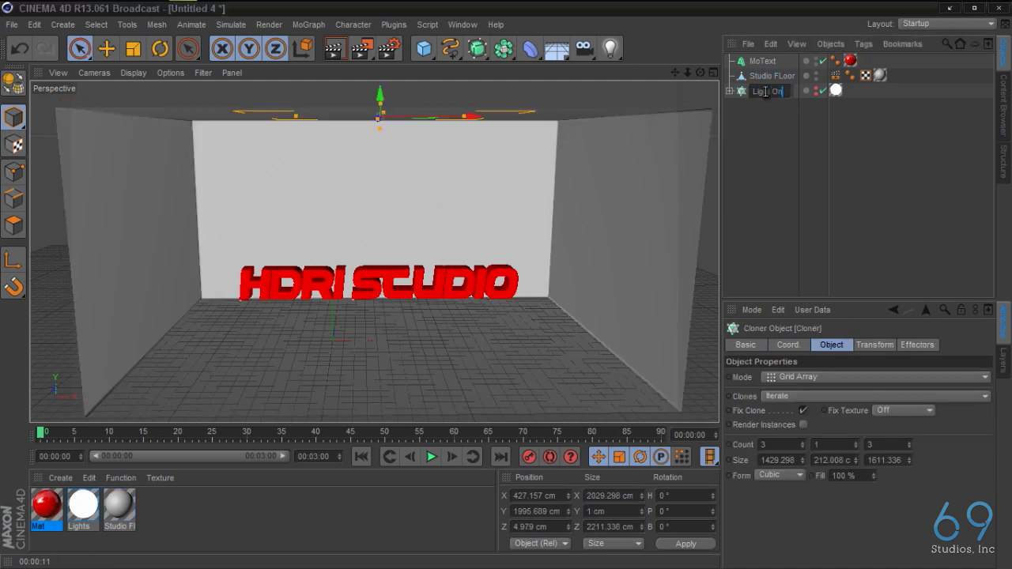
key(Return)
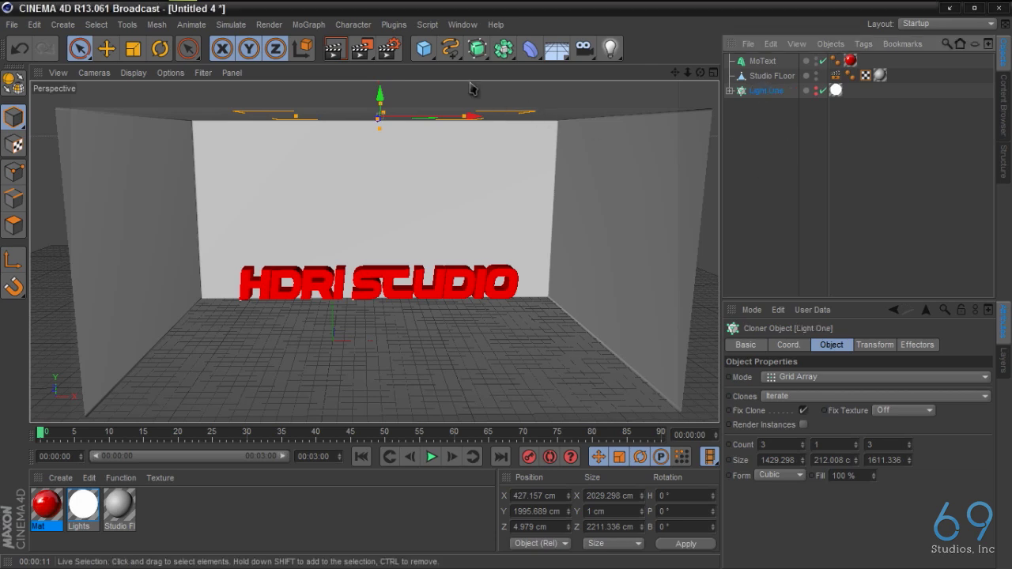
- Add a cube in the room, raise it to about 702 cm and widen it along X to about 320 cm
click(424, 48)
drag(332, 249, 335, 171)
mouse_move(344, 275)
mouse_down()
mouse_move(427, 277)
mouse_move(348, 277)
mouse_up()
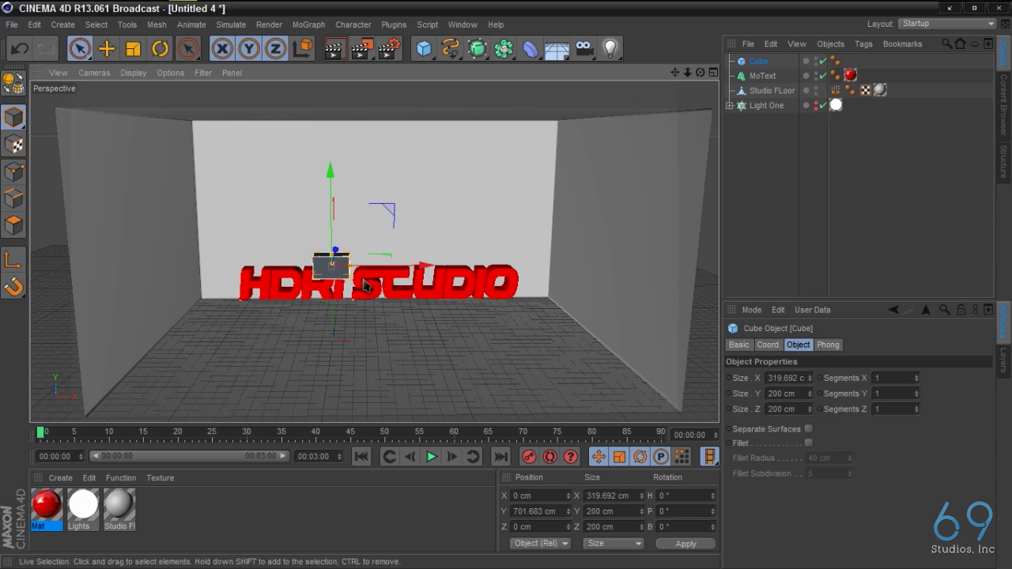
- Stretch the cube along the room's depth to a Z size of about 2060 cm
scroll(366, 285, up, 5)
drag(700, 72, 503, 292)
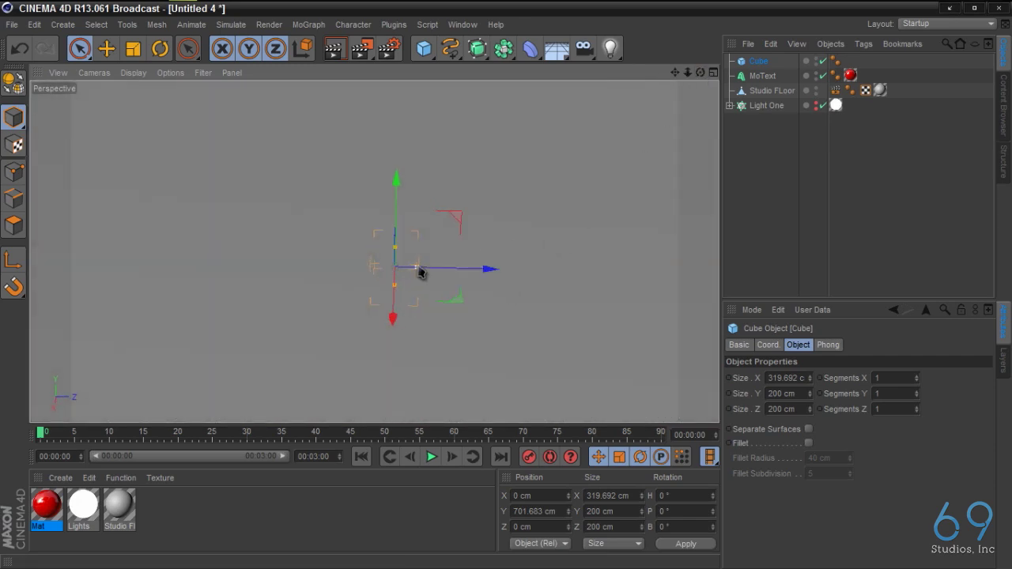
drag(419, 270, 673, 318)
drag(701, 73, 506, 288)
alt+right_drag(318, 253, 419, 223)
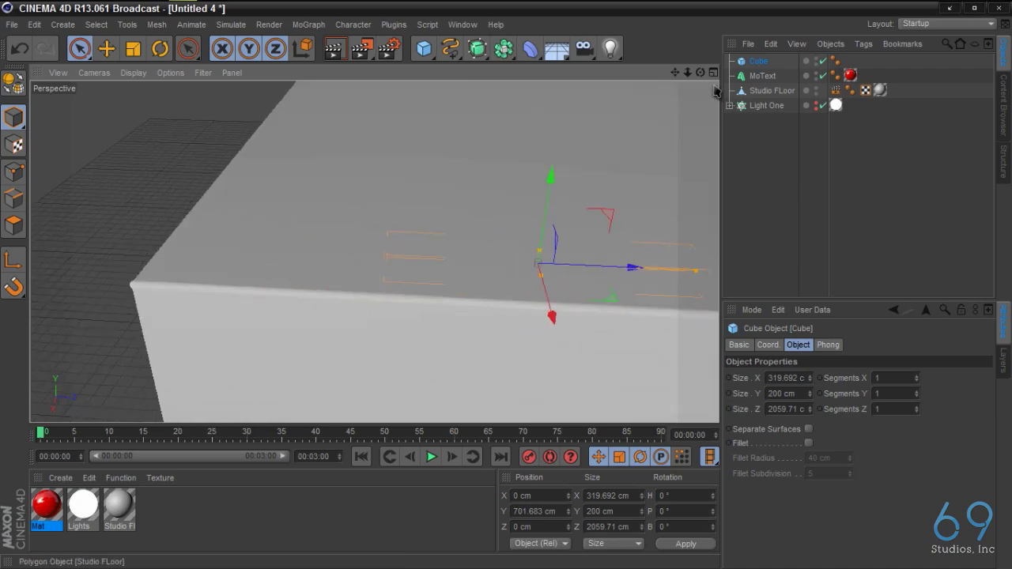
drag(701, 73, 508, 291)
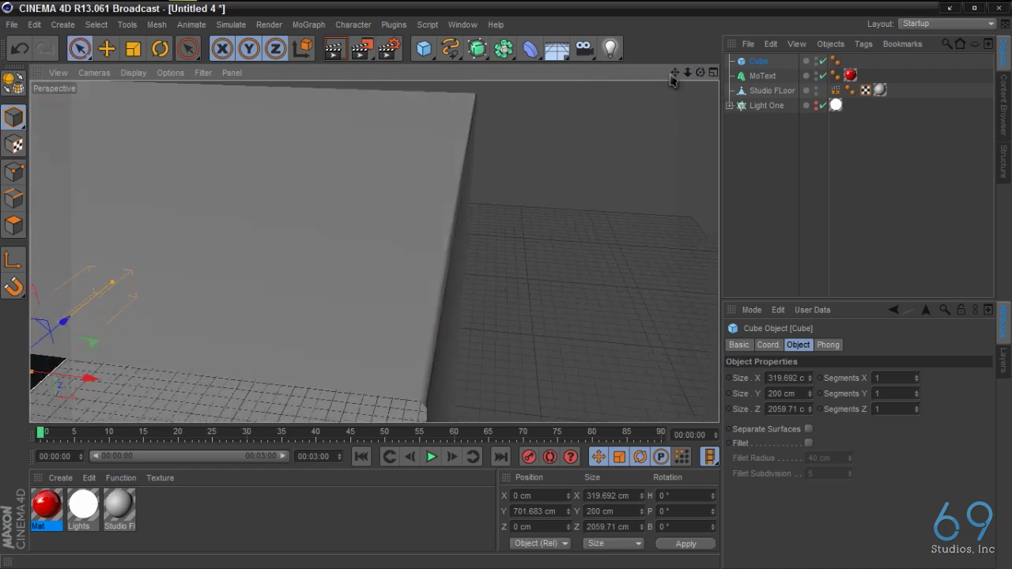
mouse_move(671, 79)
mouse_down()
mouse_move(515, 293)
mouse_move(671, 79)
mouse_up()
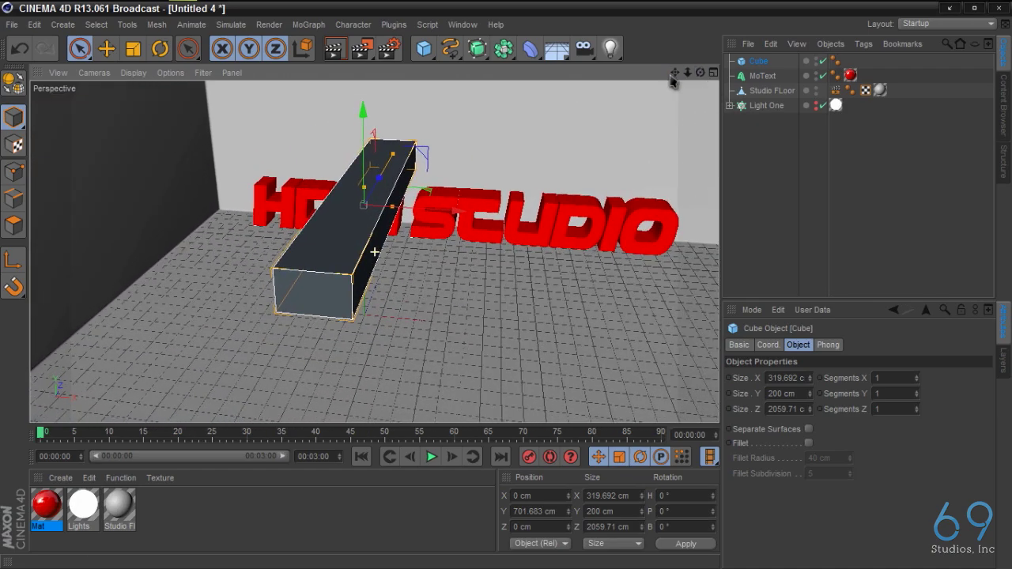
- Flatten the long cube into a thin plate with a Y size of 1 cm
double_click(782, 393)
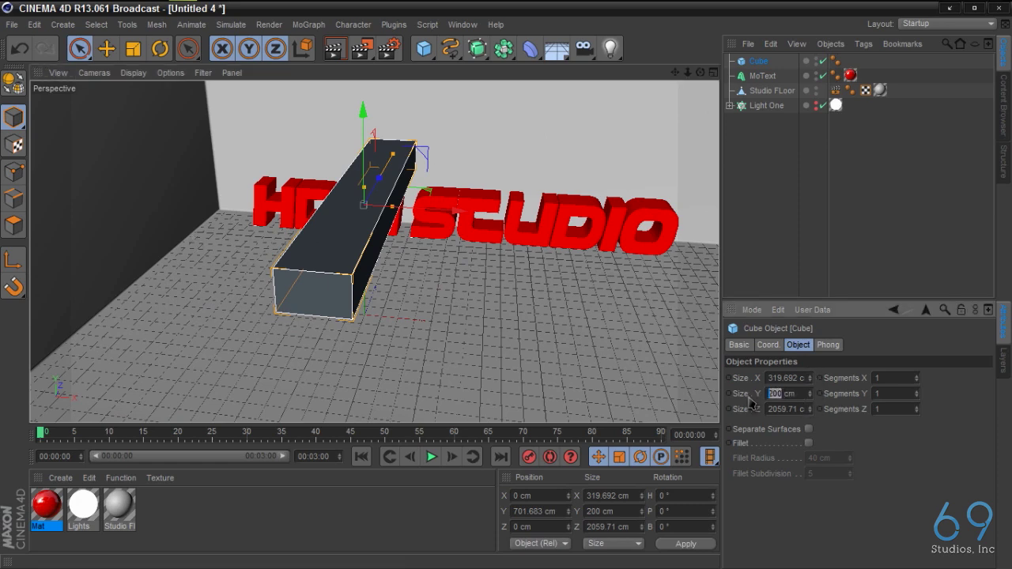
text(1)
click(771, 380)
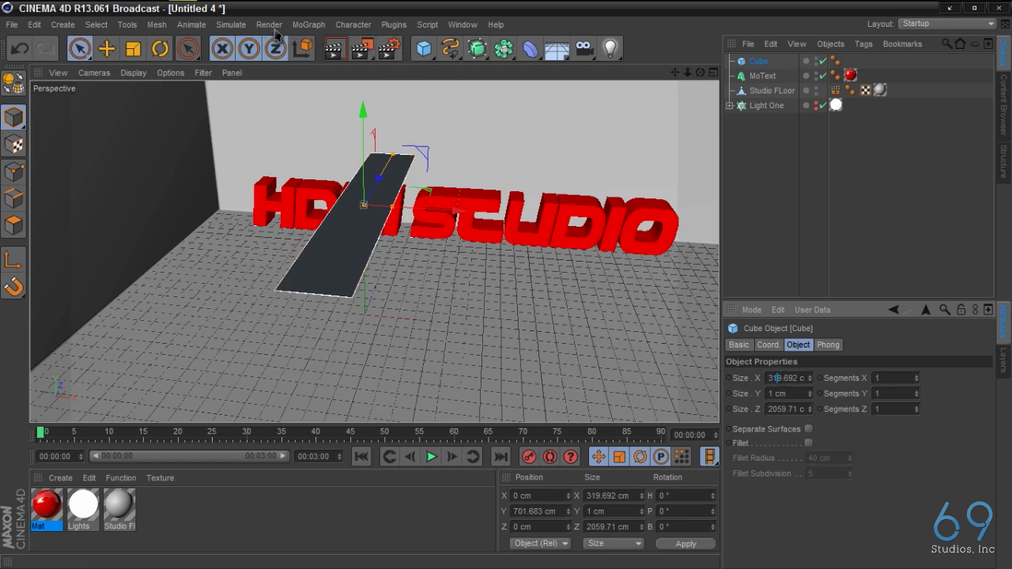
- Create a MoGraph Cloner, place it below Light One in the hierarchy, and make the flat cube its child
click(244, 27)
mouse_move(302, 28)
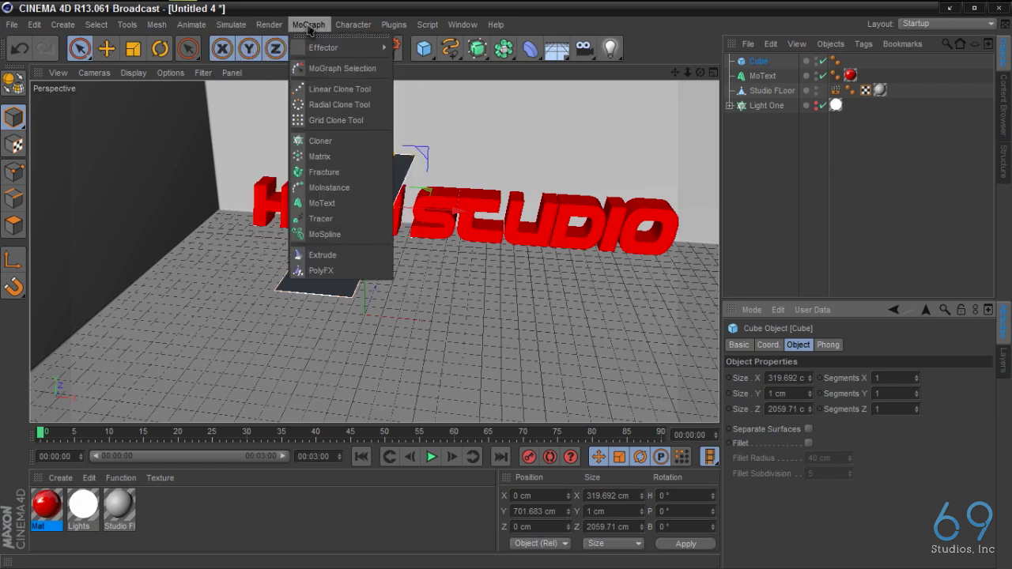
click(316, 140)
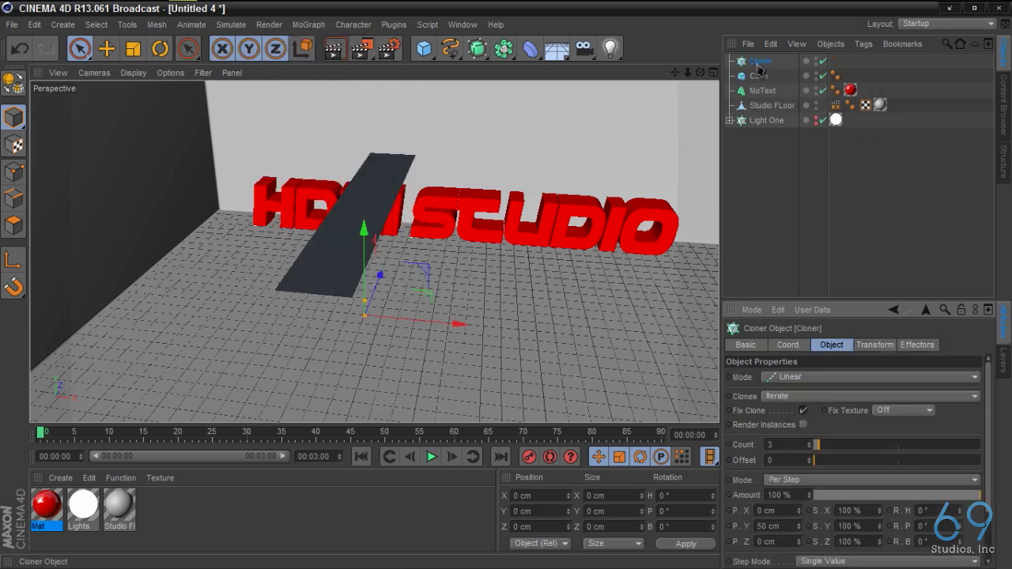
drag(757, 69, 770, 150)
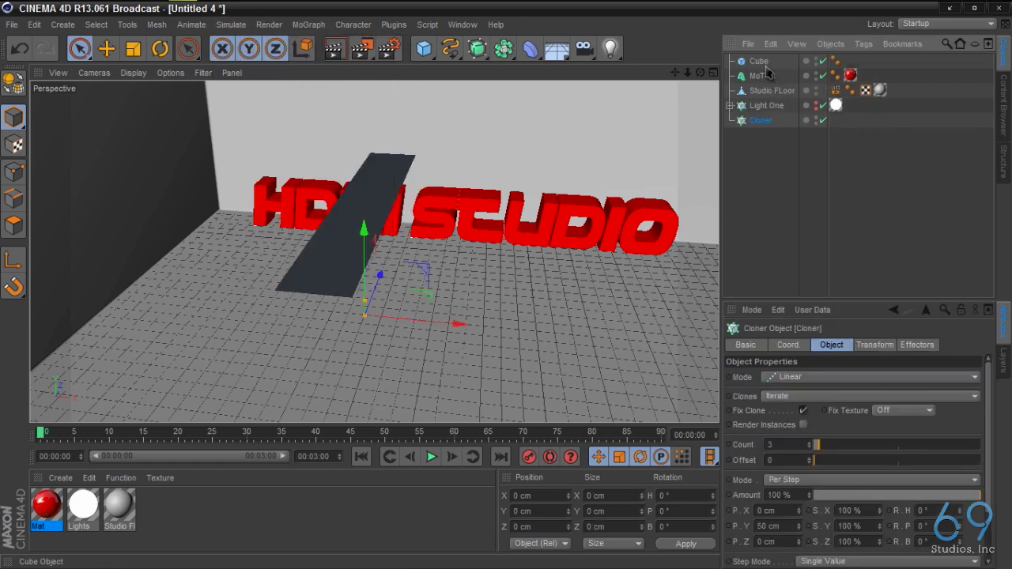
drag(763, 119, 764, 120)
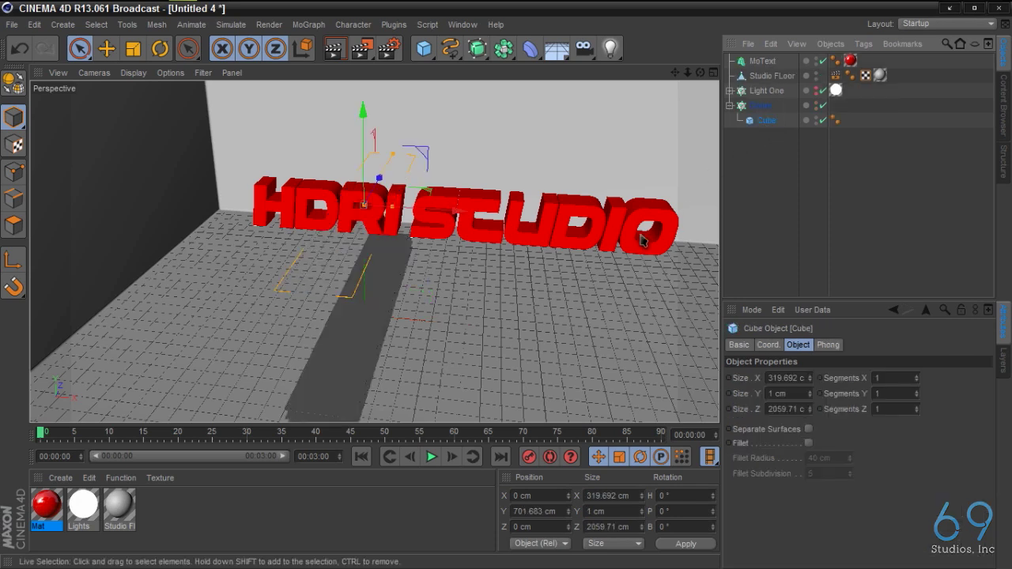
- Set the new Cloner to Grid Array with a 3 × 1 × 3 count and spread it to an X size of about 1608 cm
click(757, 107)
click(862, 378)
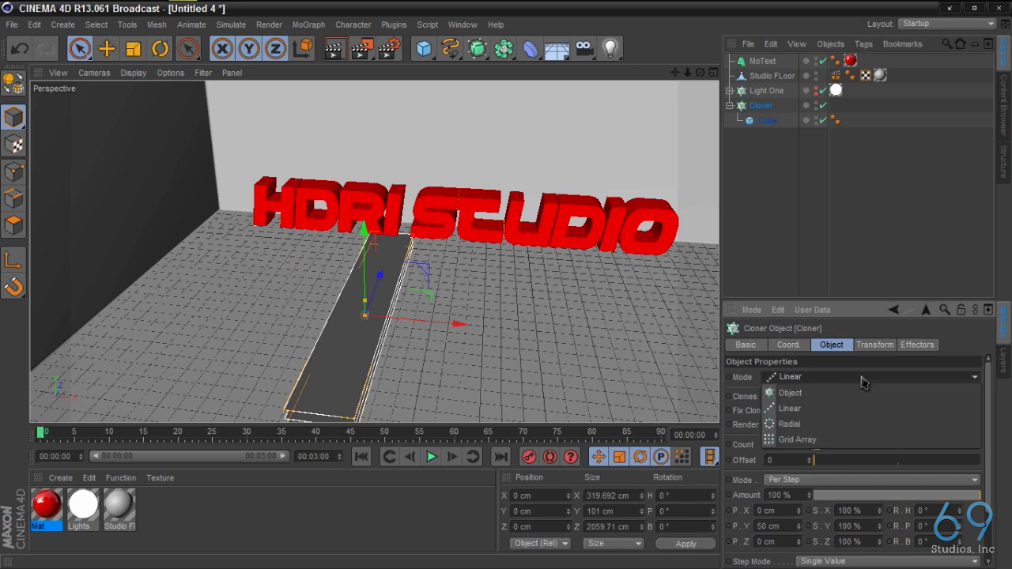
click(856, 438)
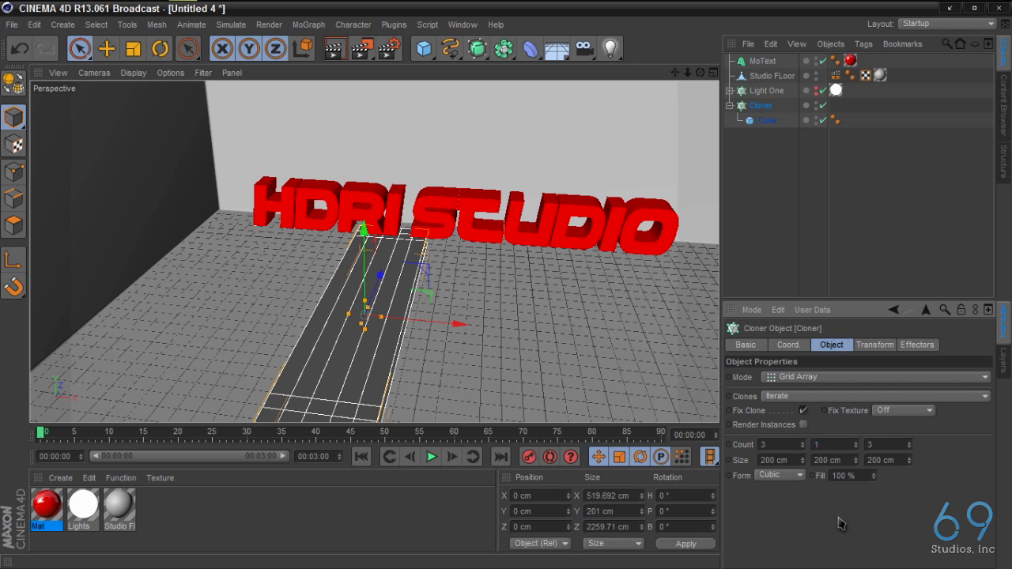
drag(382, 318, 500, 350)
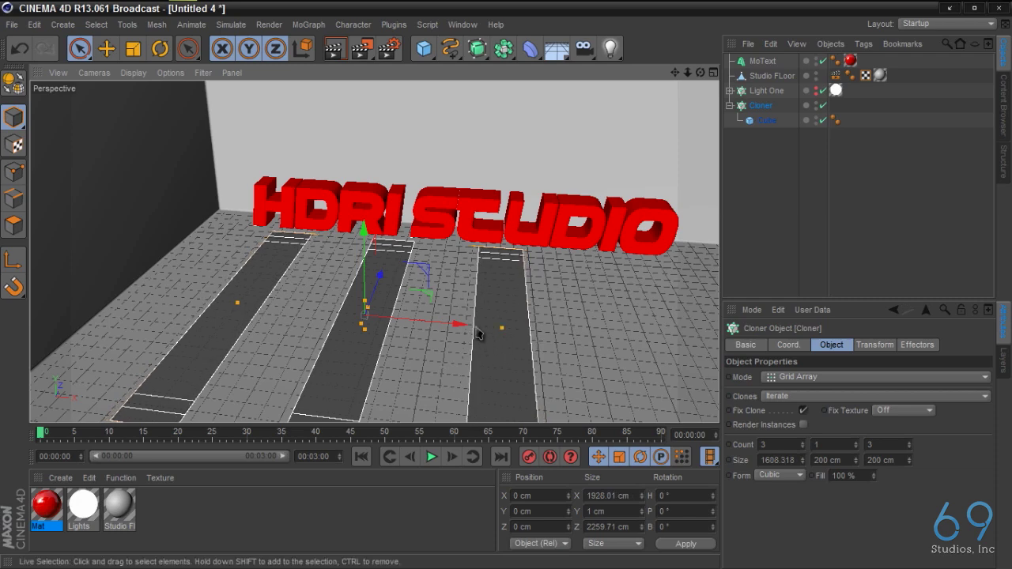
- Center the new Cloner over the room at about X 529 cm and raise it to the ceiling at about Y 2000 cm
drag(457, 324, 628, 334)
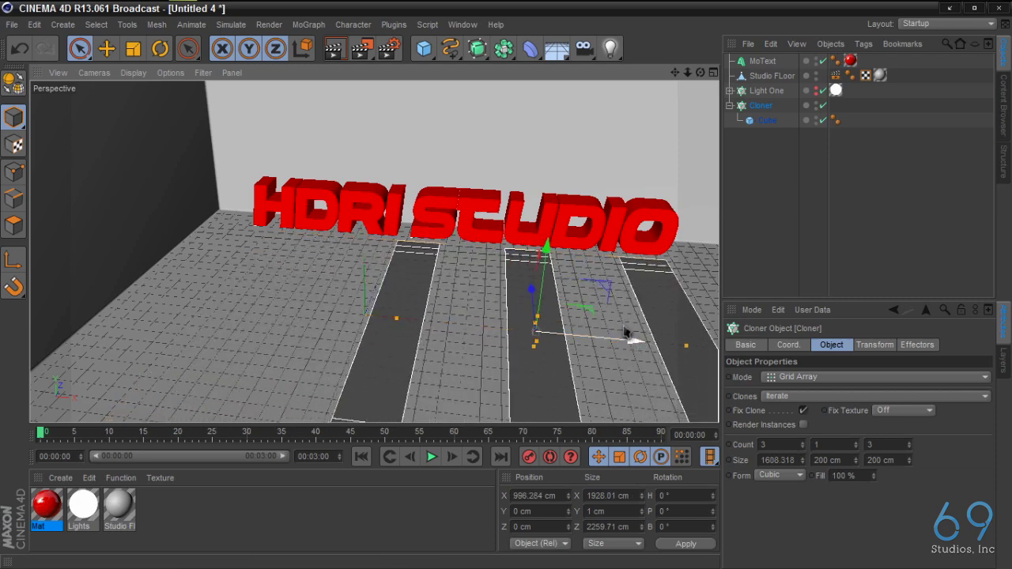
scroll(628, 324, down, 10)
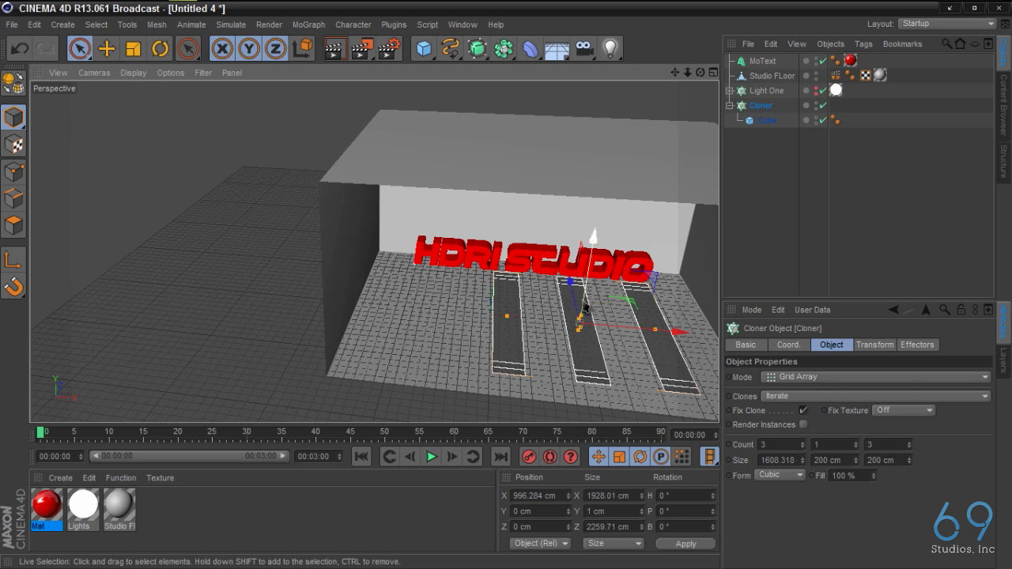
drag(670, 335, 630, 342)
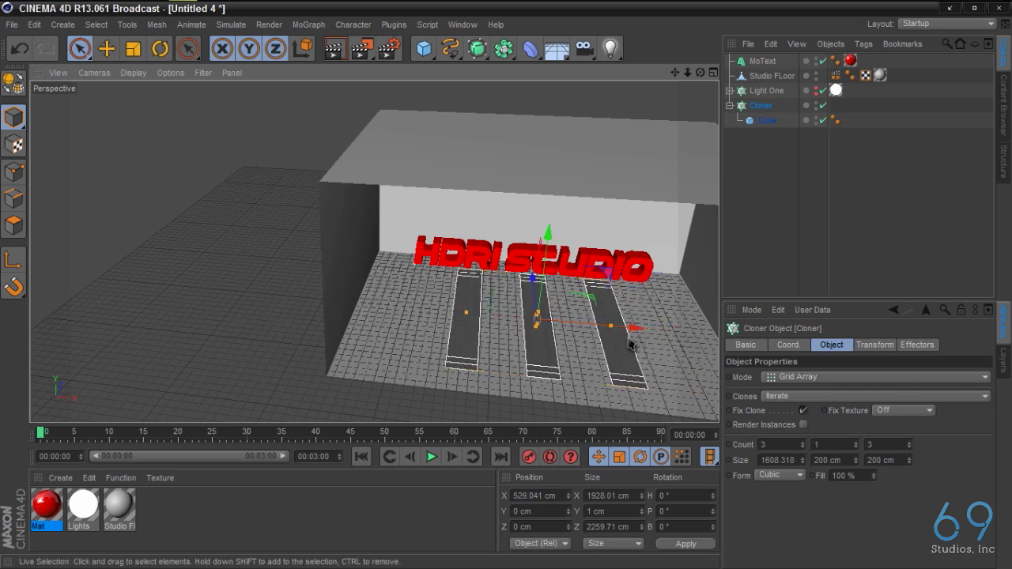
drag(549, 234, 562, 120)
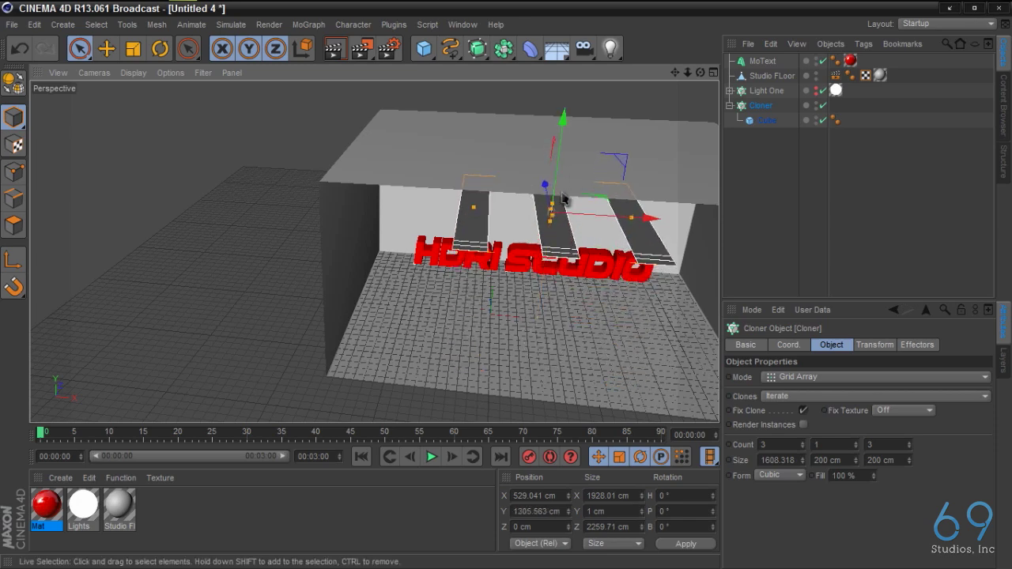
alt+right_drag(561, 192, 582, 209)
scroll(582, 208, up, 3)
mouse_move(700, 73)
mouse_down()
mouse_move(506, 287)
mouse_move(530, 152)
mouse_up()
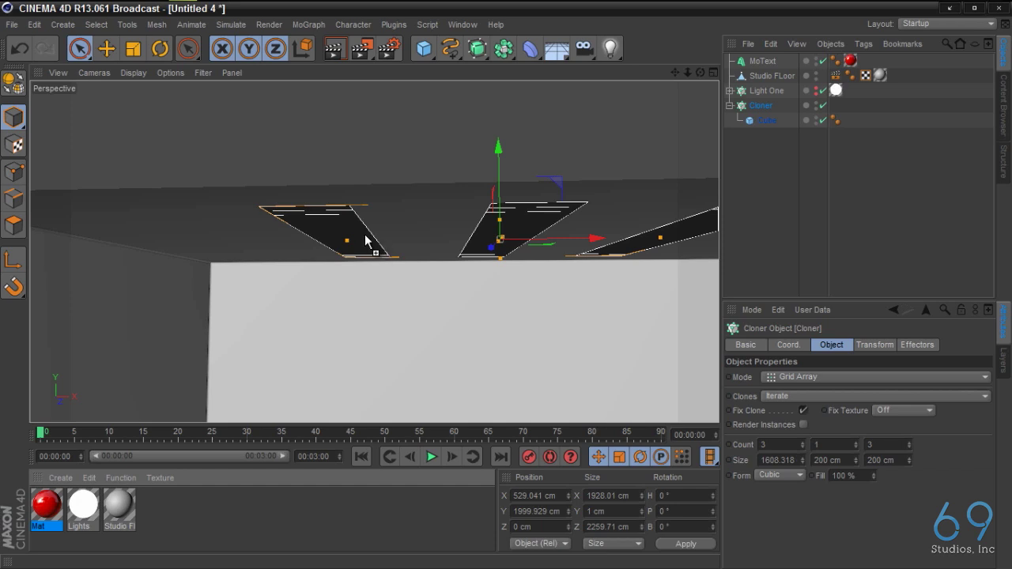
- Apply the Lights material to the new Cloner's ceiling strips and frame the HDRI STUDIO text from the front
drag(366, 241, 368, 242)
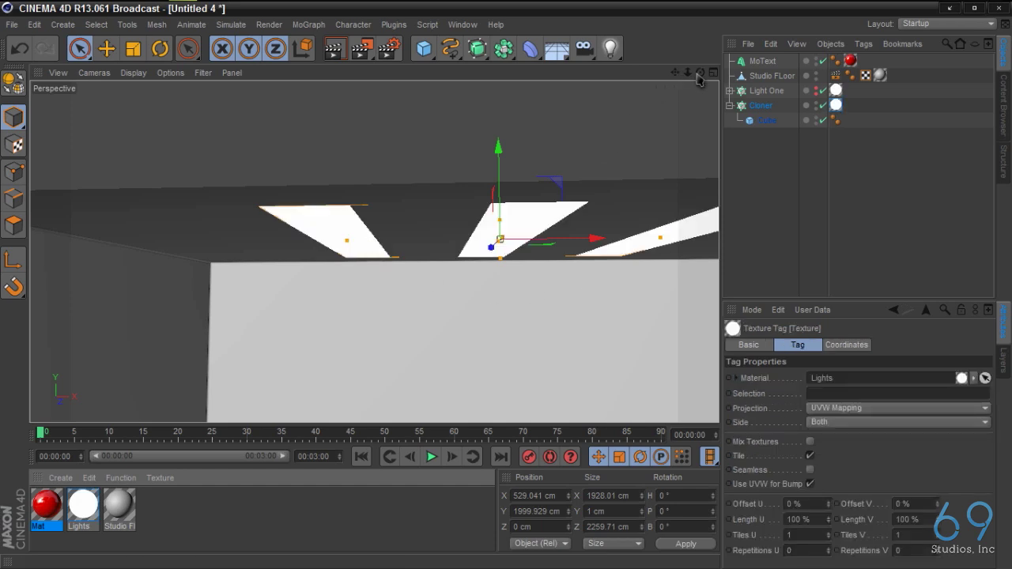
drag(699, 77, 509, 289)
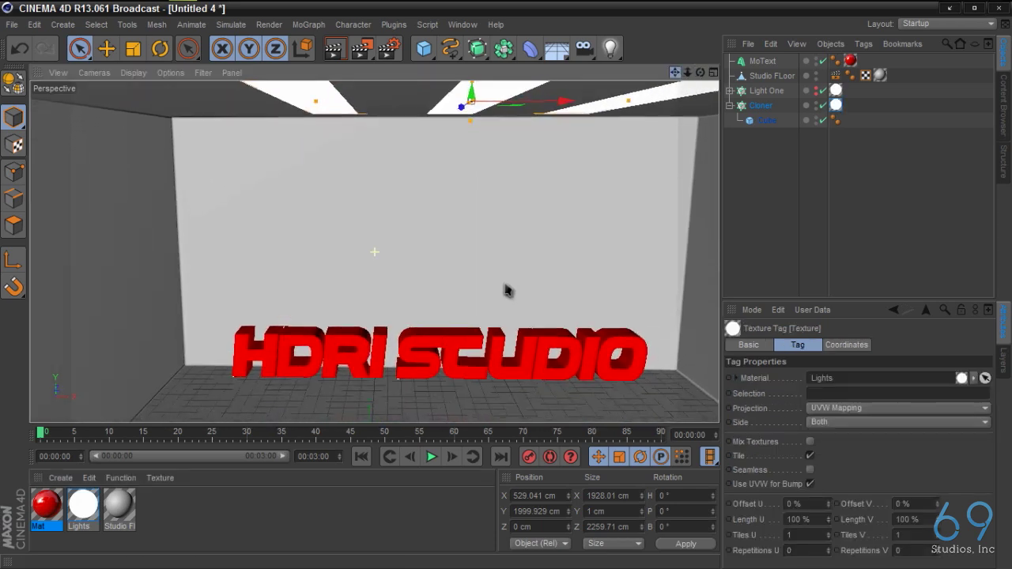
alt+middle_drag(507, 290, 455, 223)
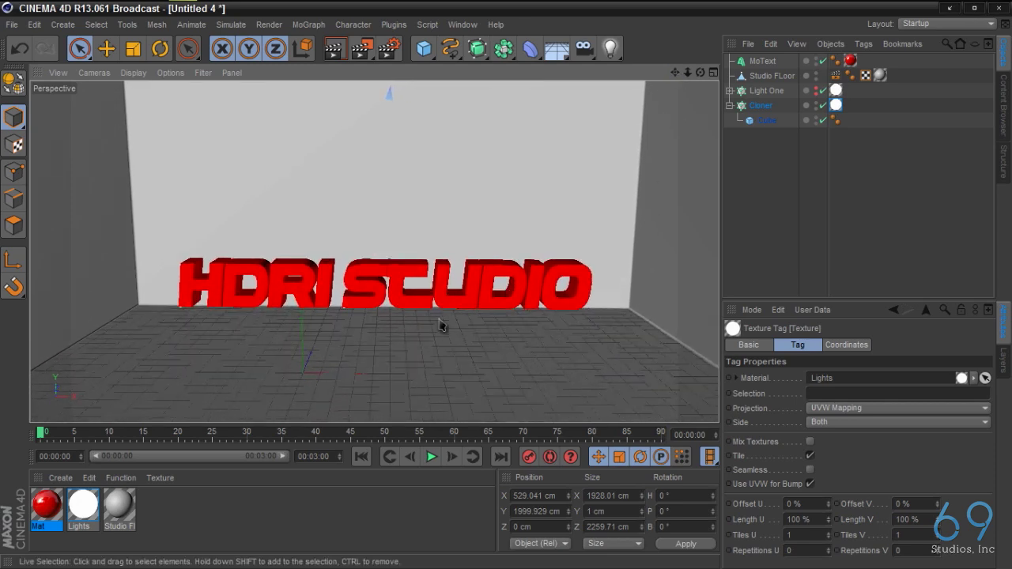
alt+right_drag(441, 325, 421, 294)
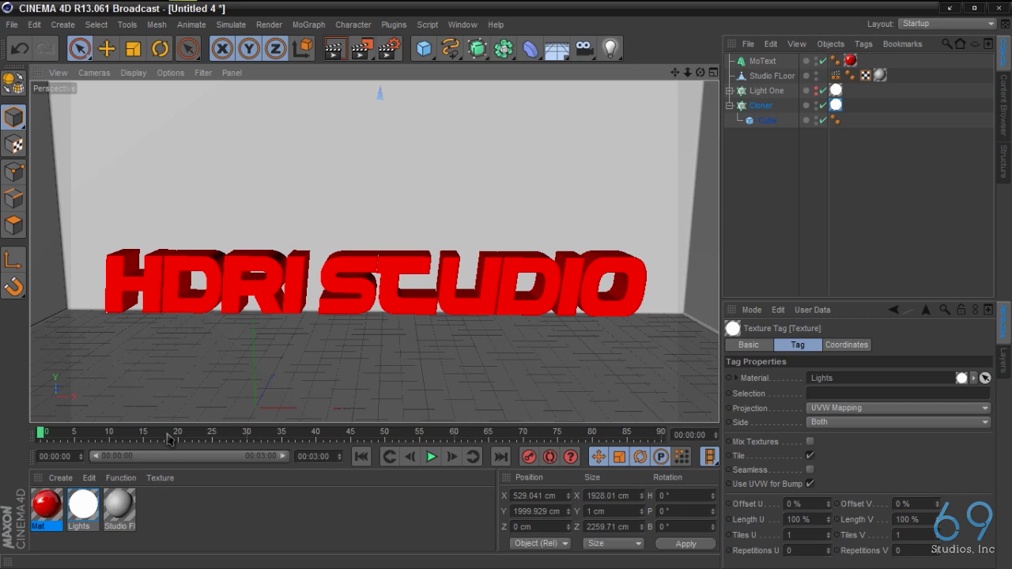
right_click(771, 120)
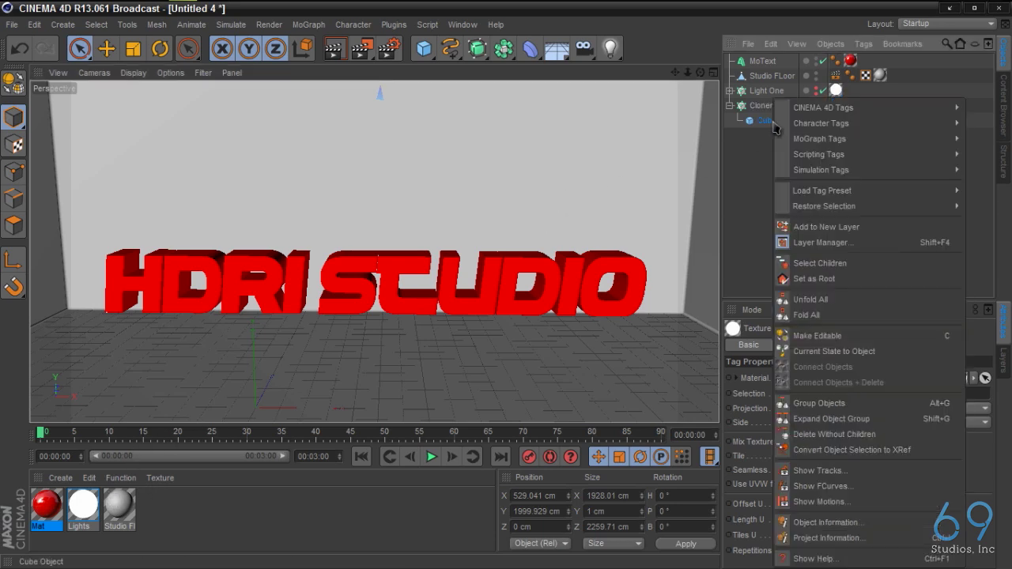
mouse_move(828, 115)
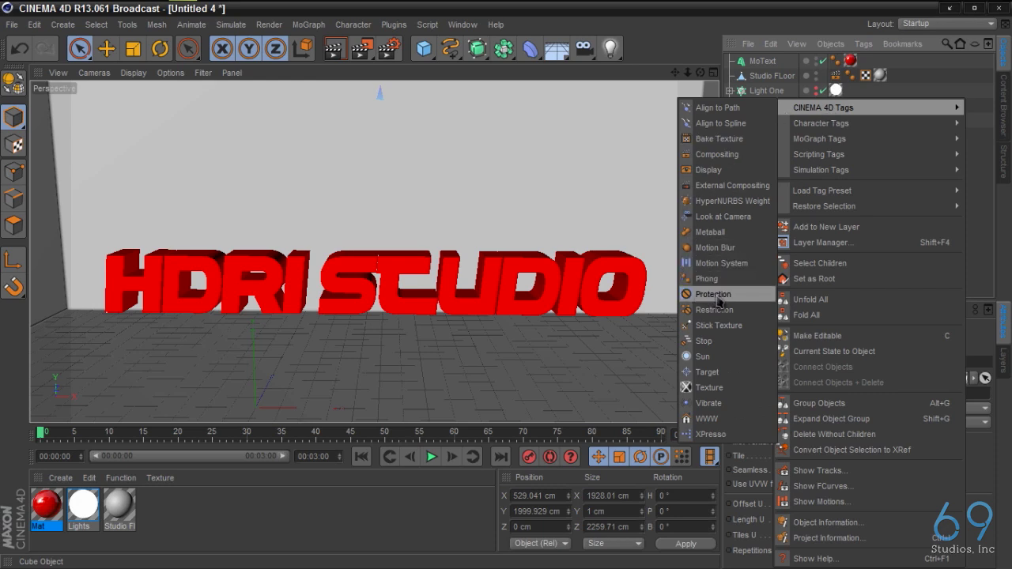
click(363, 353)
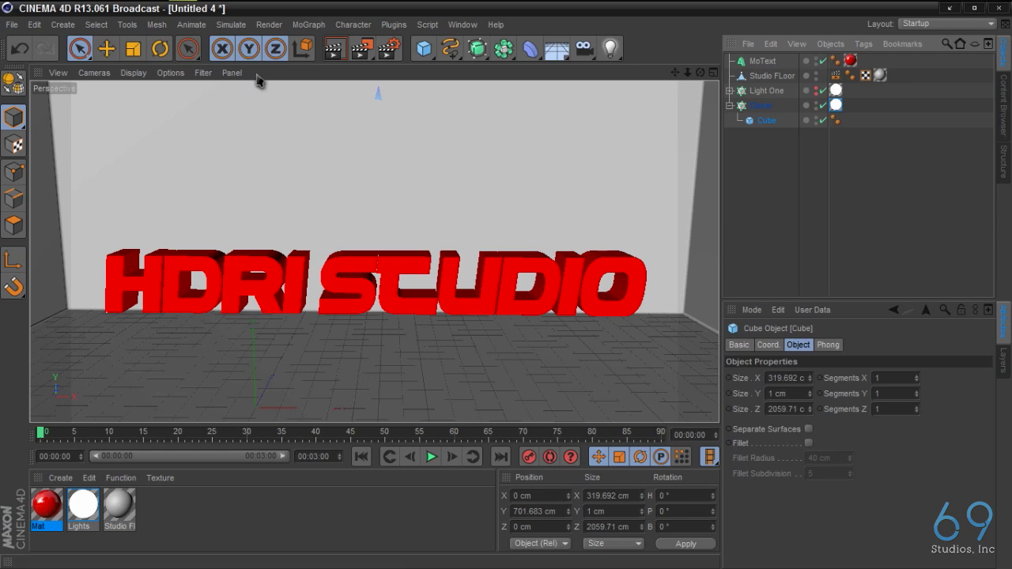
- Render the view to check how the long ceiling strips light the text and reflect in it
click(334, 52)
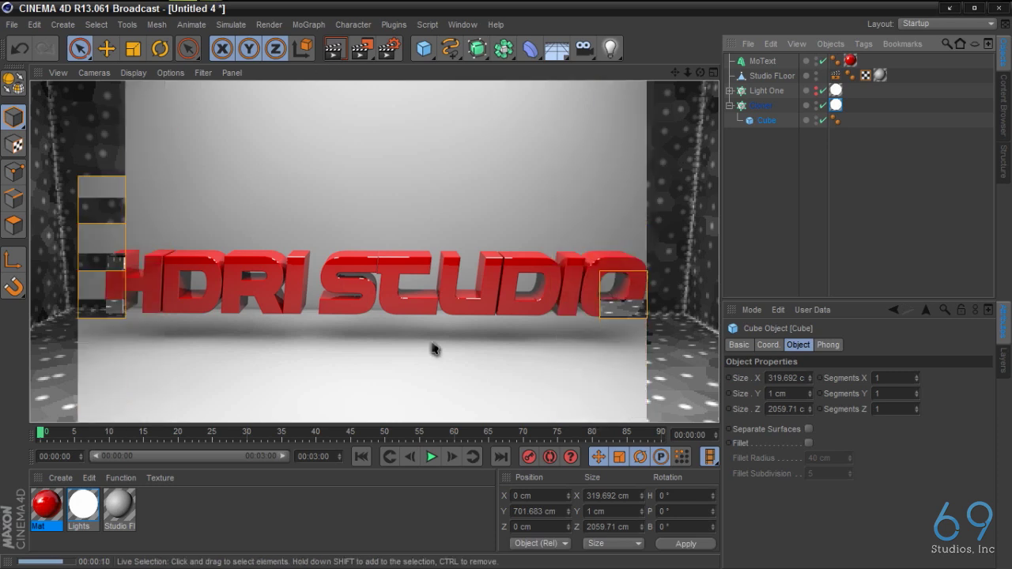
click(413, 301)
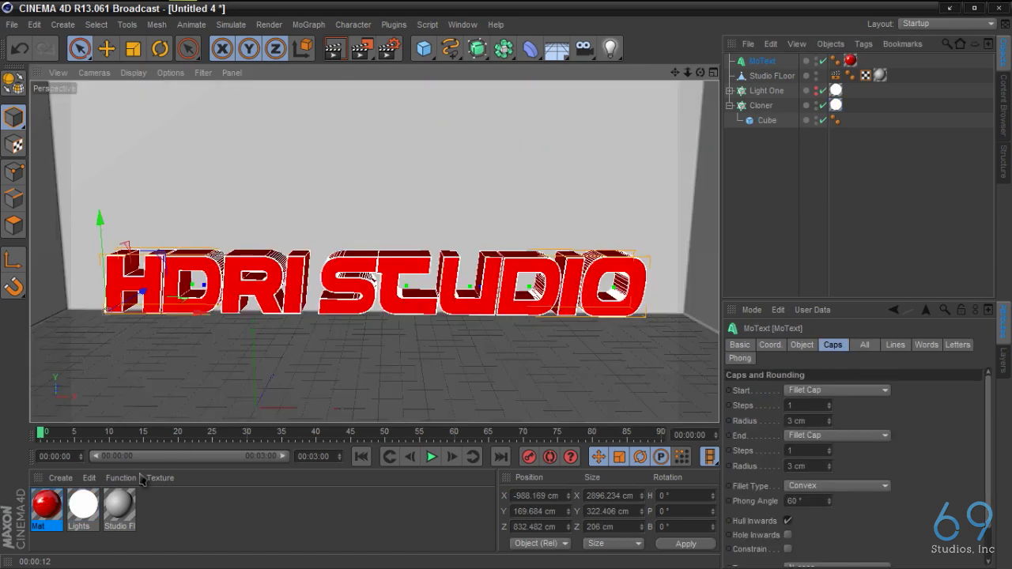
- Set the Lights material's luminance brightness to 200 % and render the view to check the ceiling strips' lighting
double_click(96, 513)
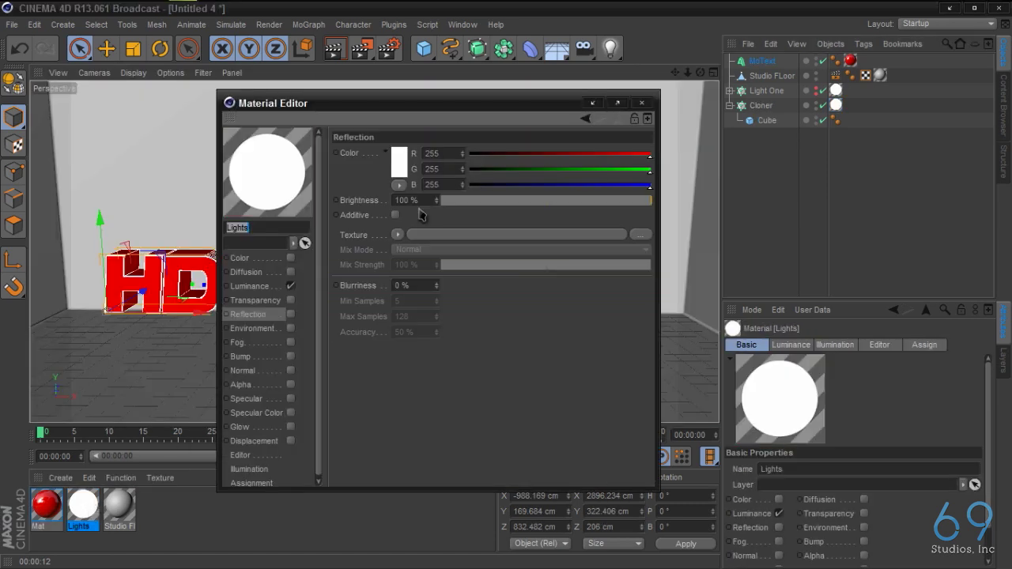
click(251, 286)
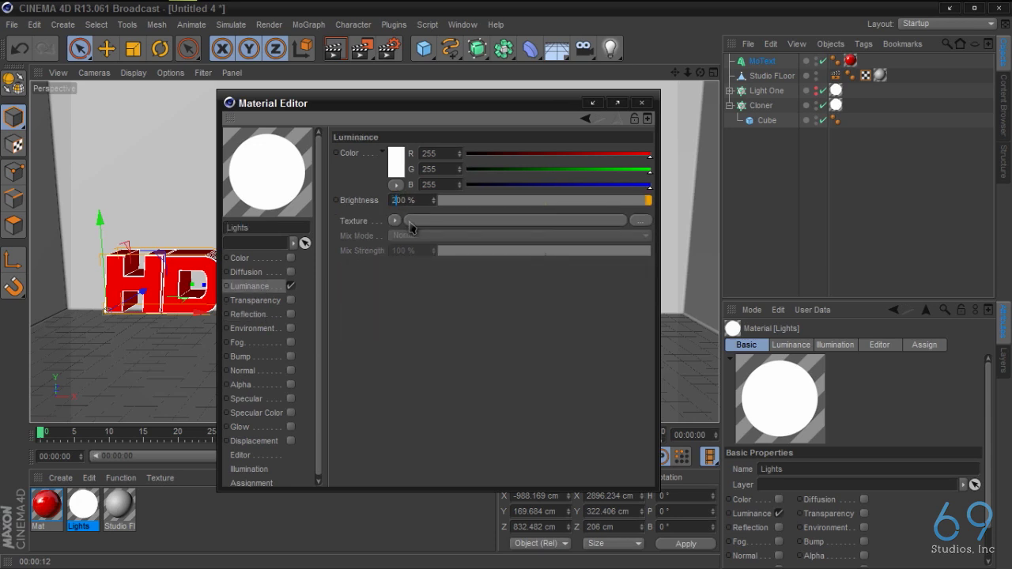
click(642, 103)
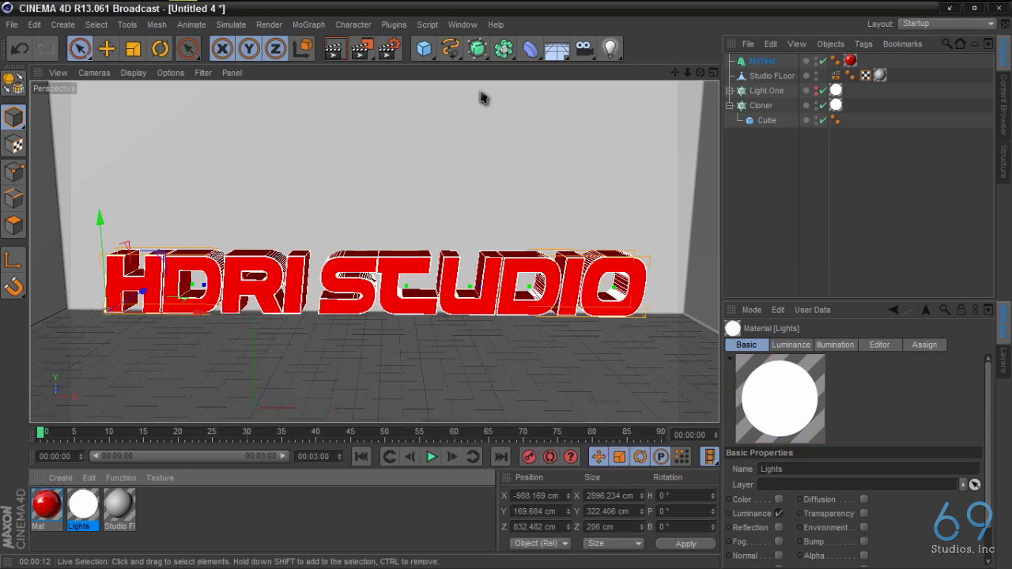
click(334, 49)
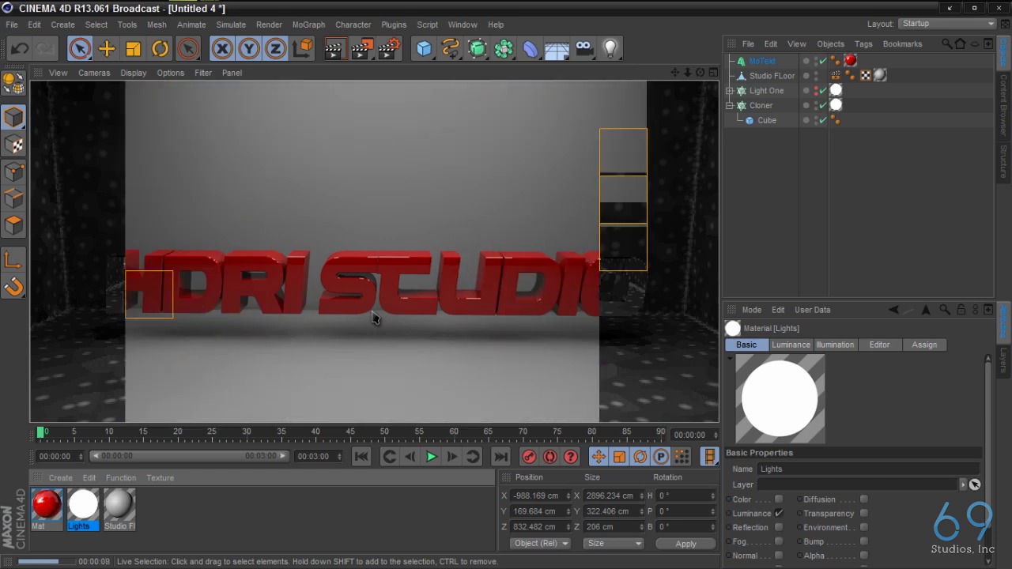
click(374, 316)
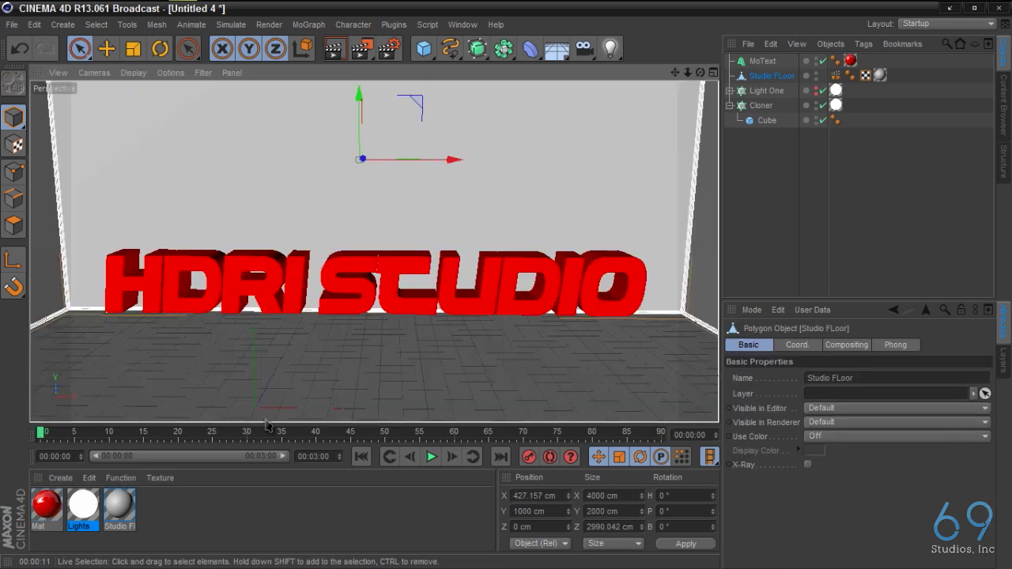
- Tint the Lights material's luminance color light blue (RGB 114, 193, 212) and render the view to check it
double_click(83, 505)
click(396, 162)
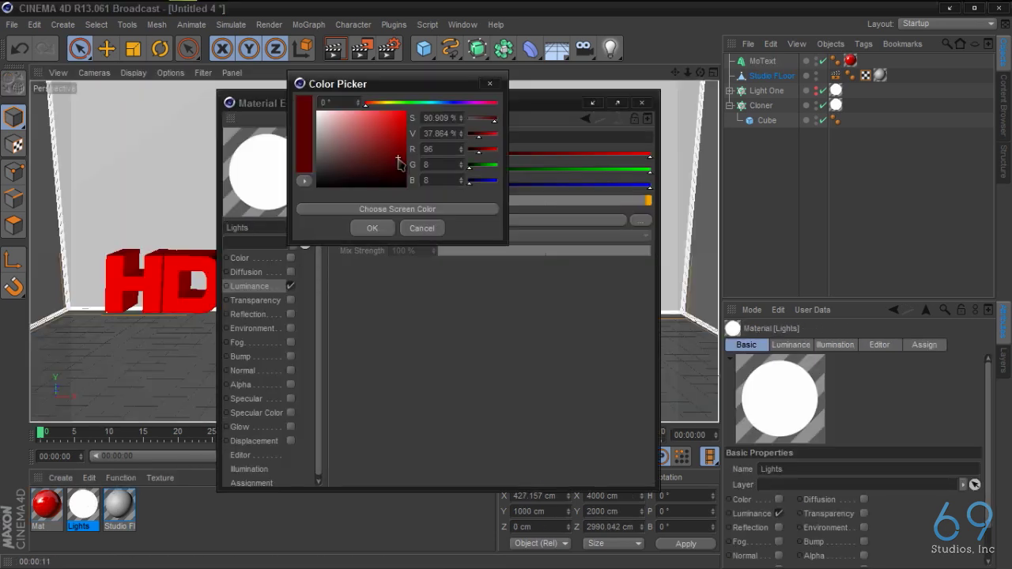
click(403, 132)
click(435, 105)
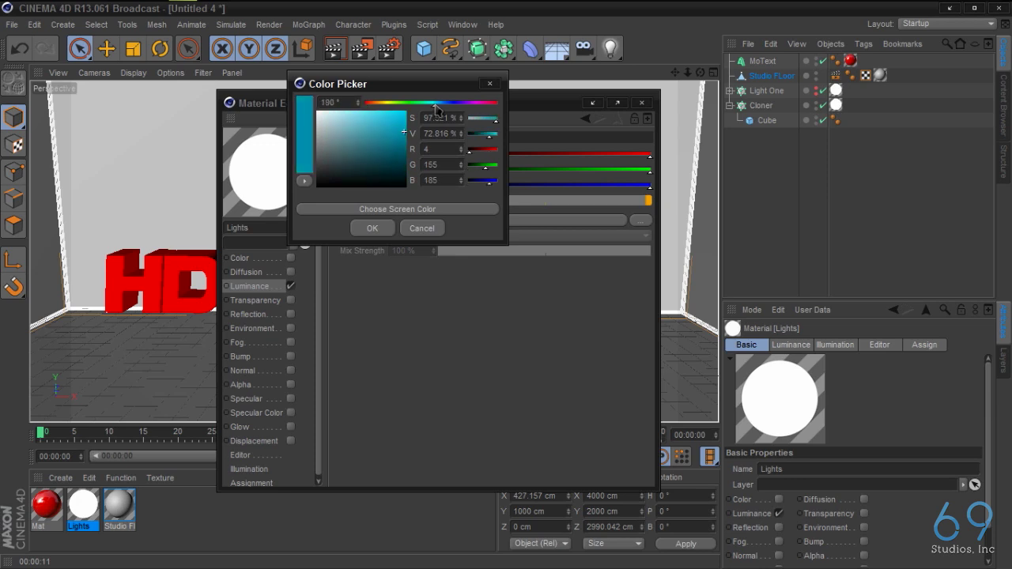
drag(404, 132, 439, 99)
drag(401, 142, 359, 128)
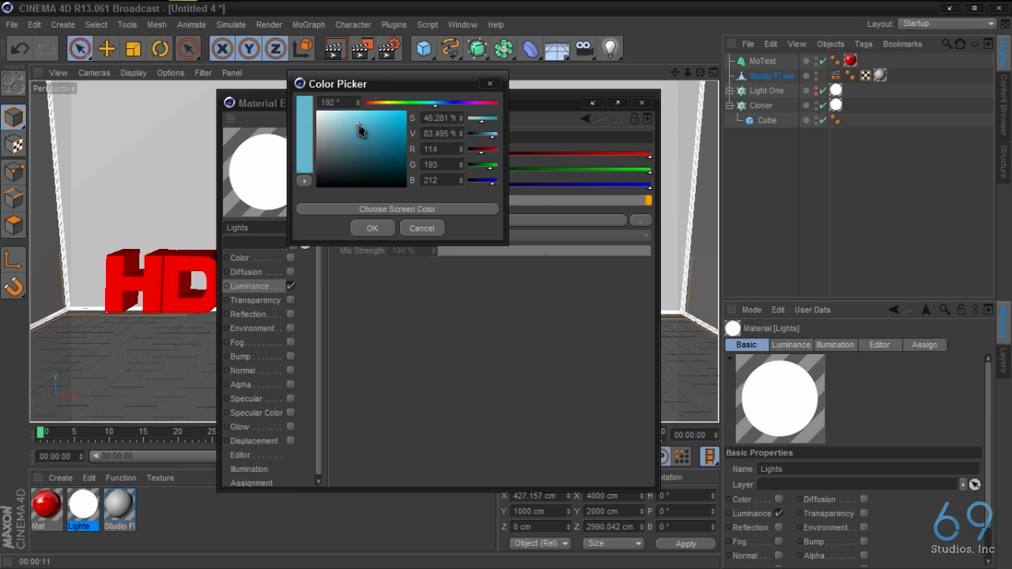
click(371, 227)
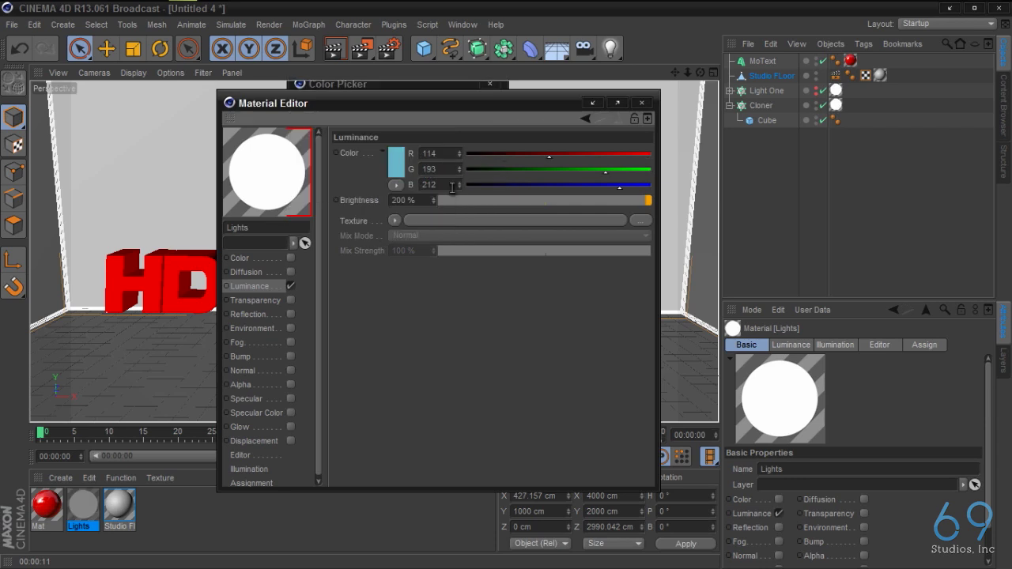
click(642, 103)
click(333, 49)
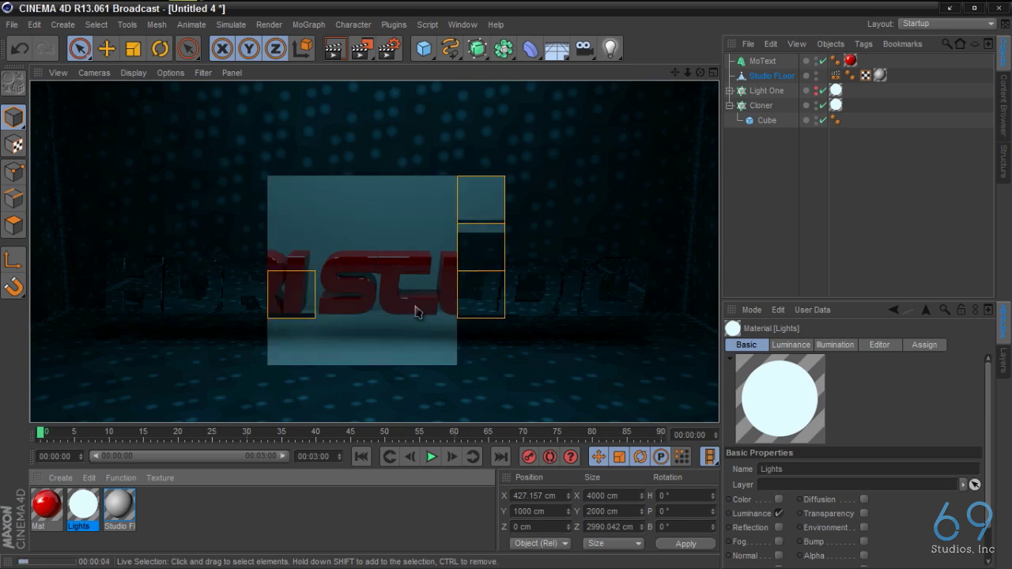
click(261, 395)
- Set the Lights material's luminance brightness to 300 % and render the view with the blue-tinted lighting
double_click(79, 507)
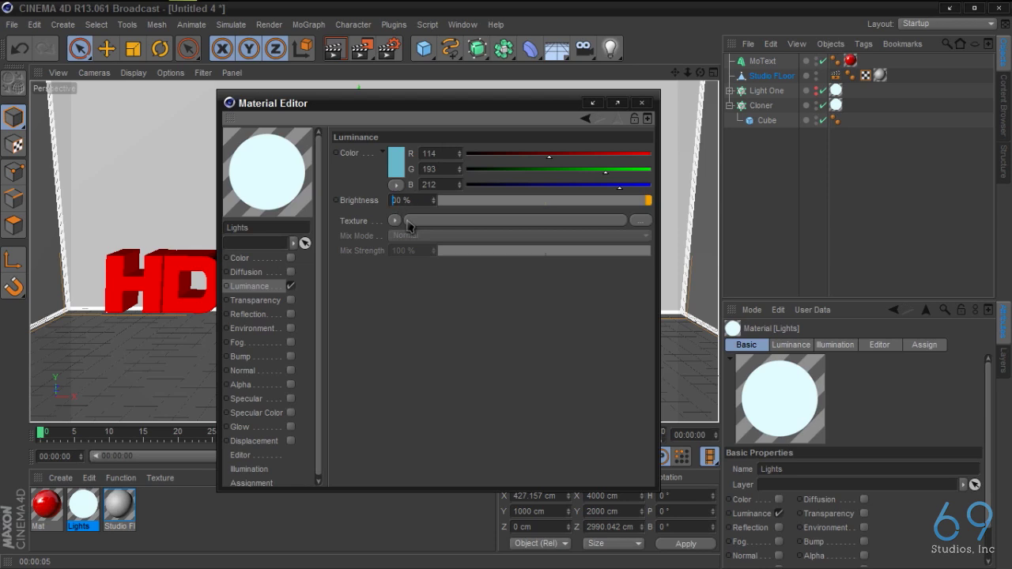
click(642, 103)
click(335, 51)
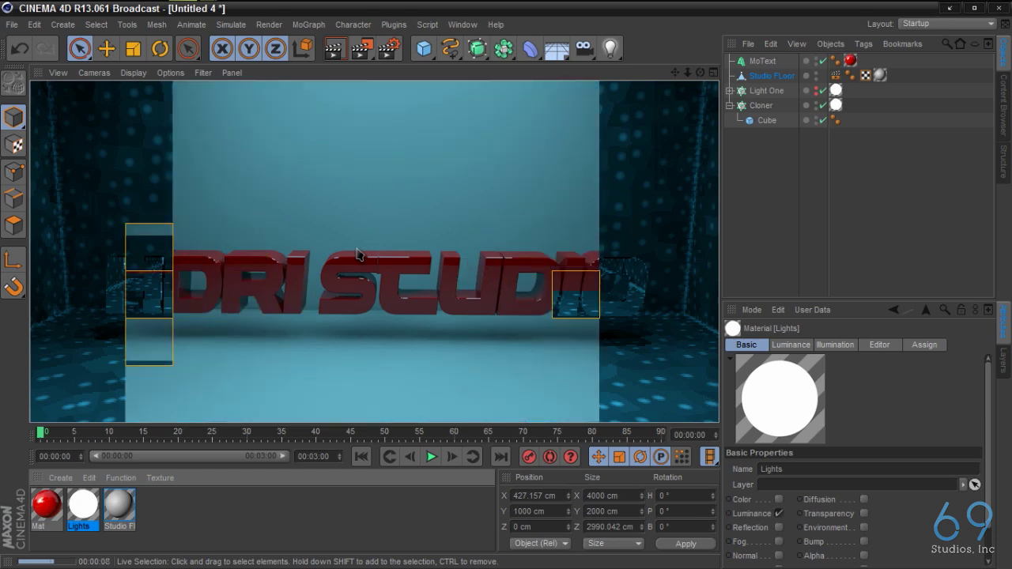
click(387, 234)
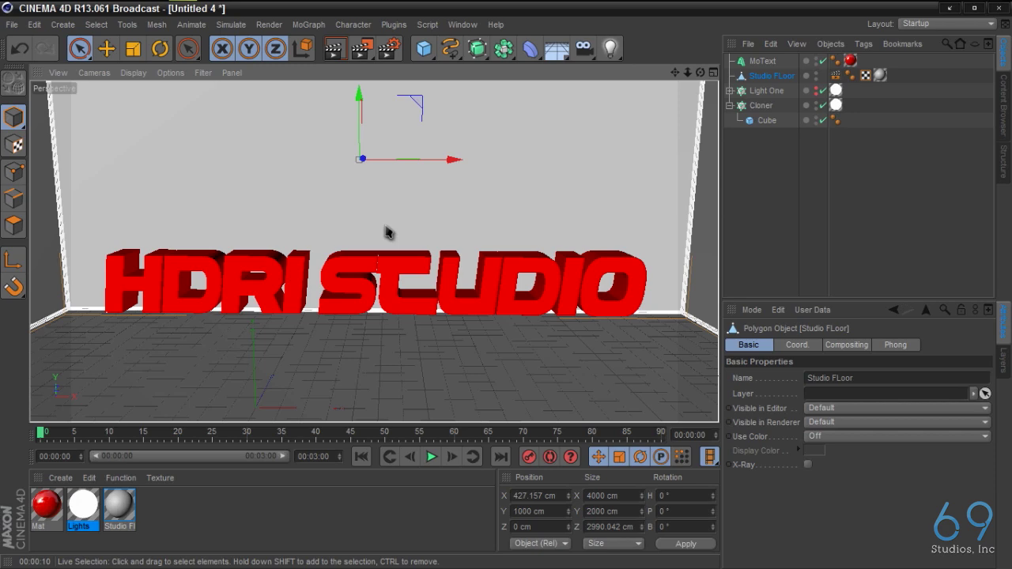
- Hide the Cloner's long ceiling strips in both the editor and the renderer, and collapse the Cloner's hierarchy
scroll(388, 231, down, 5)
scroll(550, 219, up, 1)
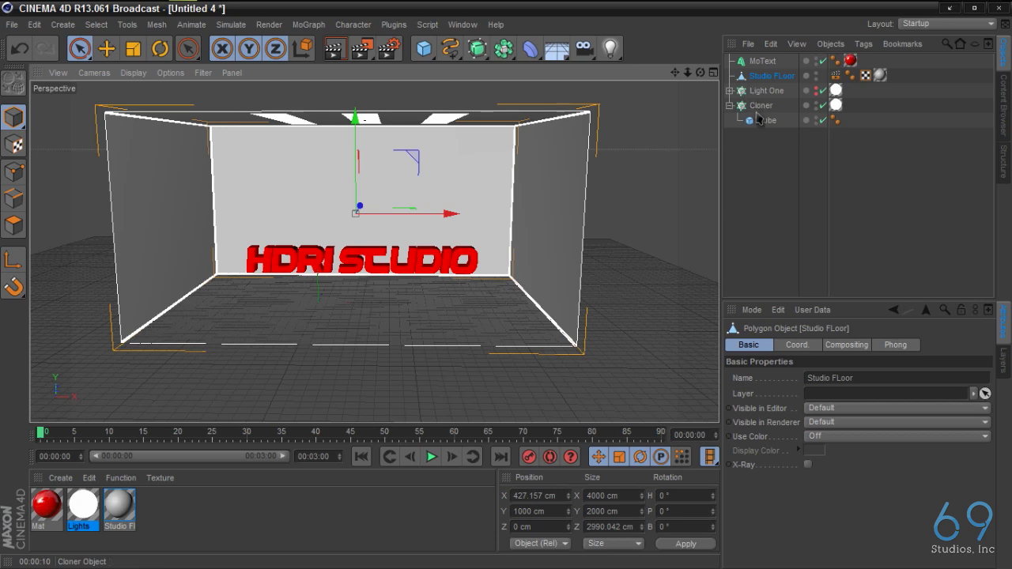
click(730, 106)
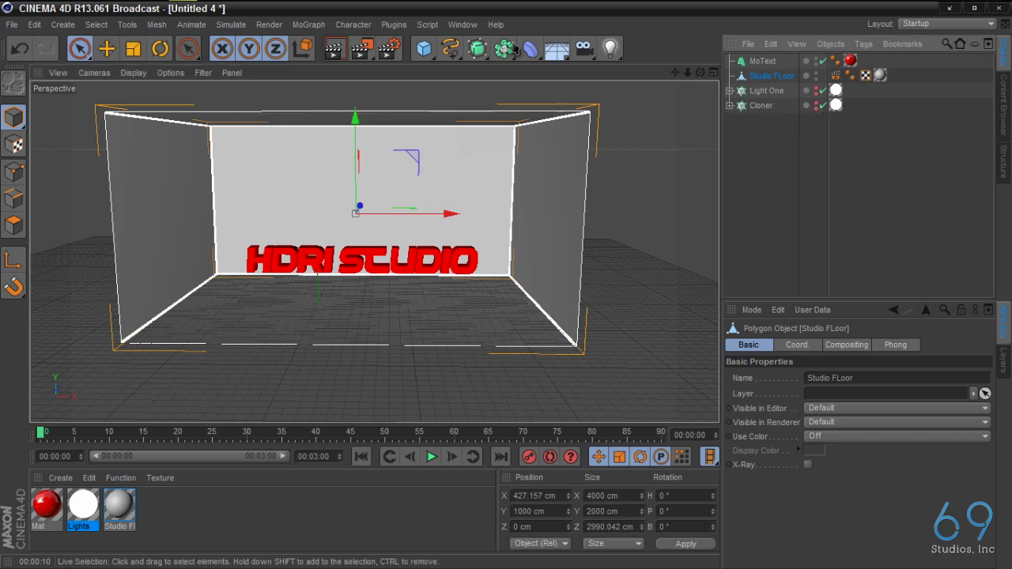
- Add a cube and size it into a flat panel of about 942 × 1 × 3387 cm
click(425, 49)
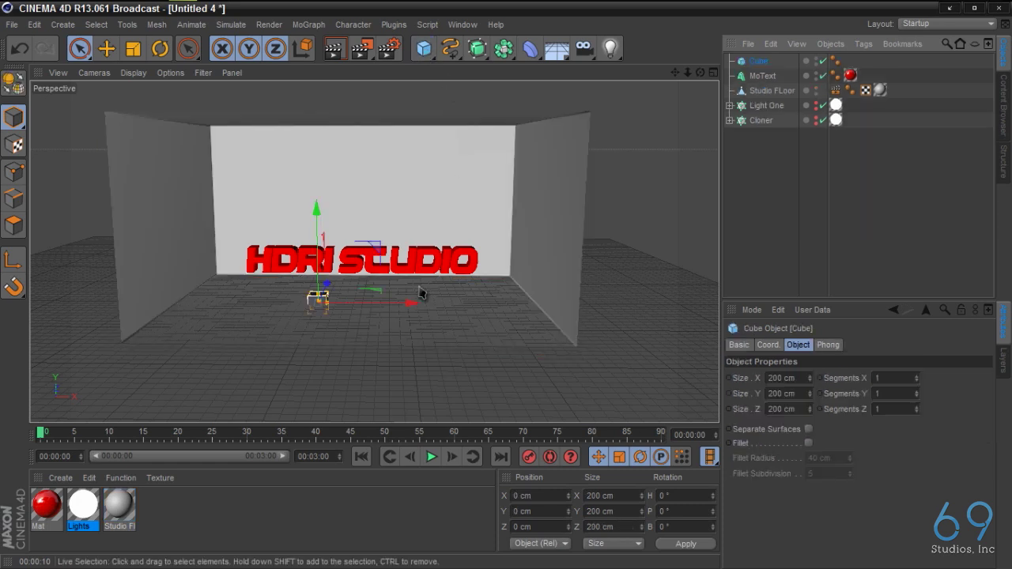
drag(320, 294, 359, 317)
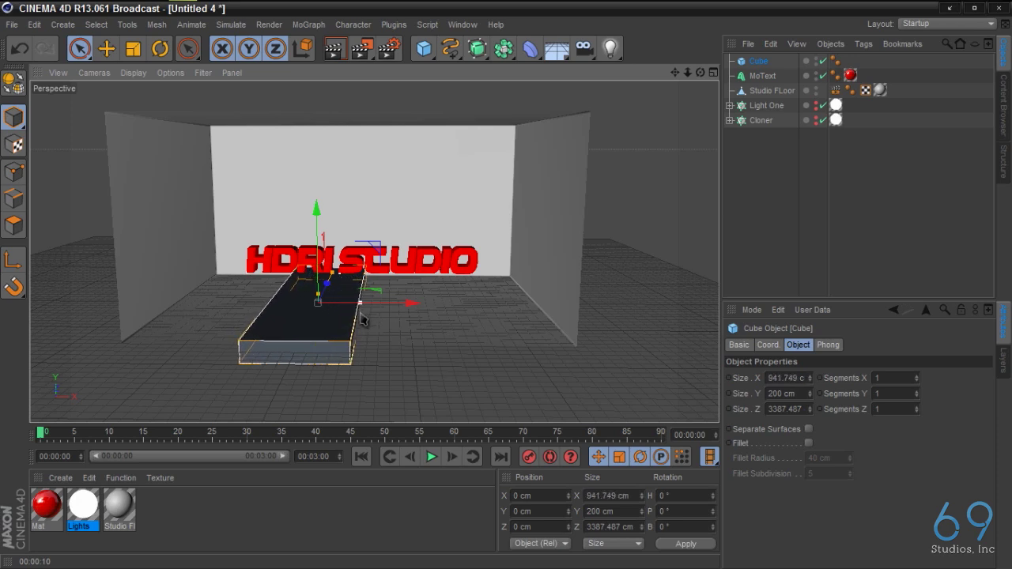
double_click(781, 394)
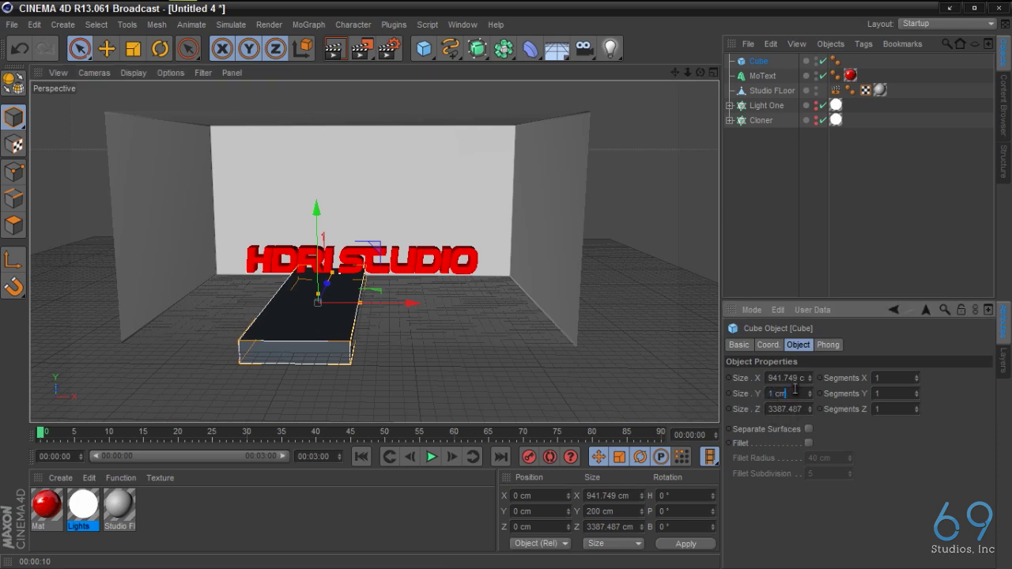
click(795, 380)
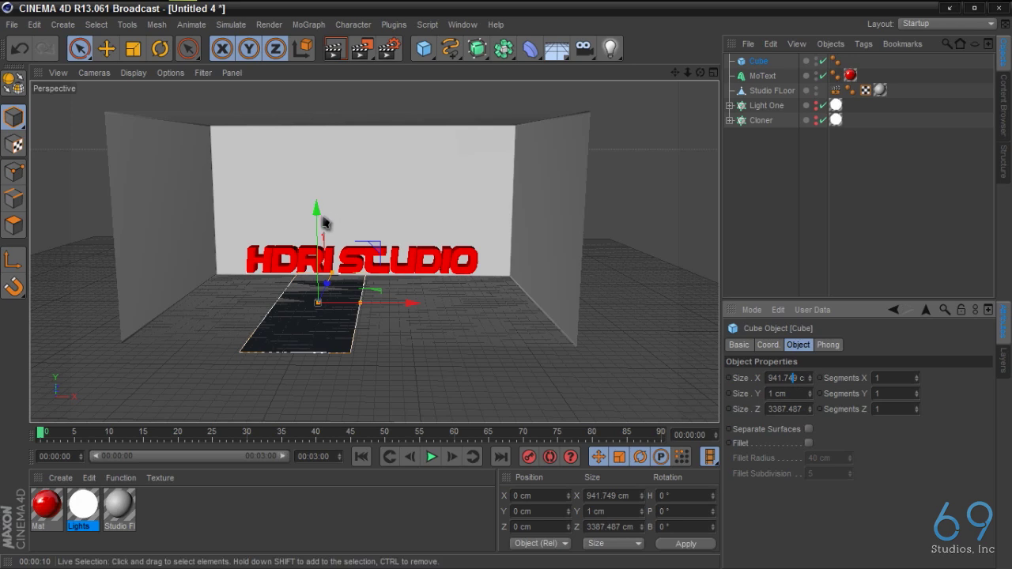
- Widen the flat panel to about 1158 cm and move it to about X 1763 cm, Y 1426 cm
drag(319, 217, 338, 145)
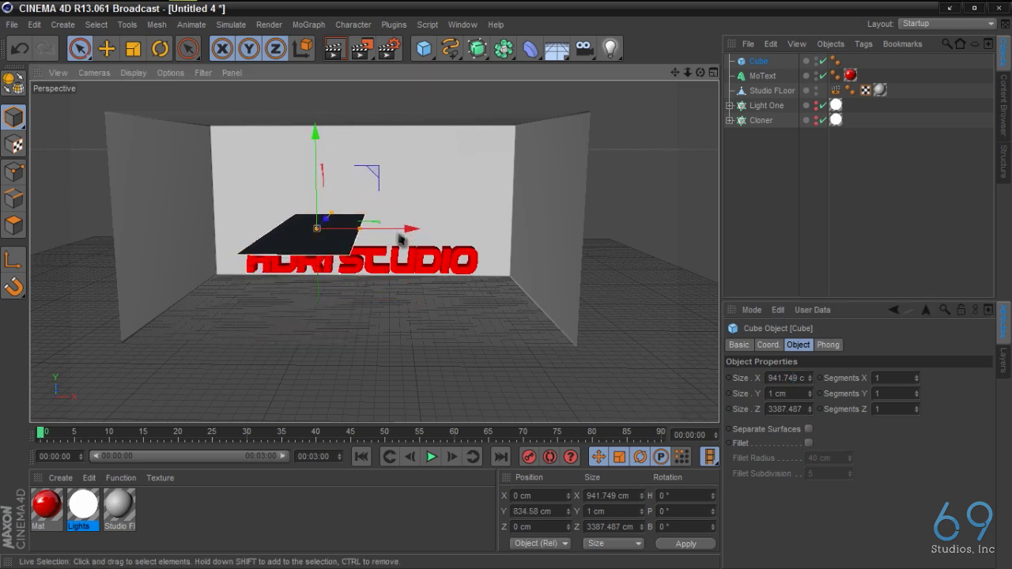
drag(361, 226, 562, 230)
drag(480, 137, 485, 78)
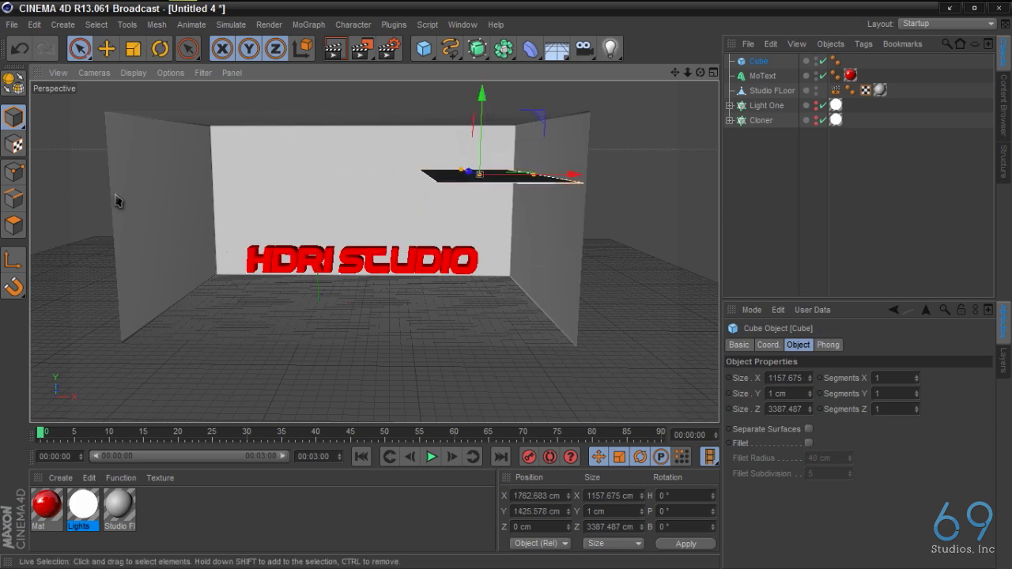
- Rotate the flat panel to a bank angle of 45° so it tilts toward the text
key(r)
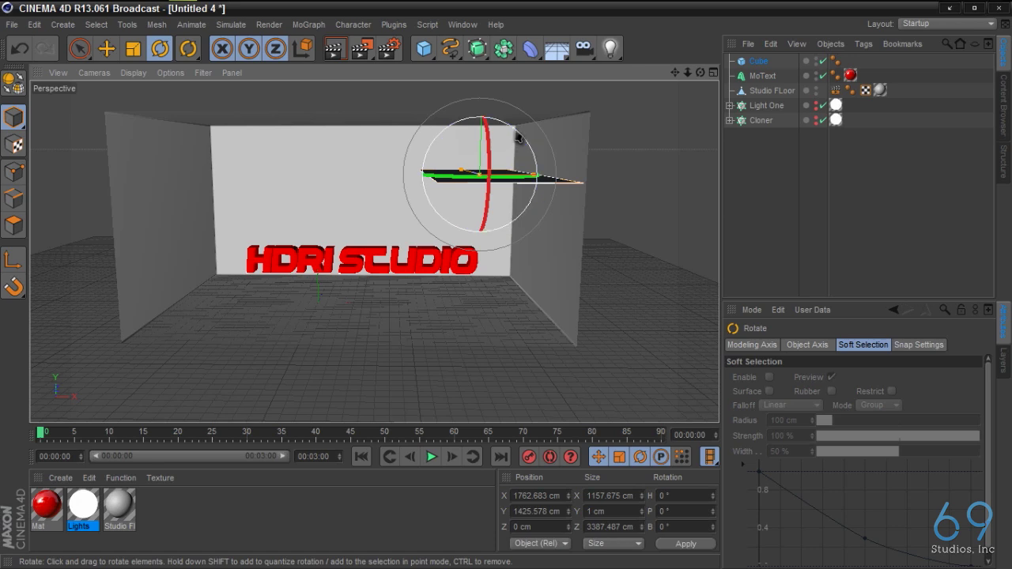
drag(513, 133, 553, 171)
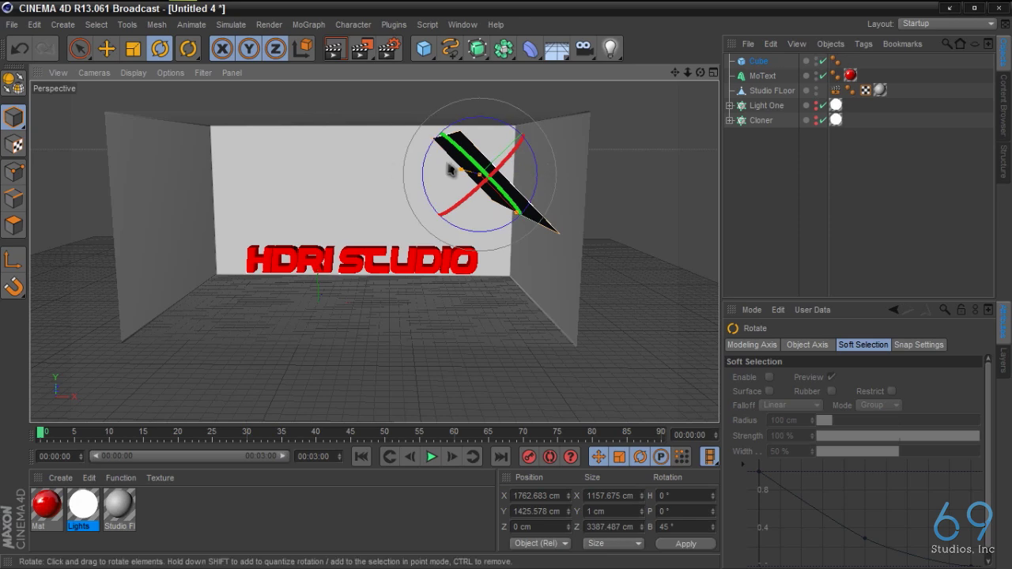
scroll(479, 163, up, 5)
scroll(614, 138, down, 3)
scroll(614, 139, down, 1)
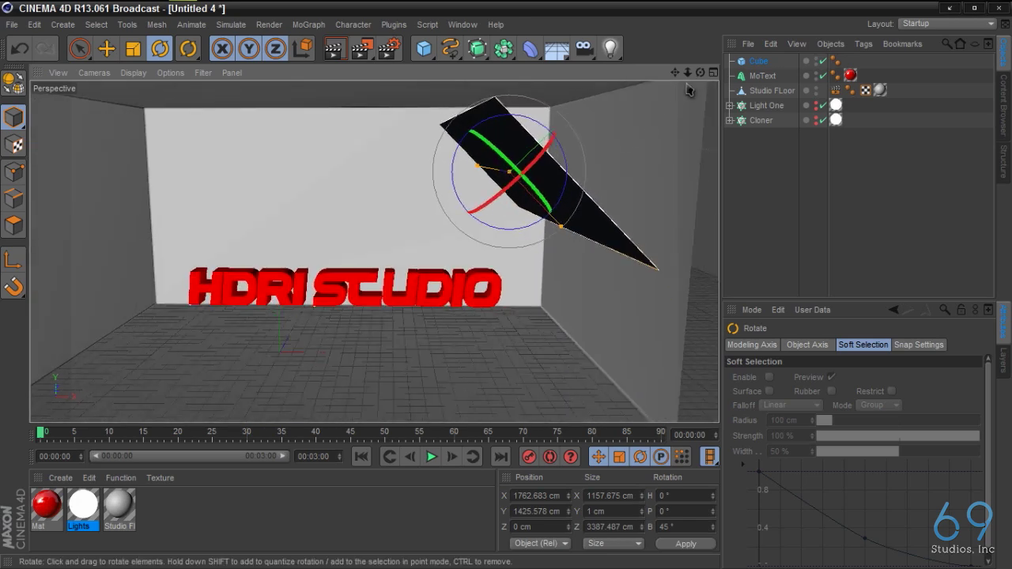
drag(701, 72, 507, 287)
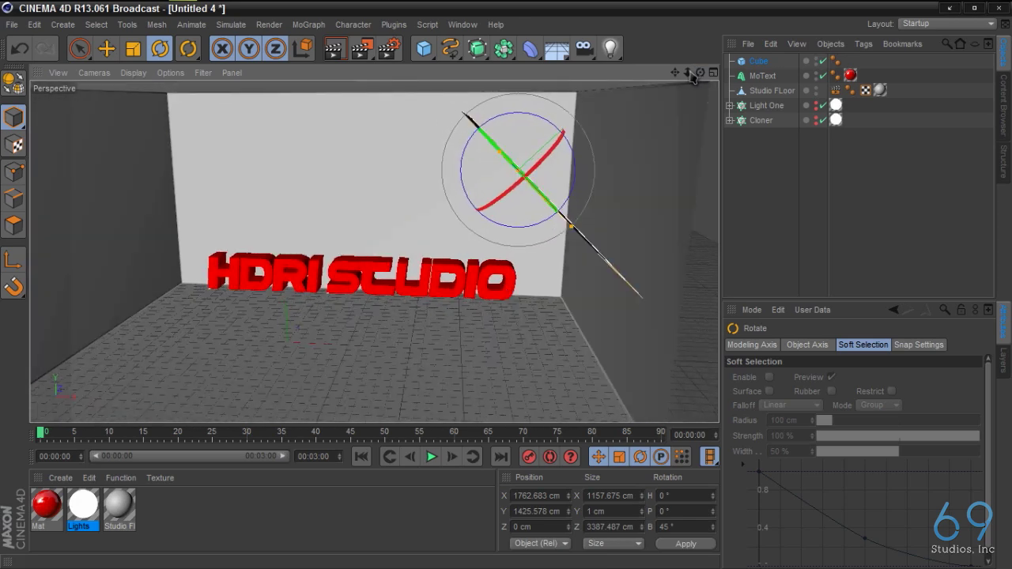
drag(676, 73, 506, 287)
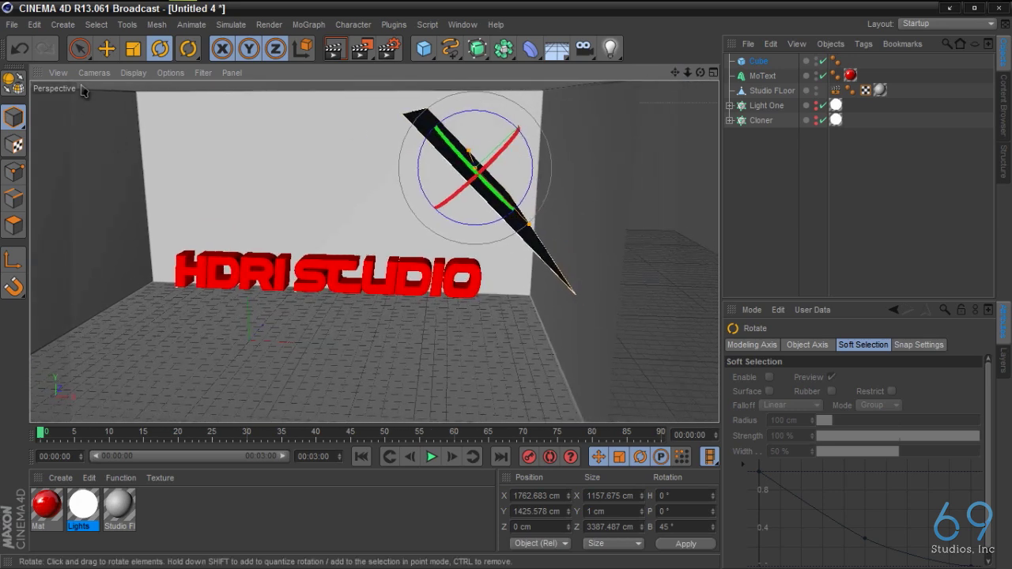
- Move the tilted panel into the corner between ceiling and side wall, at about X 2001 cm, Y 1576 cm
click(79, 49)
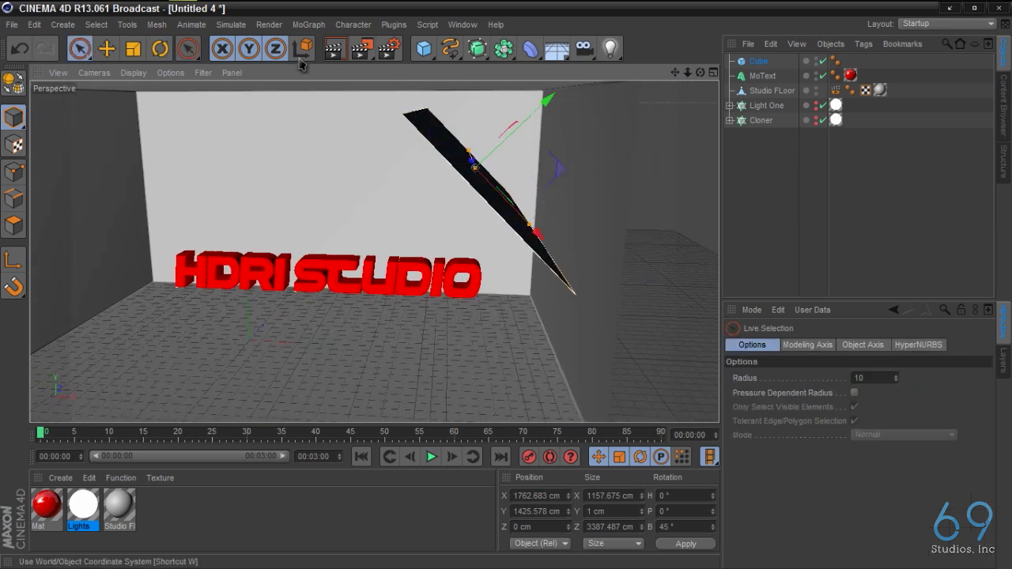
drag(547, 111, 594, 81)
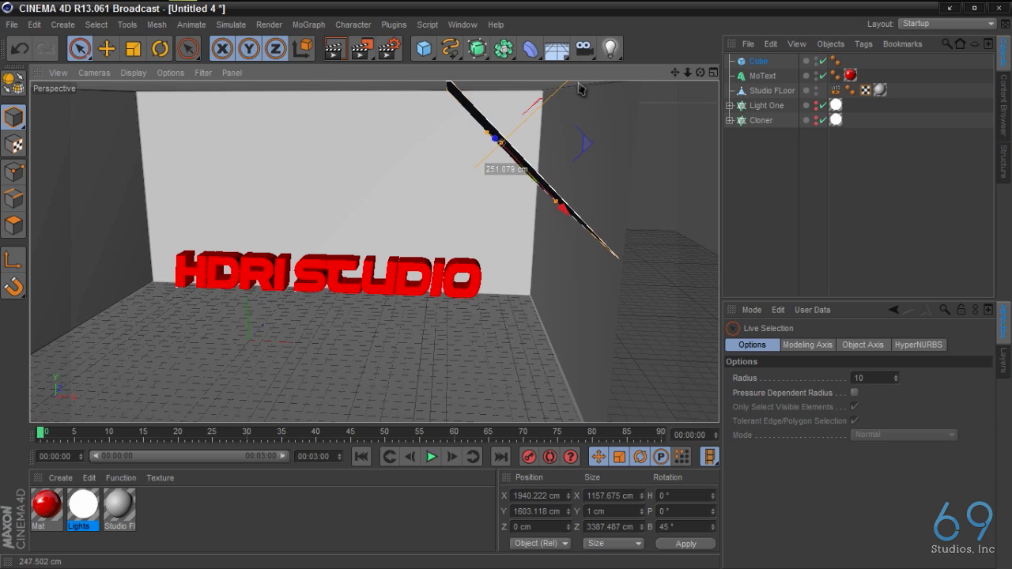
drag(674, 73, 658, 85)
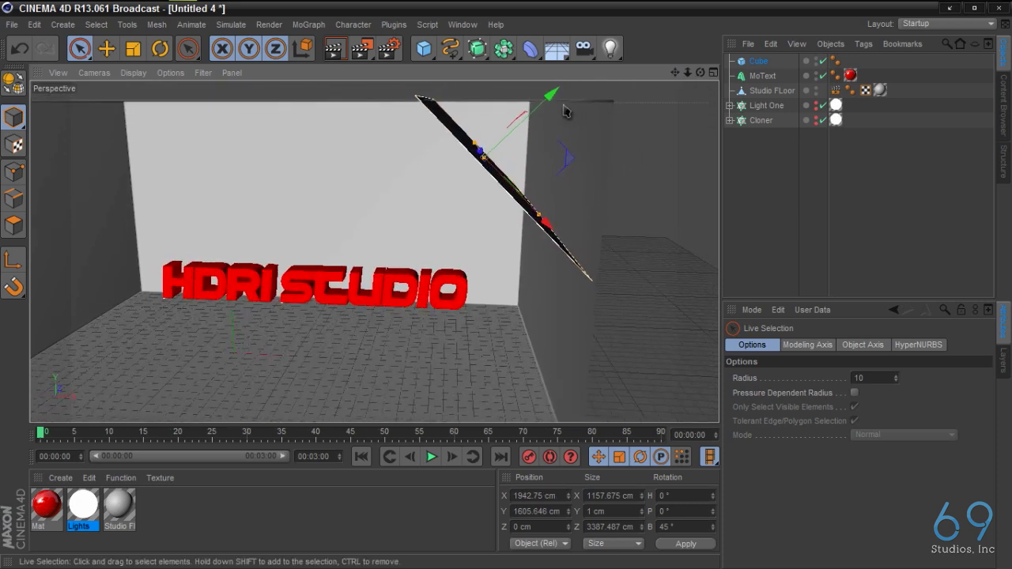
drag(549, 225, 553, 230)
mouse_move(700, 73)
mouse_down()
mouse_move(511, 294)
mouse_move(703, 77)
mouse_up()
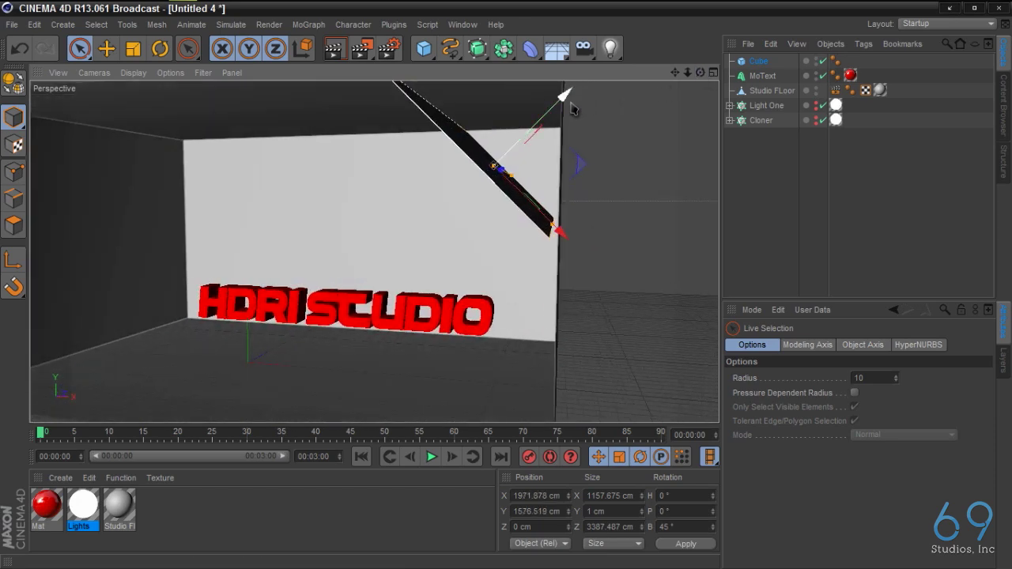
mouse_move(558, 102)
mouse_down()
mouse_move(571, 122)
mouse_move(571, 105)
mouse_up()
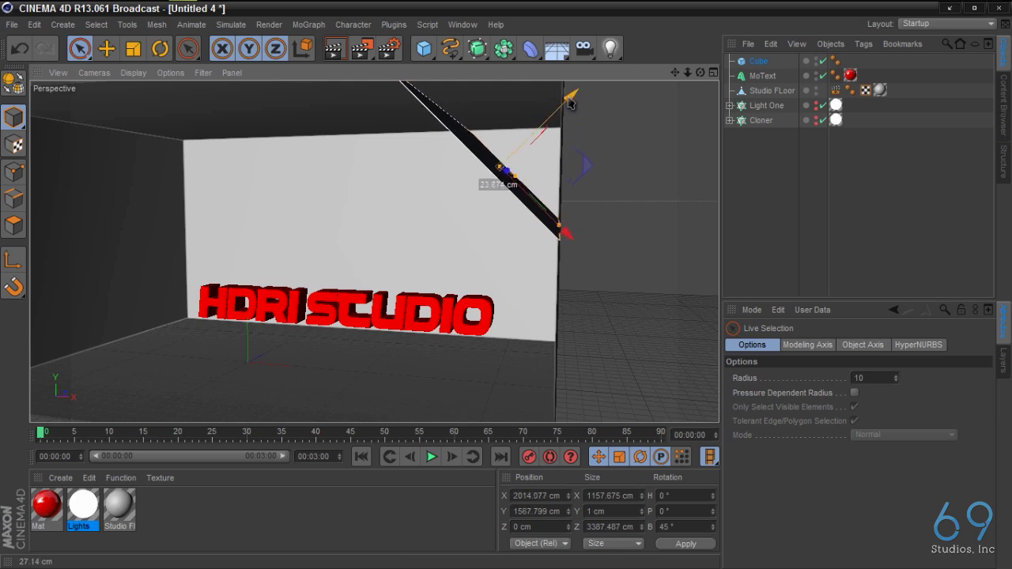
drag(563, 227, 566, 231)
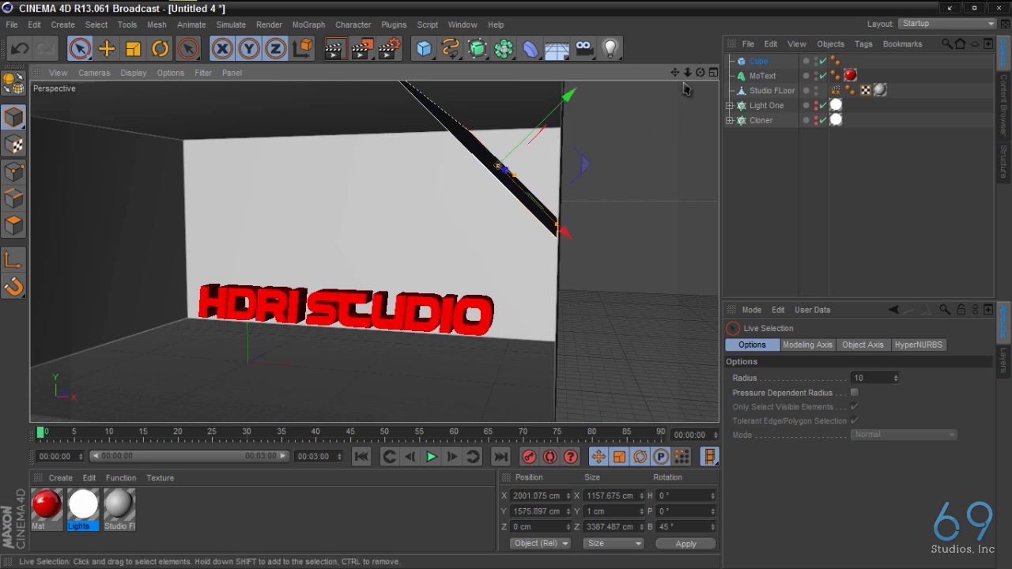
- Apply the Lights material to the tilted corner panel and frame the HDRI STUDIO text from the front
drag(674, 72, 697, 87)
drag(508, 292, 508, 293)
drag(83, 505, 515, 216)
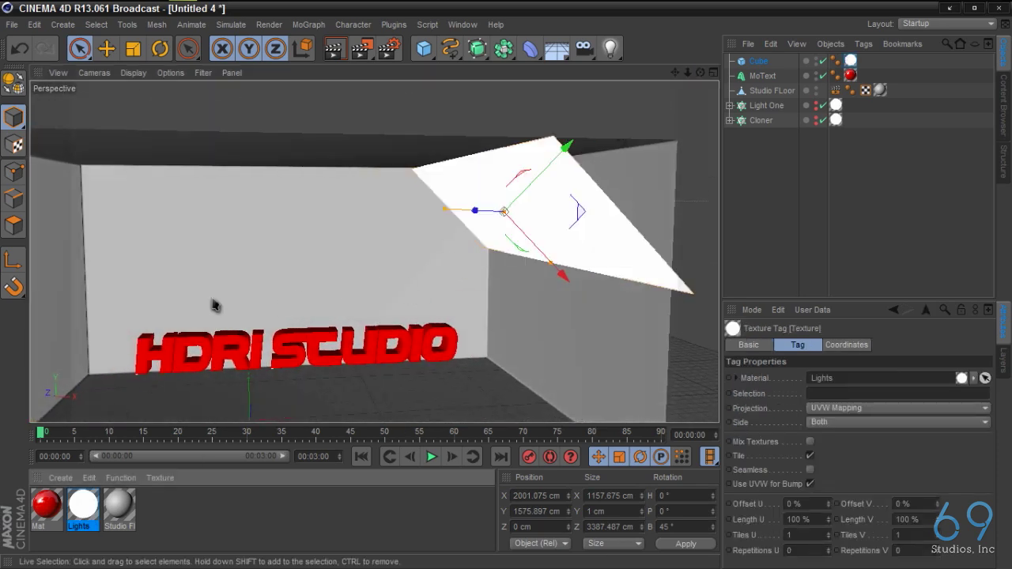
scroll(269, 223, up, 1)
drag(675, 72, 505, 293)
drag(700, 73, 506, 287)
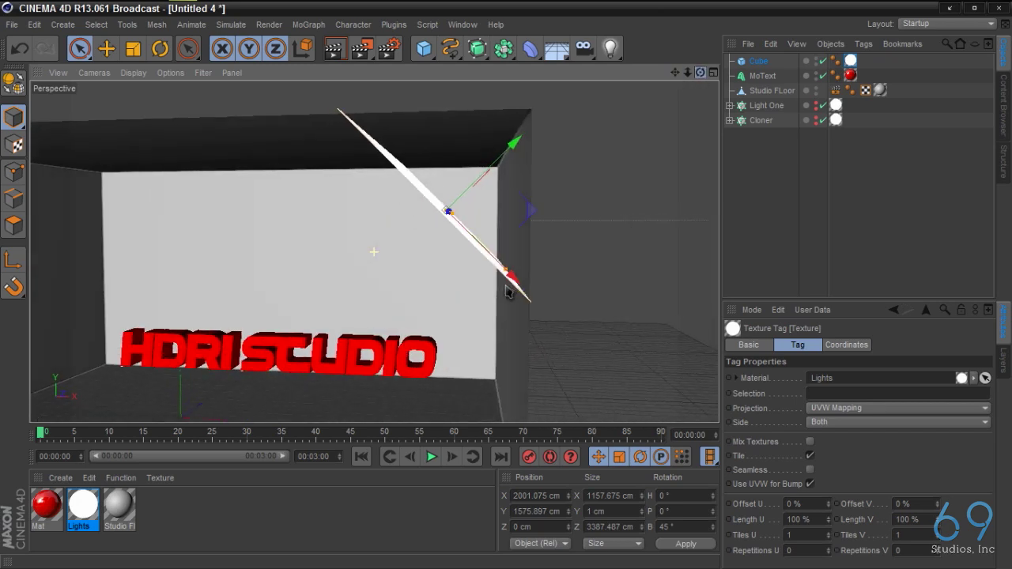
drag(677, 73, 508, 286)
scroll(535, 196, up, 3)
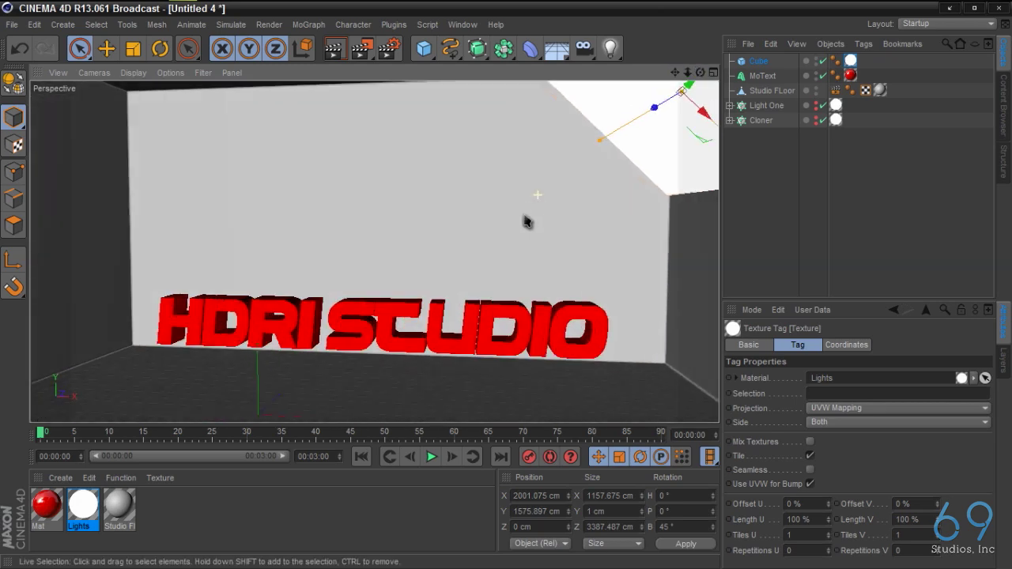
- Straighten the view of the HDRI STUDIO text and test-render it with the tilted corner panel as the light
mouse_move(701, 73)
mouse_down()
mouse_move(509, 290)
mouse_move(699, 77)
mouse_up()
click(335, 51)
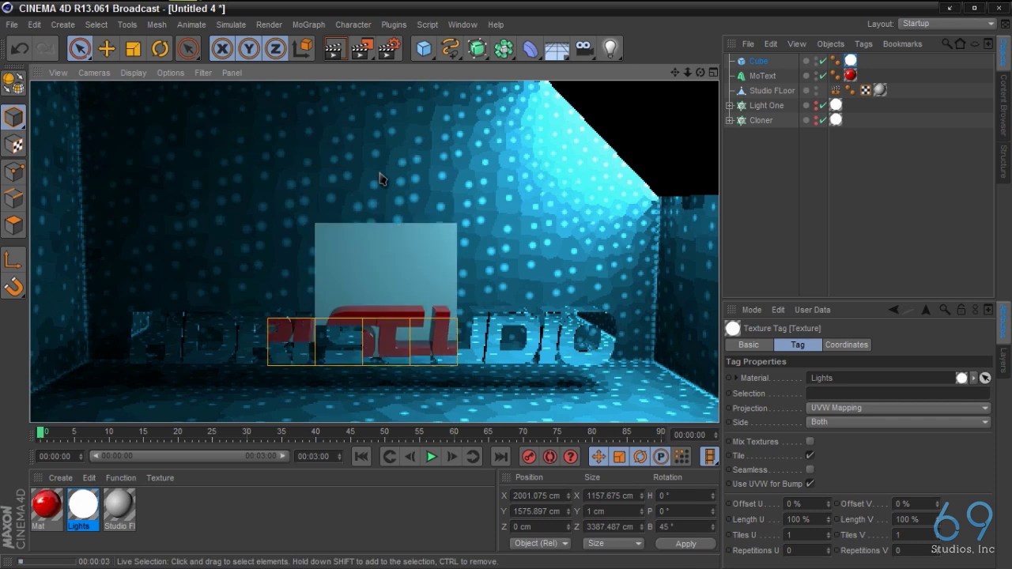
click(269, 370)
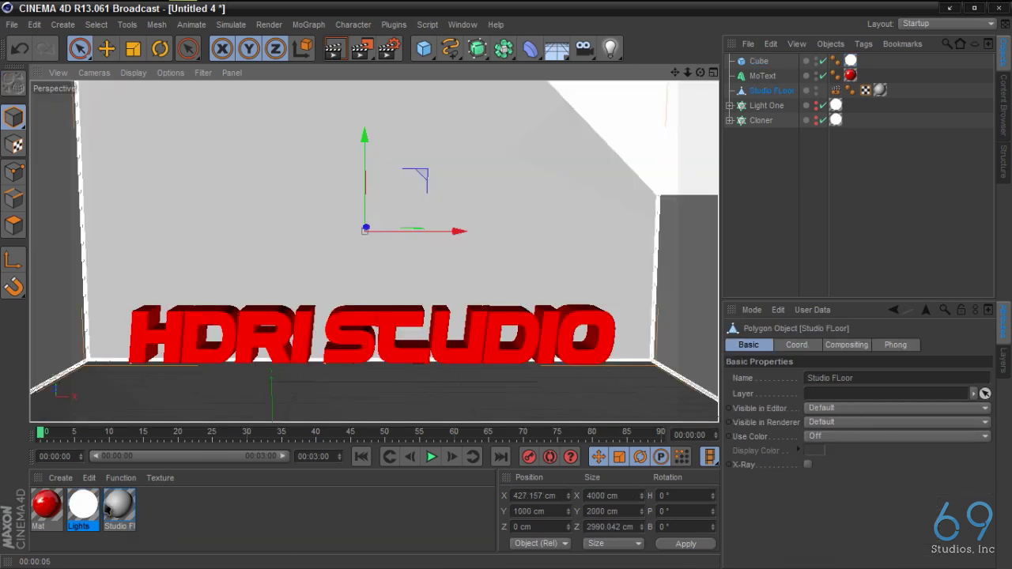
- Set the Lights material's luminance colour to white (RGB 255, 255, 255) and render the view
double_click(83, 506)
click(405, 162)
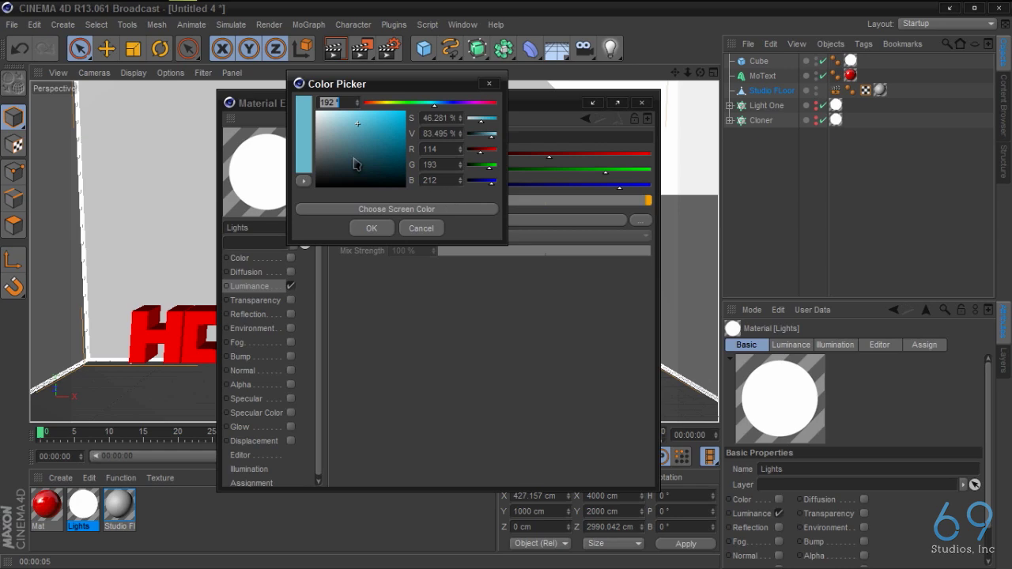
click(372, 227)
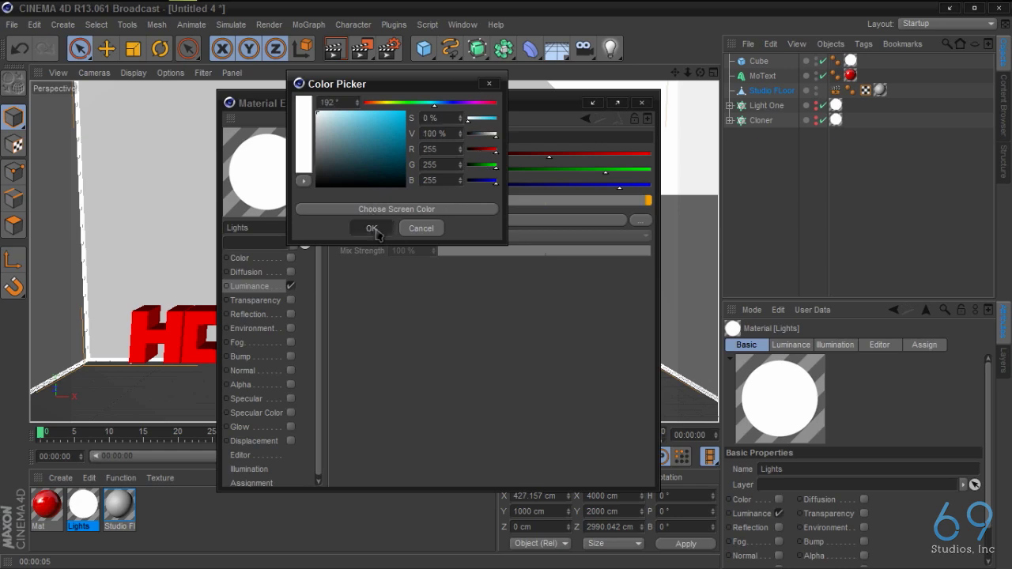
click(642, 105)
click(340, 51)
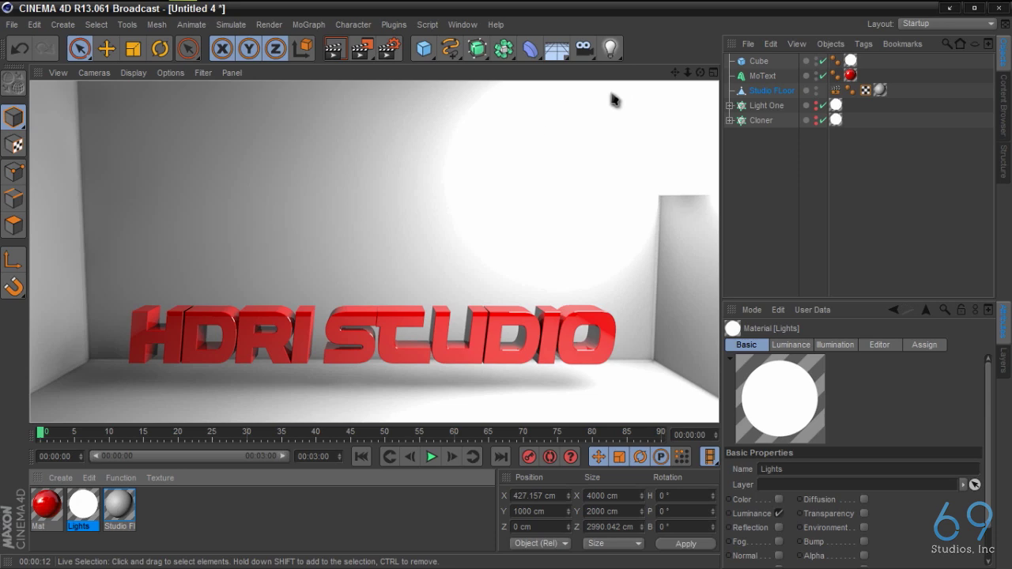
- Add an omni light and move it beside the H of the text, at about X -875 cm, Y 447 cm, Z 170 cm
click(610, 48)
drag(272, 393, 269, 221)
drag(362, 250, 167, 250)
drag(79, 168, 79, 270)
drag(122, 336, 138, 328)
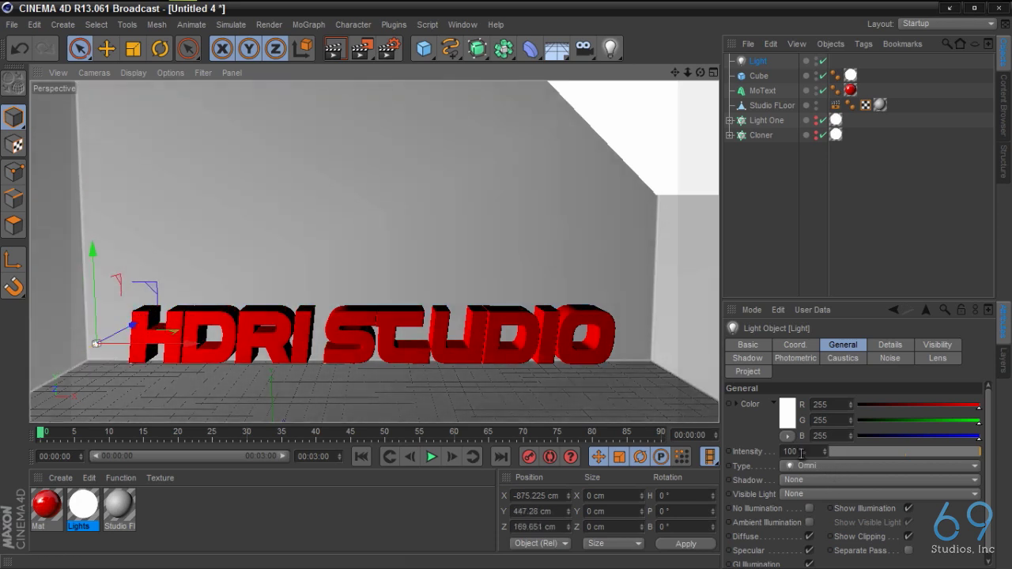
- Set the omni light's intensity to 50% and render the view
double_click(795, 451)
text(50)
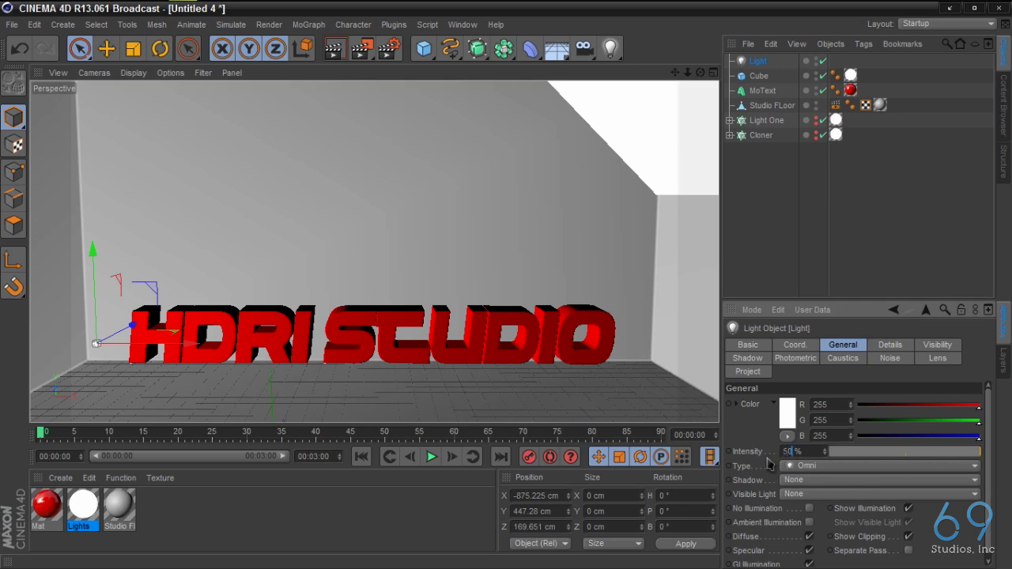
key(Return)
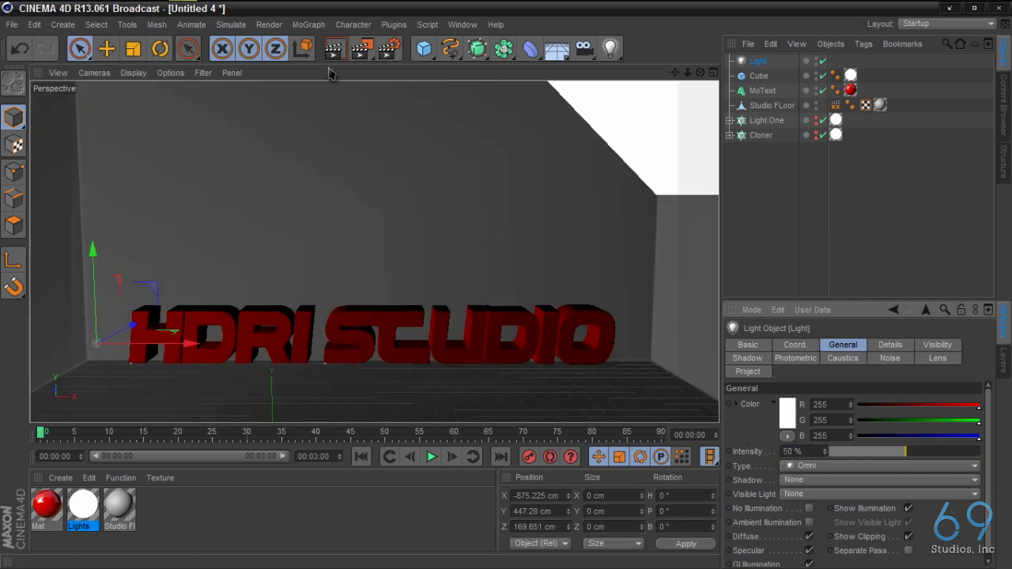
click(336, 51)
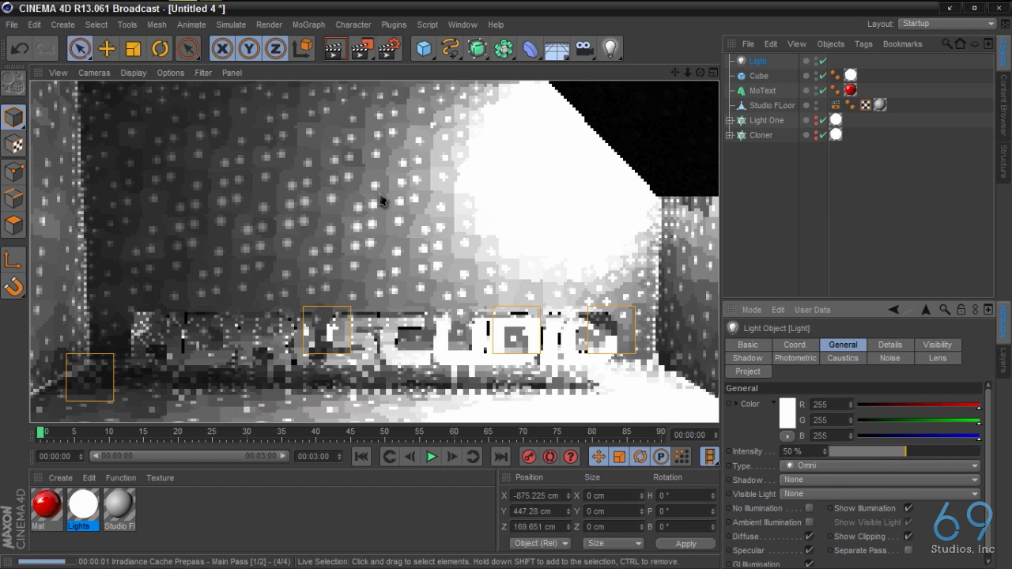